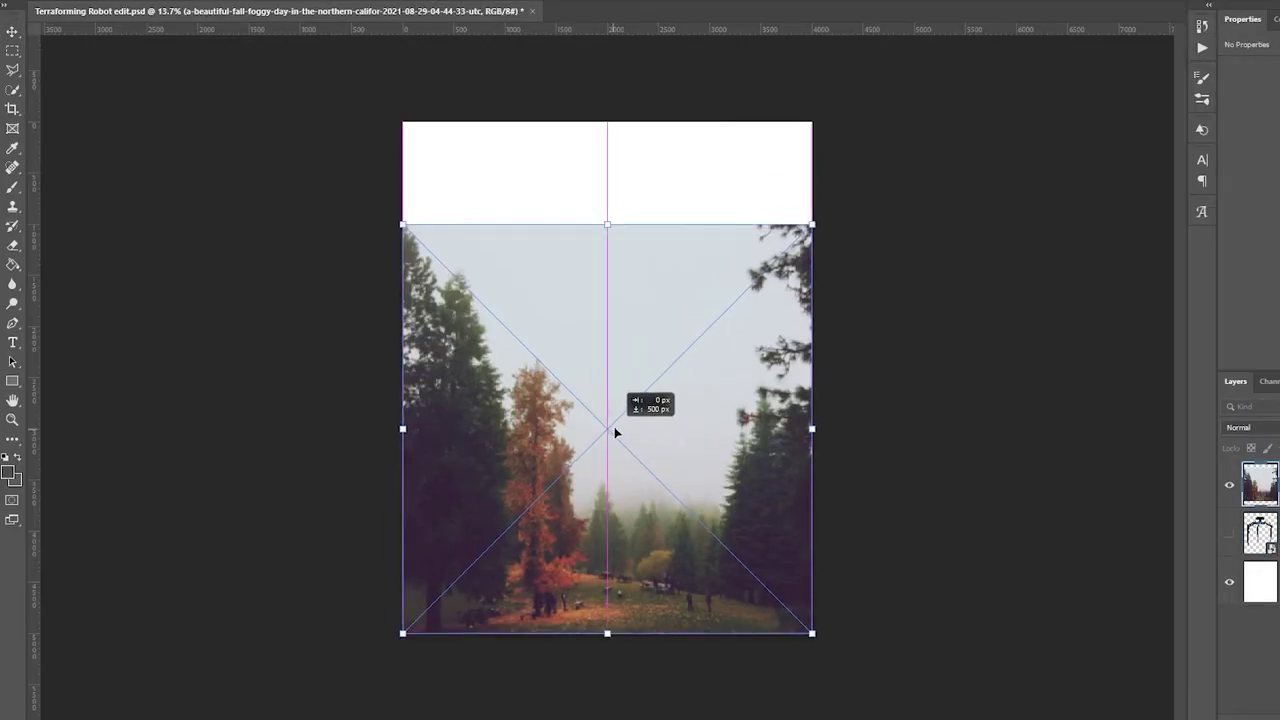
Step: Place the forest photo along the canvas bottom and paint matching pale sky color over the blank upper area on a new layer
key("Return")
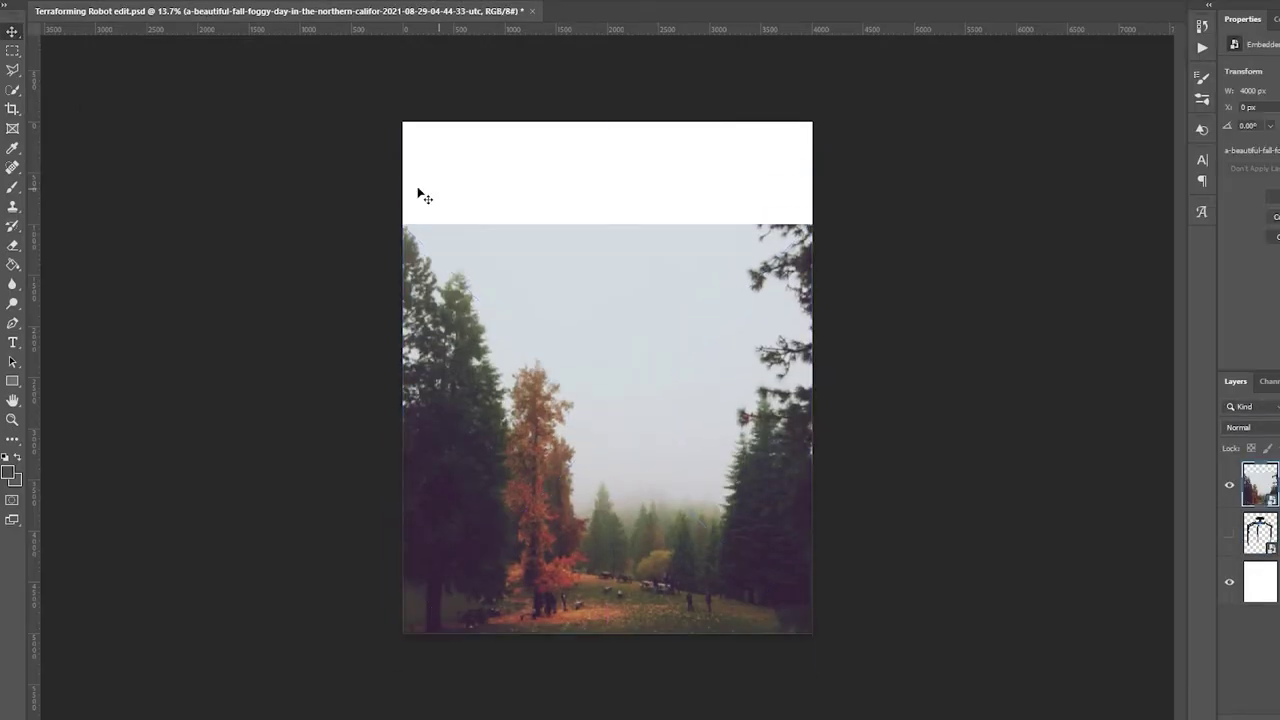
key("ctrl+shift+alt+n")
key("b")
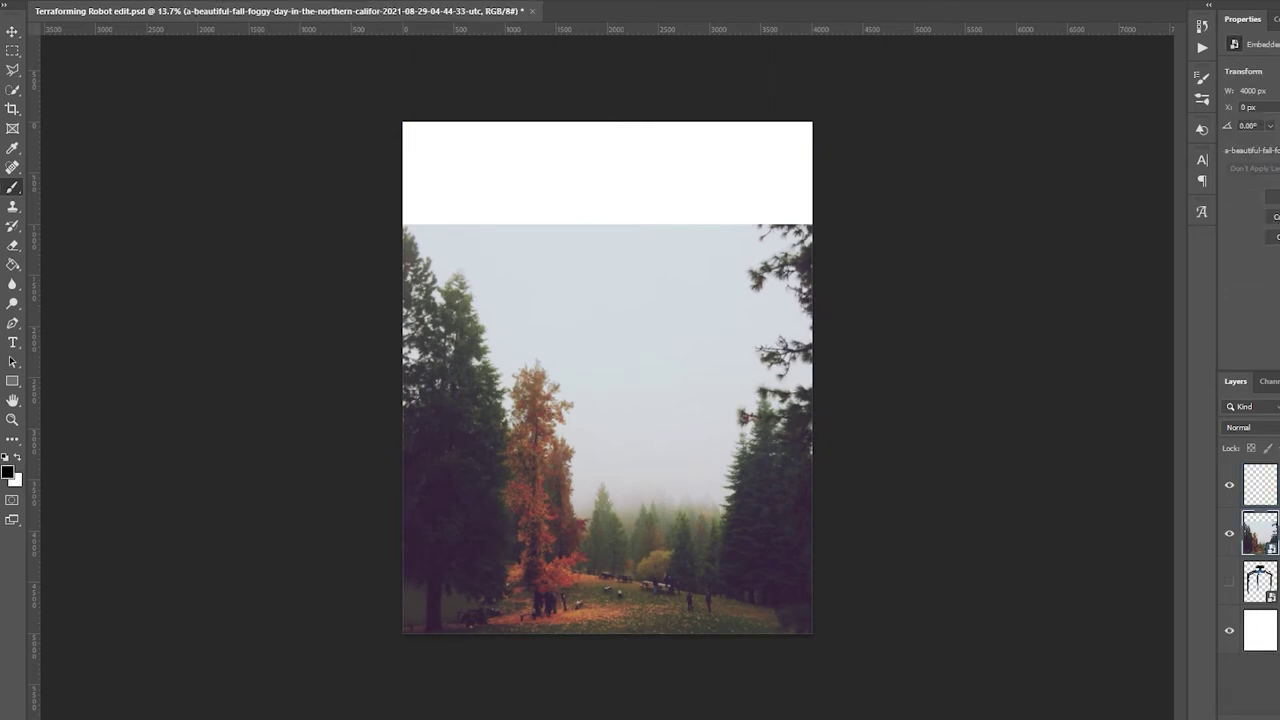
left_click(528, 177)
mouse_move(557, 234)
left_mouse_down()
mouse_move(439, 183)
mouse_move(585, 118)
mouse_move(813, 208)
mouse_move(818, 176)
left_mouse_up()
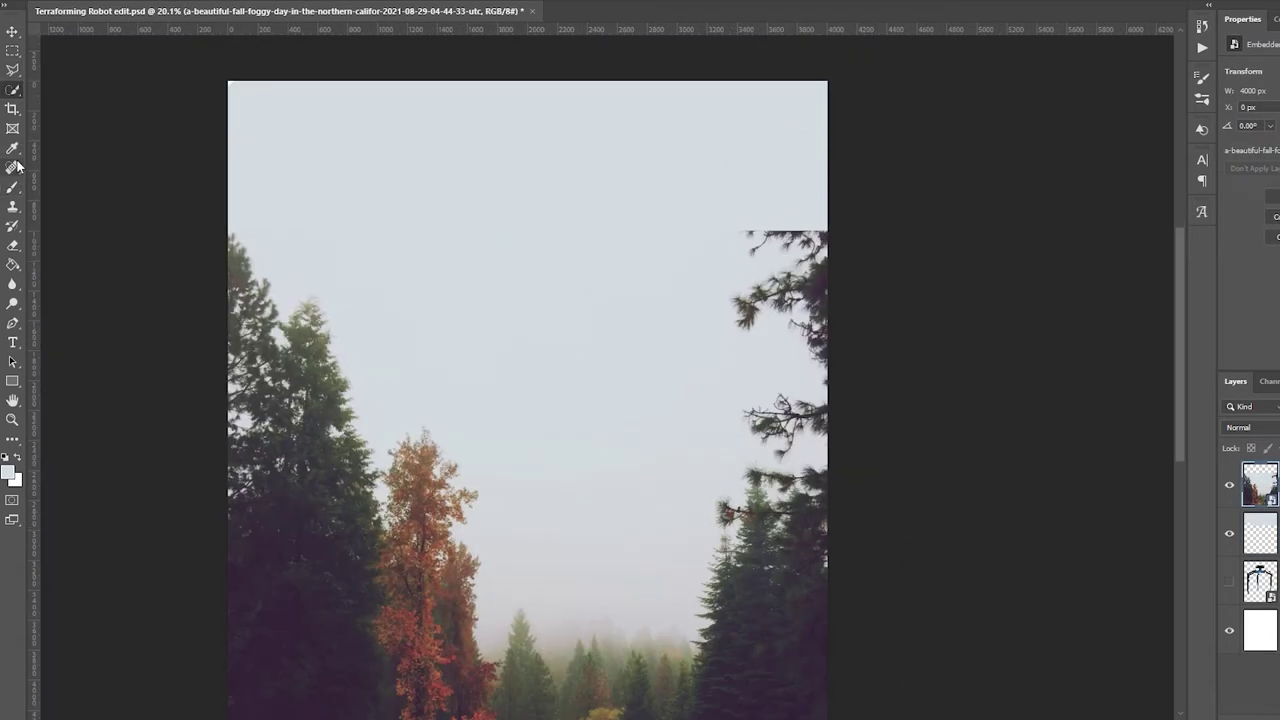
Step: Rasterize the forest photo layer and use the Clone Stamp to soften the hard-cut pine branches at its upper right edge
right_click(1260, 485)
left_click(1140, 543)
right_click(705, 200)
right_click(624, 383, "alt")
key("alt")
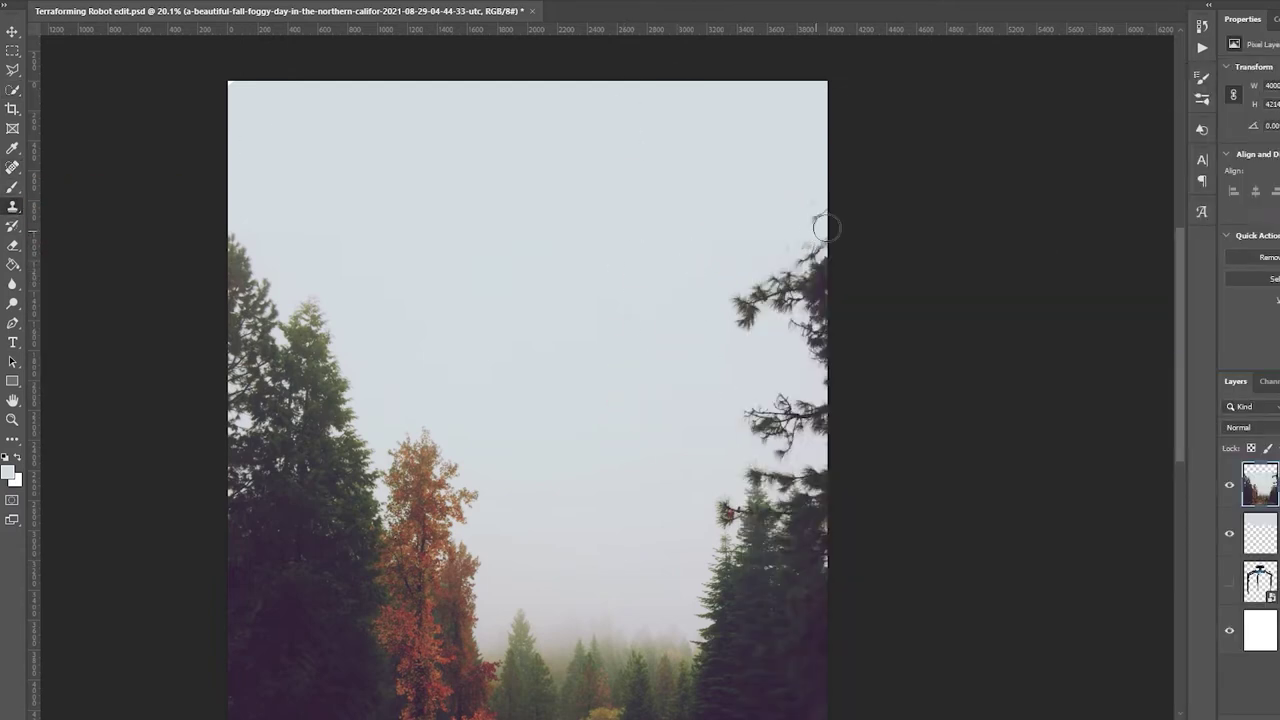
Step: Clone out the people standing on the meadow, the small benches and the picnic table beside the yellow bush
scroll(672, 306, "down", 3)
scroll(607, 382, "up", 2)
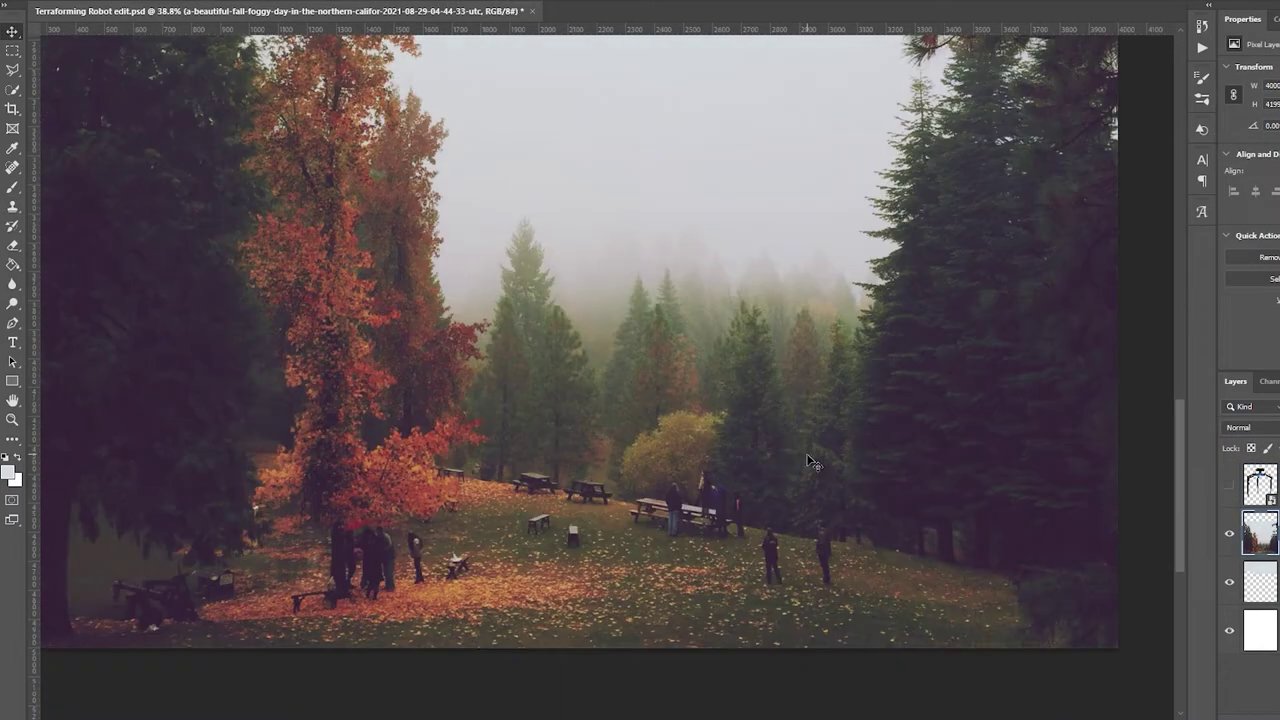
right_click(765, 561)
key("Escape")
left_click_drag(822, 580, 822, 540)
mouse_move(414, 560)
left_mouse_down()
mouse_move(411, 537)
mouse_move(456, 565)
left_mouse_up()
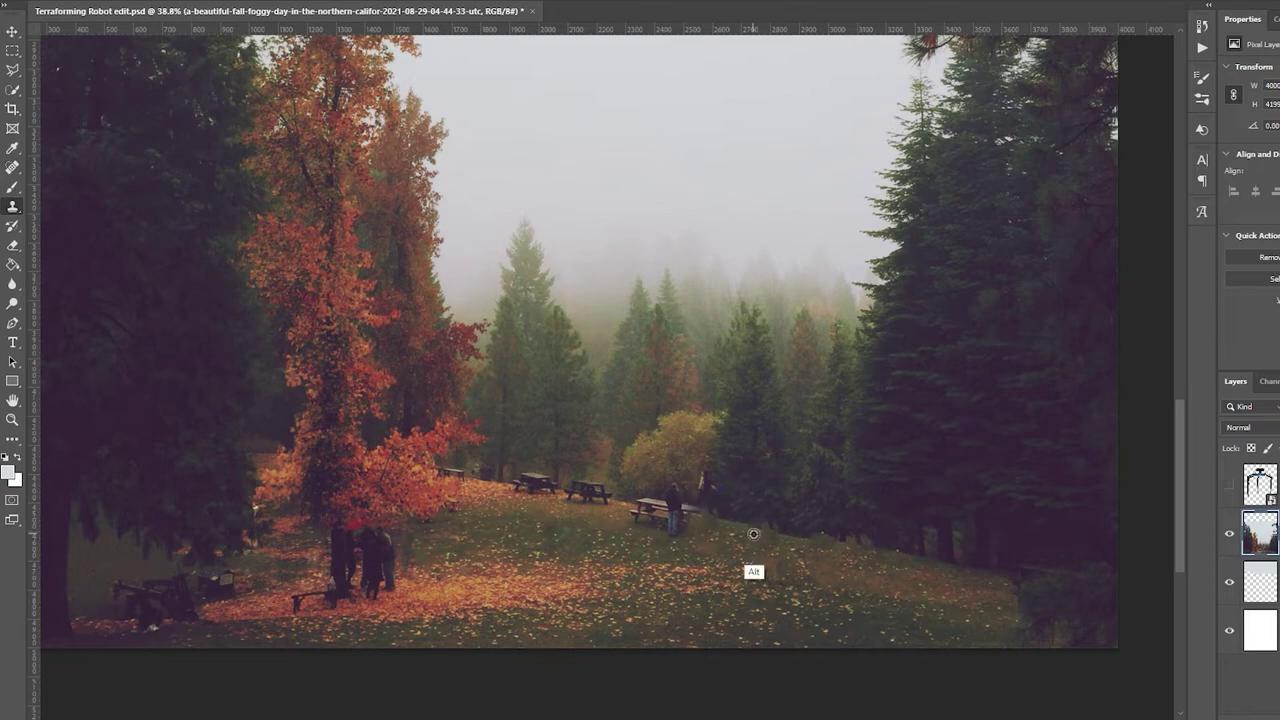
key("bracketleft")
key("bracketleft")
key("bracketleft")
key("bracketleft")
key("bracketleft")
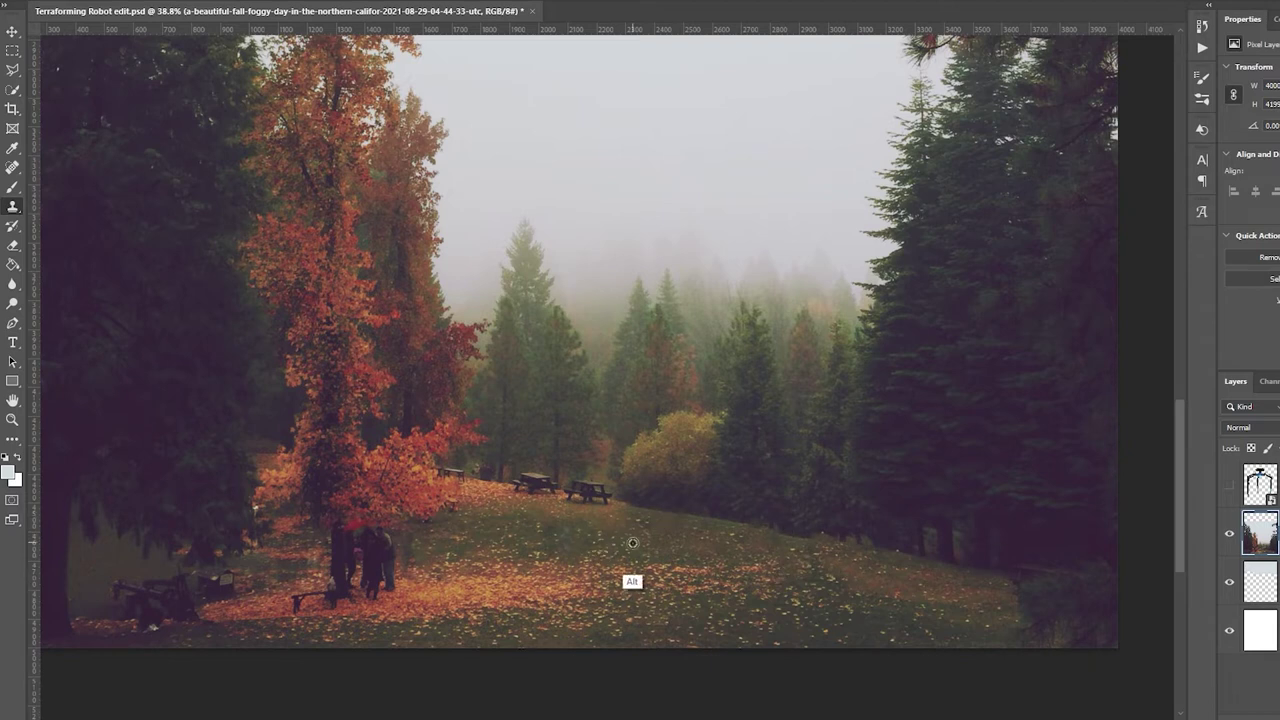
Step: Lasso the group of people and bench beneath the orange tree, remove them with Content-Aware Fill, and merge the result into the forest layer
left_click(13, 70)
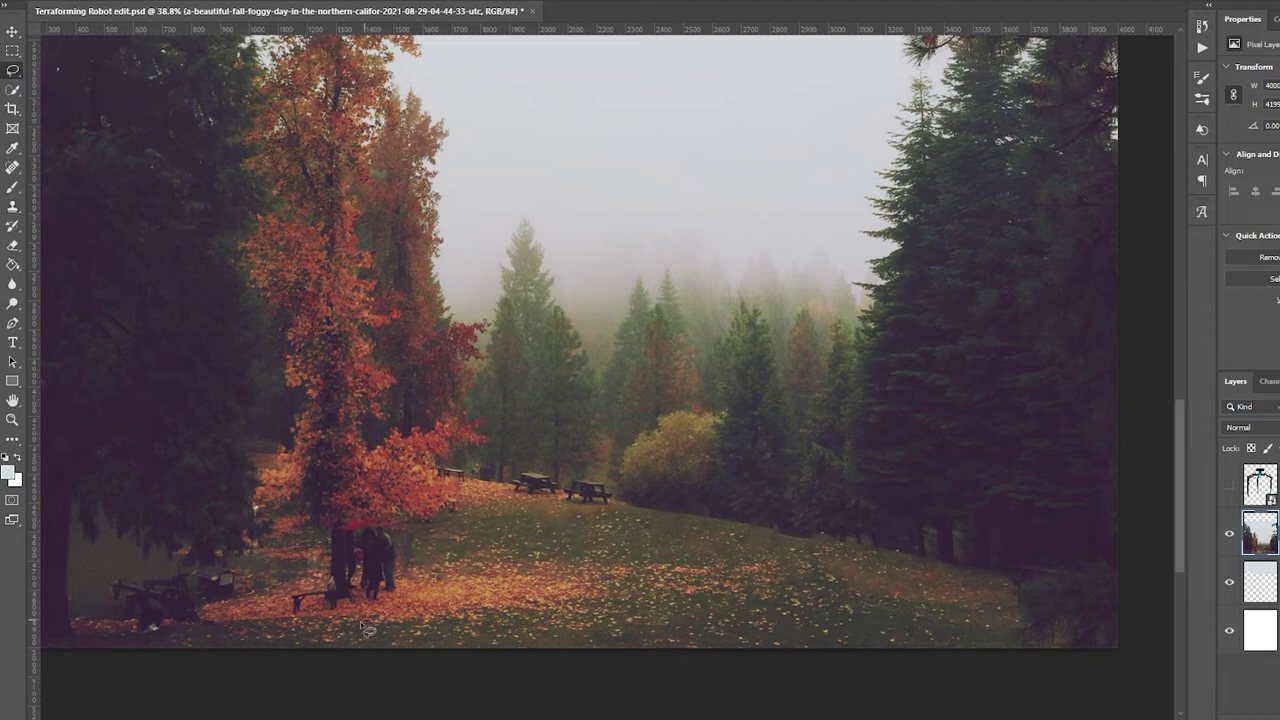
left_click_drag(358, 636, 354, 632)
left_click(60, 2)
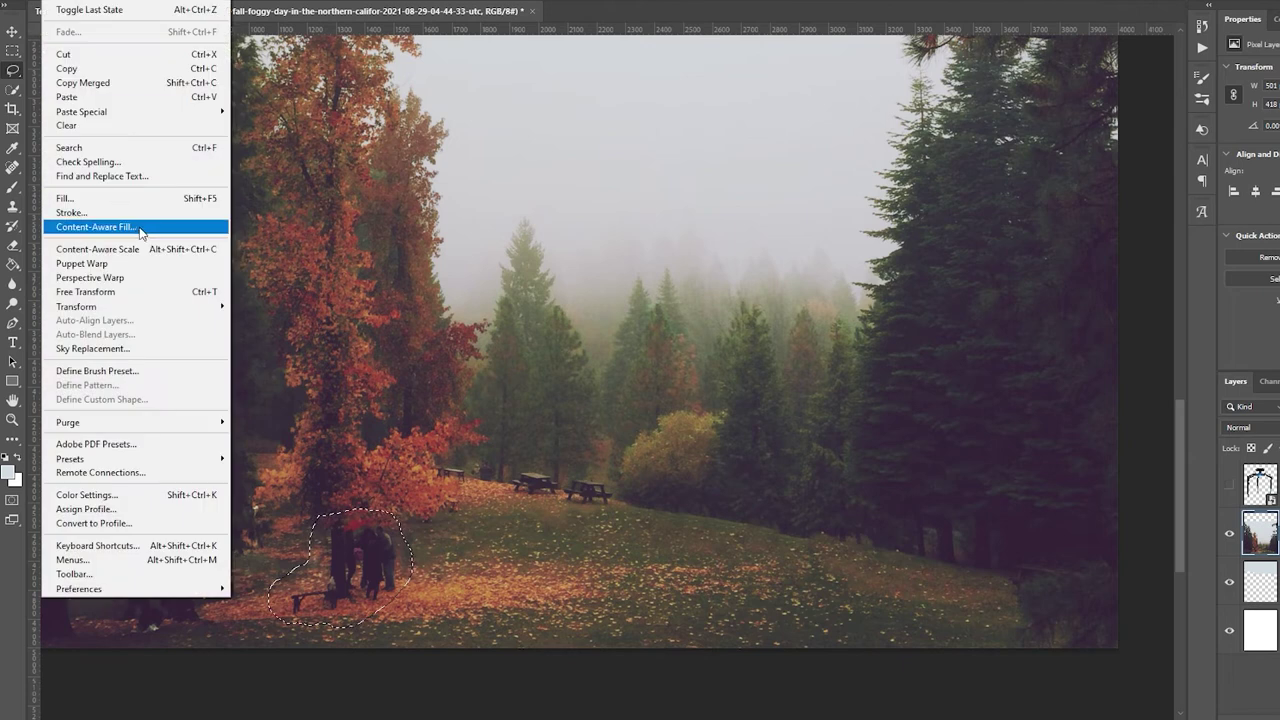
left_click(143, 220)
key("Return")
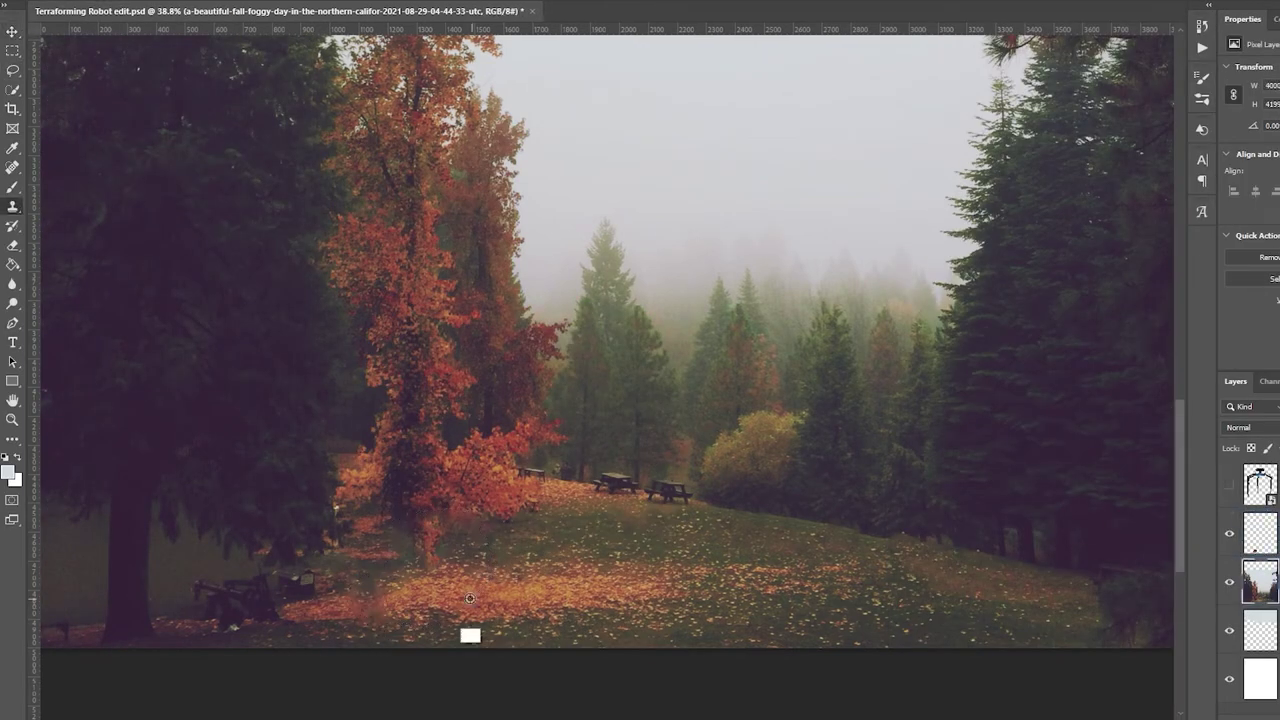
key("ctrl+e")
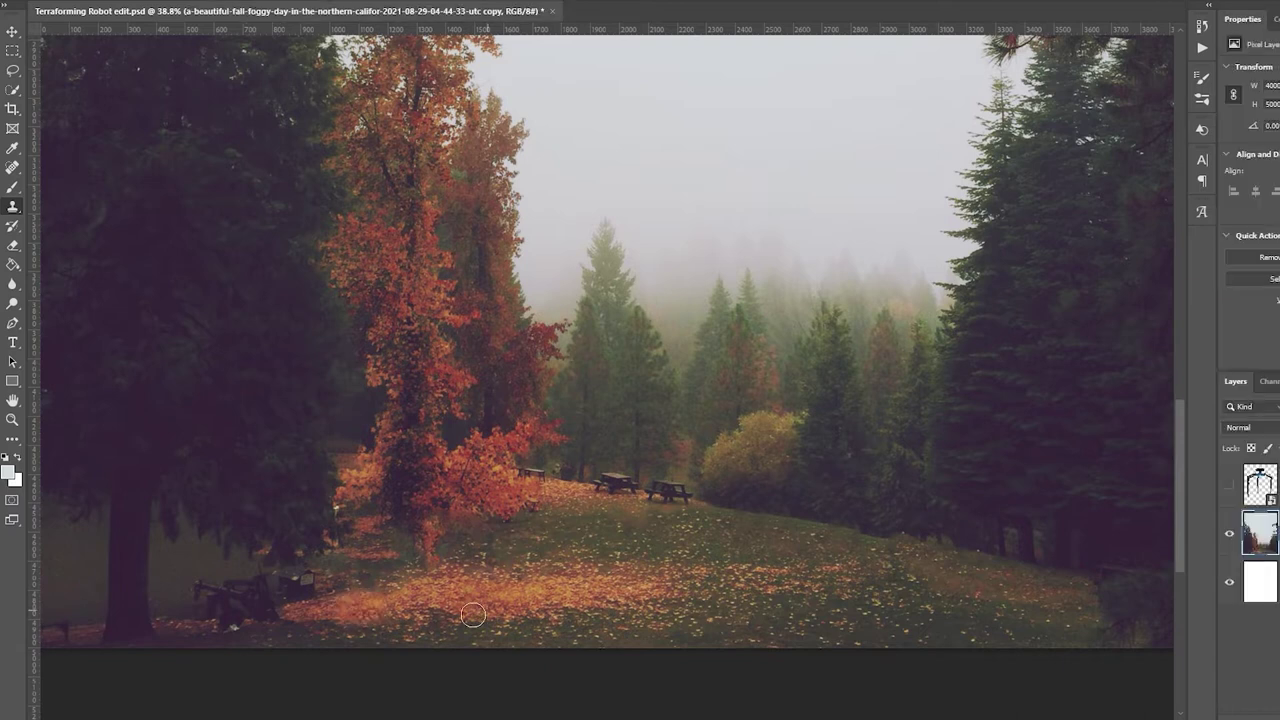
Step: Show the robot layer, adjust its placement over the forest scene, and hide it again
key("ctrl+0")
left_click(1260, 485)
left_click(1229, 485)
left_click_drag(605, 250, 620, 333)
left_click_drag(446, 216, 447, 170)
key("Return")
left_click(1229, 485)
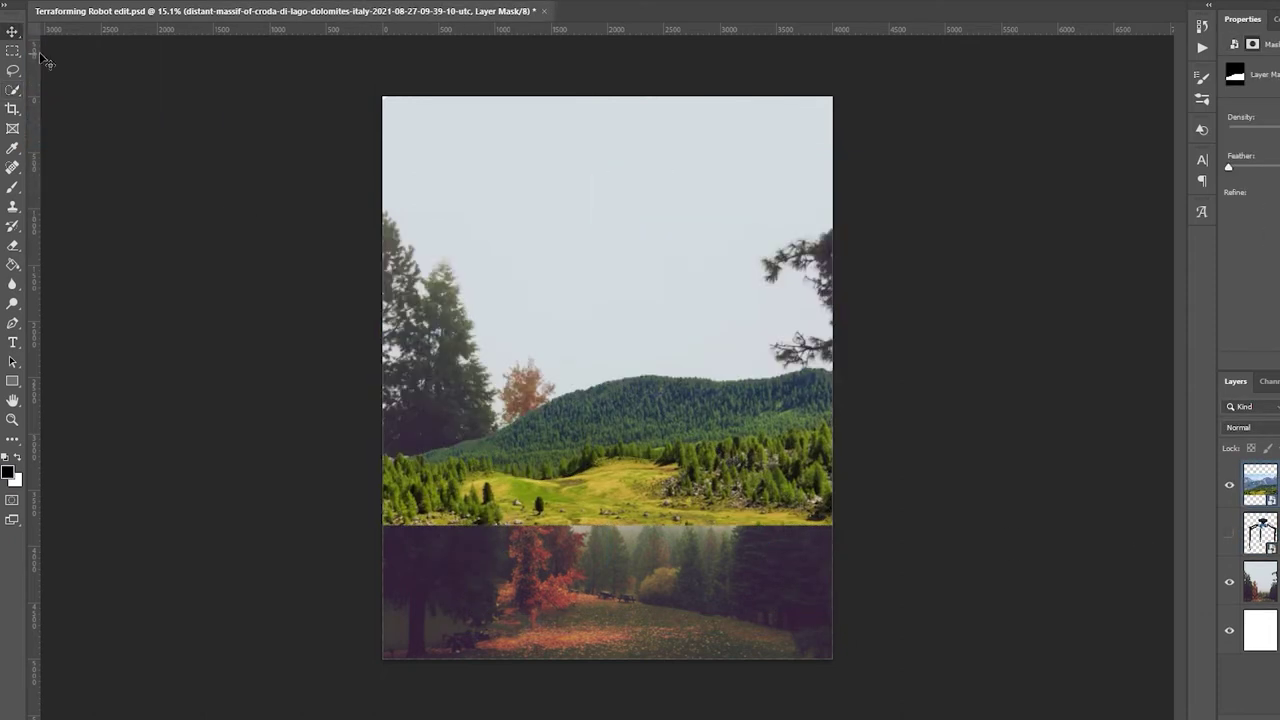
Step: Transform the masked Dolomites hill layer and reposition it over the background to the right of the orange tree
key("ctrl+t")
left_click_drag(431, 251, 508, 314)
key("Return")
Step: Convert the cut-out hill layer to a smart object and paint a soft mask that fades its base into the fog
key("ctrl+plus")
right_click(1260, 485)
left_click(1160, 392)
key("b")
mouse_move(890, 540)
left_mouse_down()
mouse_move(851, 577)
mouse_move(643, 663)
mouse_move(470, 600)
mouse_move(713, 613)
mouse_move(837, 534)
mouse_move(456, 584)
left_mouse_up()
key("x")
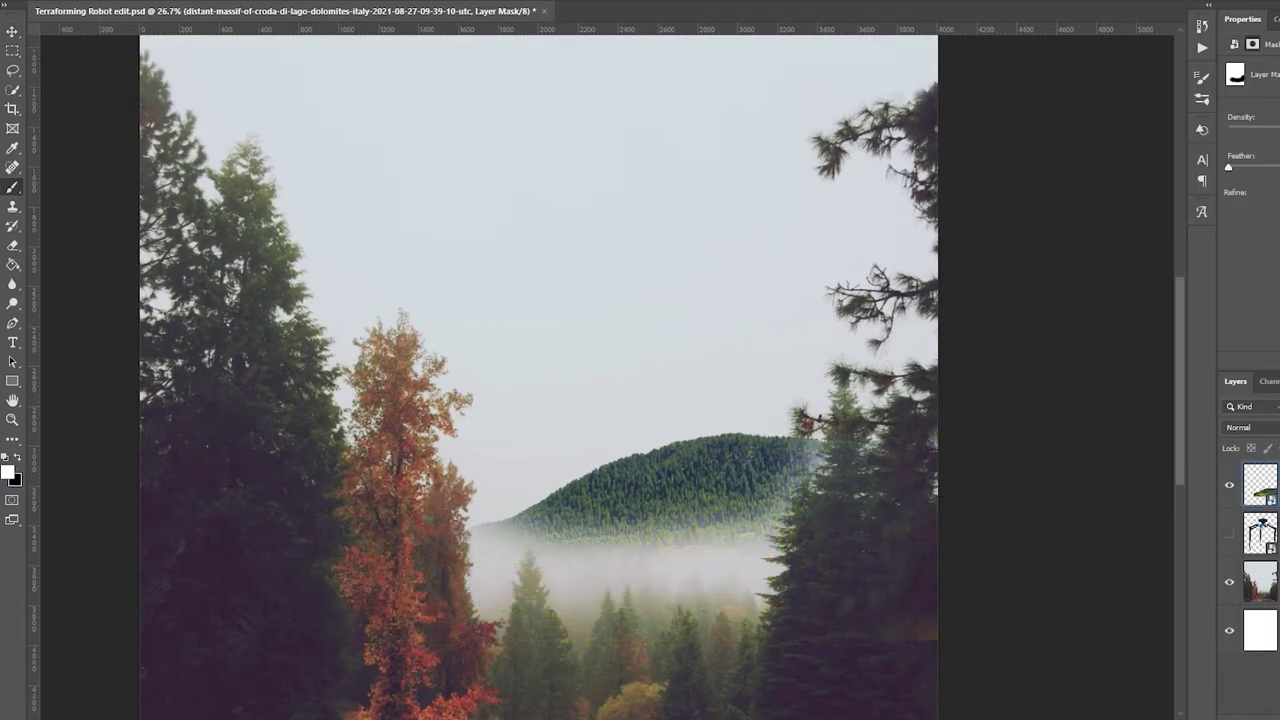
Step: Select the right-hand evergreens on the forest layer, refine their edges with Select and Mask, and invert the selection
key("alt+bracketleft")
key("ctrl+alt+r")
left_click(662, 251)
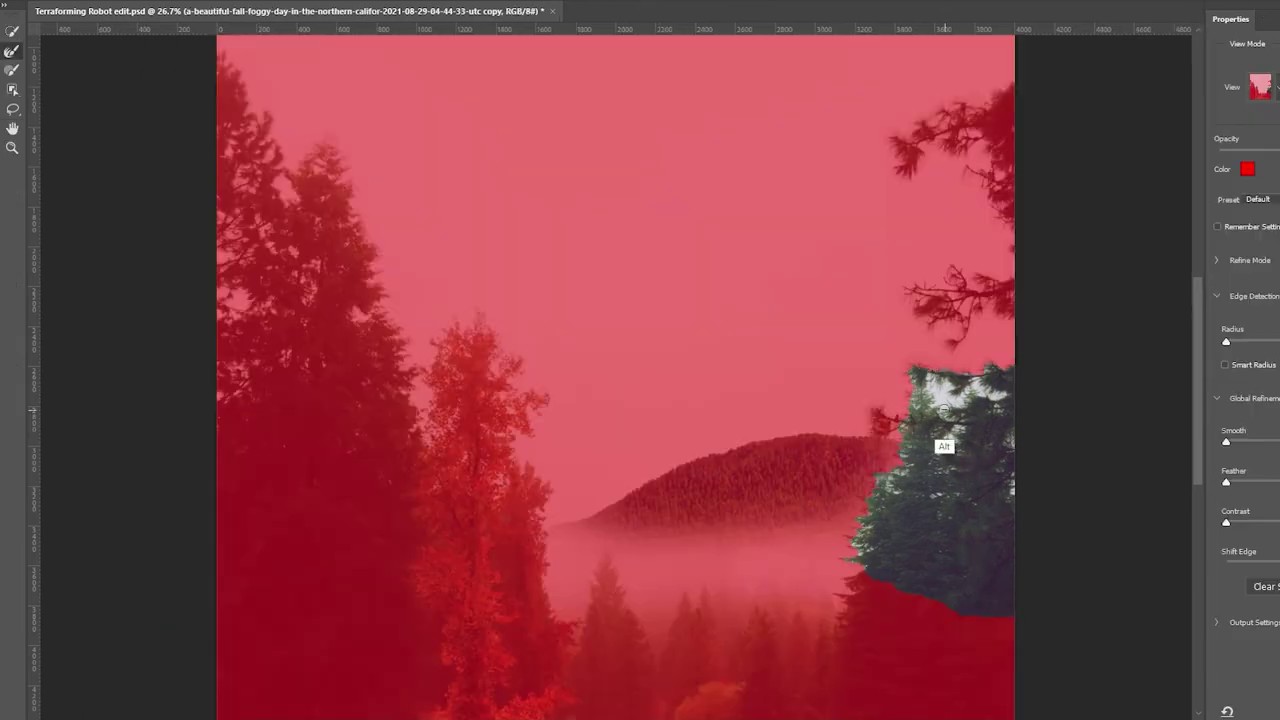
key("Return")
key("ctrl+shift+i")
Step: Refine the hill's mask so it meets the right-hand tree edges, deselect, and paint back its lower left slope
key("alt+bracketright")
key("b")
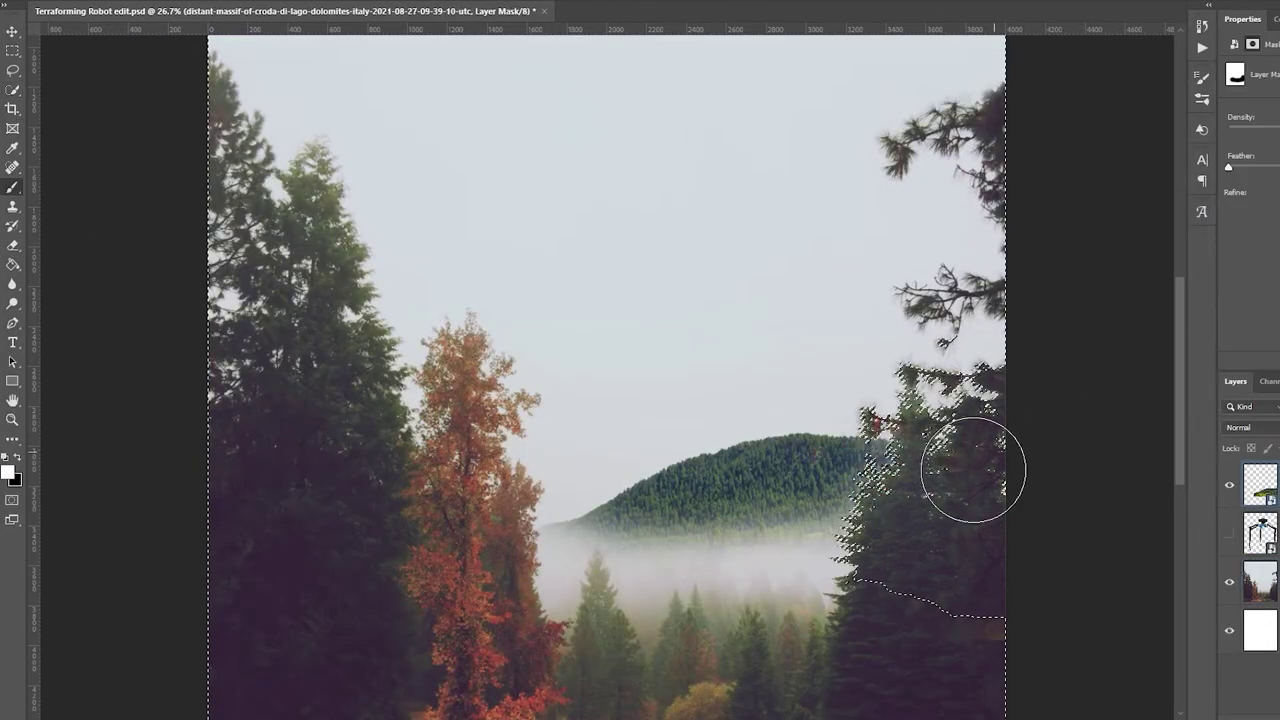
key("Delete")
key("ctrl+d")
scroll(1018, 455, "down", 4)
scroll(857, 451, "up", 5)
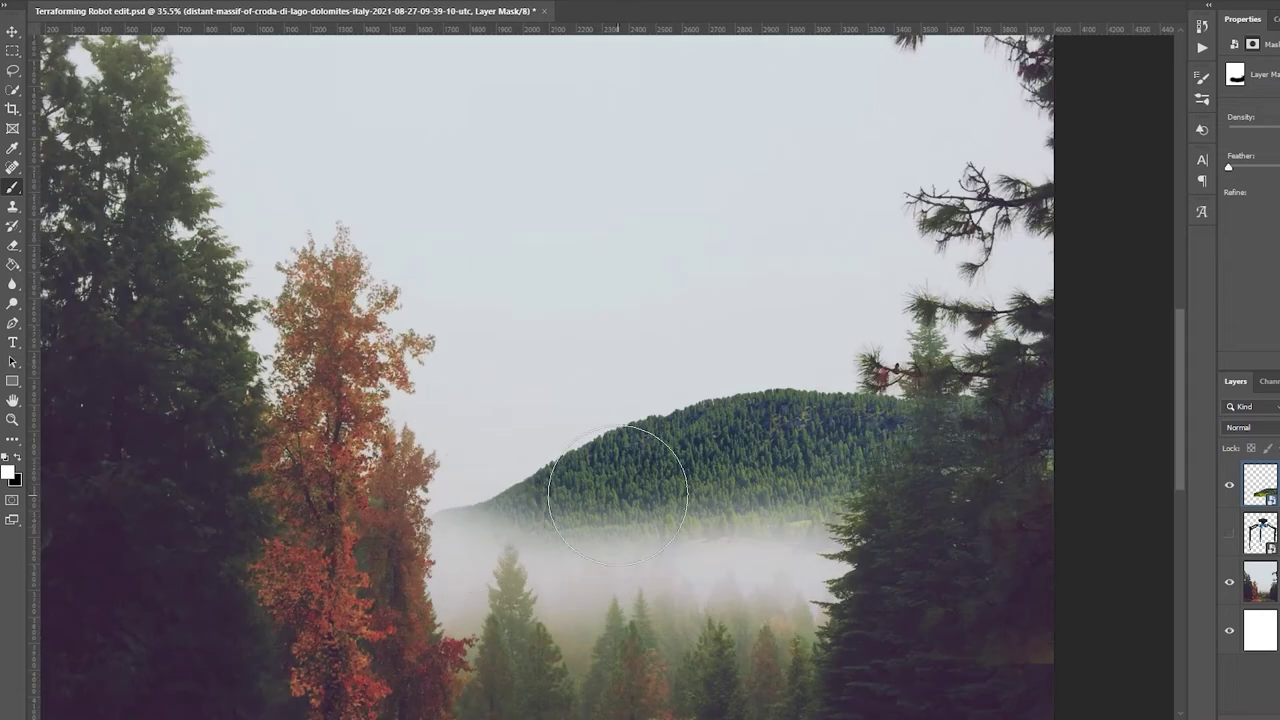
left_click_drag(493, 481, 560, 530)
Step: Clip a Levels adjustment and a pale Color Fill layer to the hill to give it a hazy grey tone
key("ctrl+l")
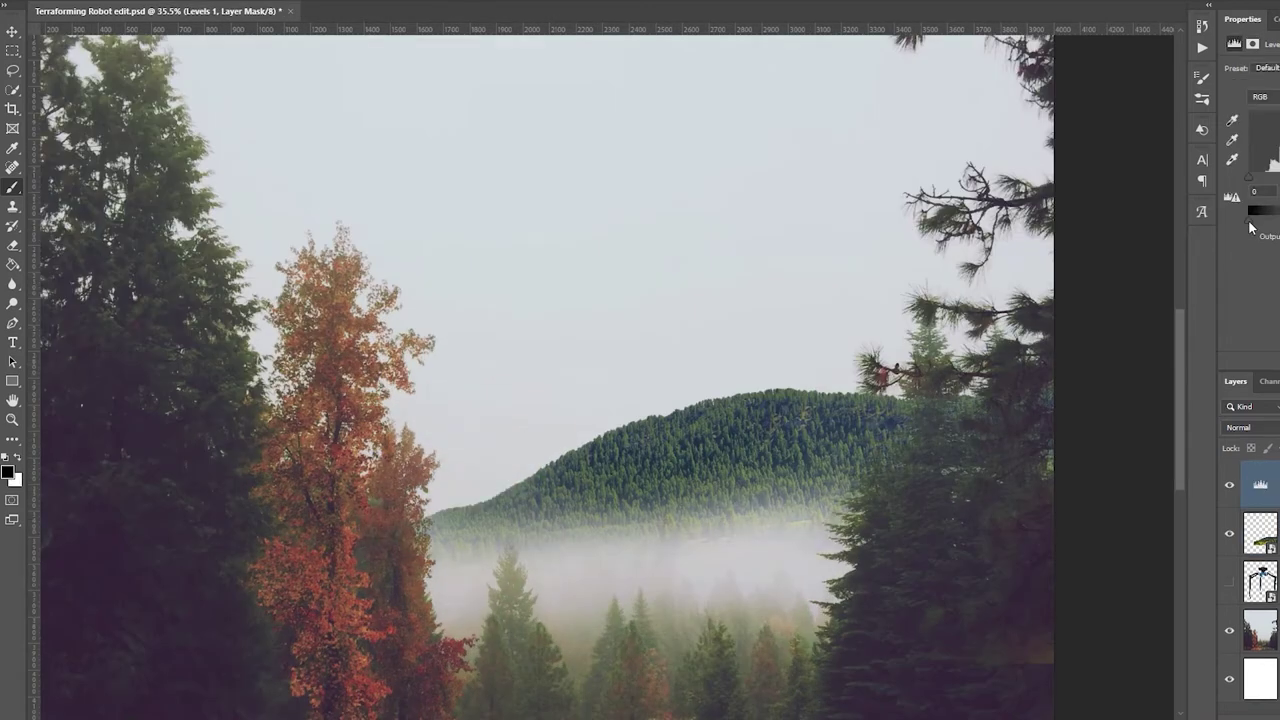
scroll(650, 505, "down", 3)
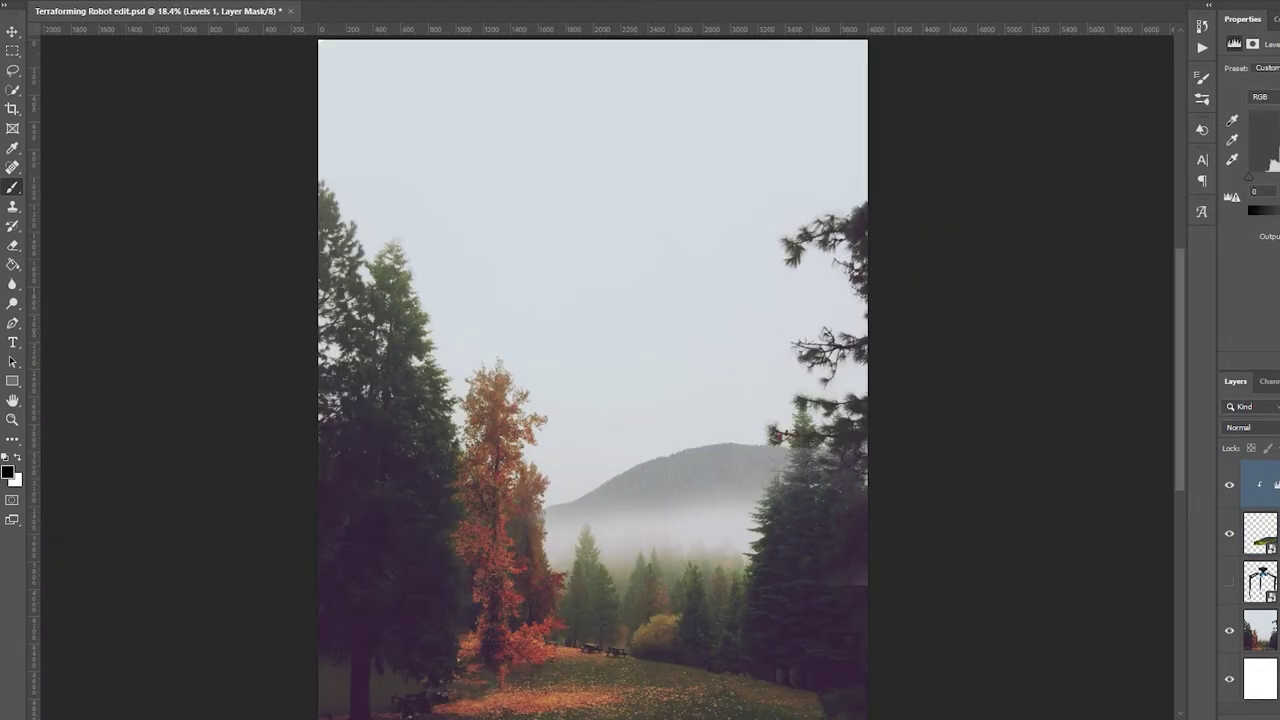
key("Return")
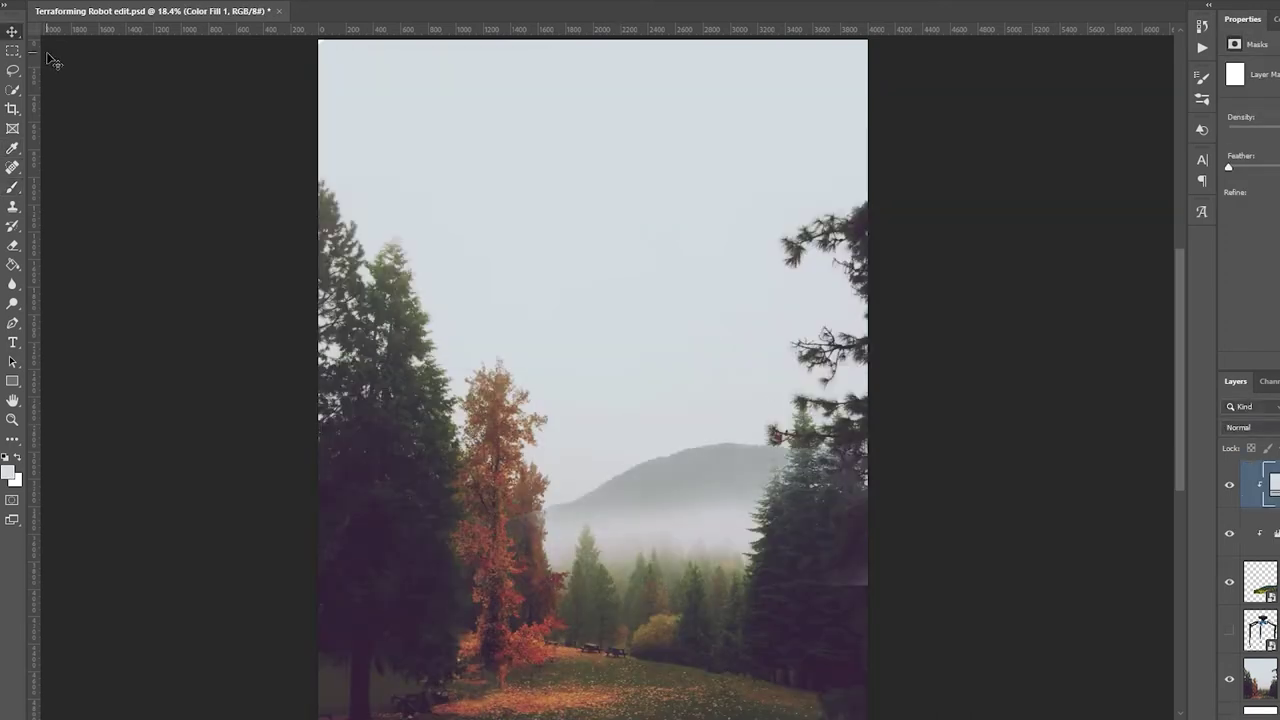
scroll(727, 483, "down", 1)
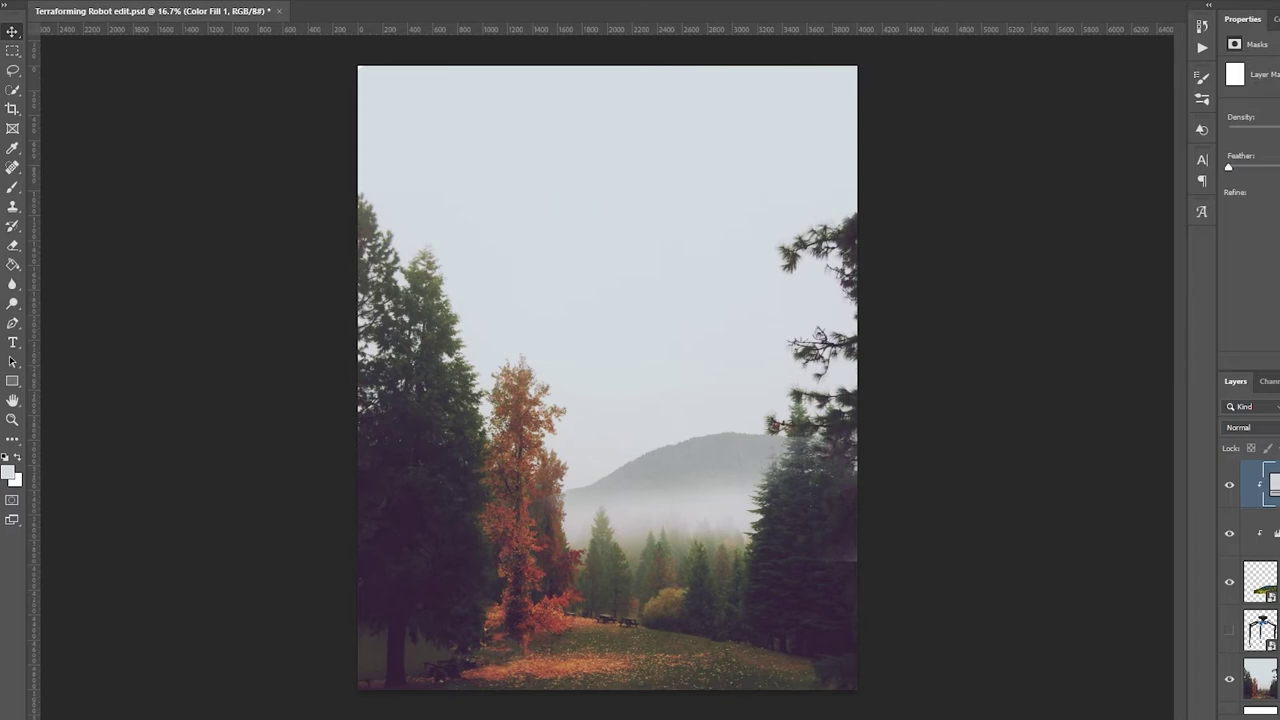
Step: Position the cloudy mountain photo over the upper canvas and isolate its sky
left_click_drag(607, 214, 607, 63)
left_click_drag(607, 543, 607, 577)
key("Return")
key("m")
left_click_drag(350, 232, 934, 51)
key("v")
left_click_drag(580, 206, 580, 250)
Step: Paint the cloud layer's mask to uncover the treetops and fade its lower edge into the pale sky
left_click(1238, 427)
key("Escape")
right_click(1250, 485)
key("Escape")
key("b")
right_click(652, 252)
scroll(780, 480, "down", 3)
key("Escape")
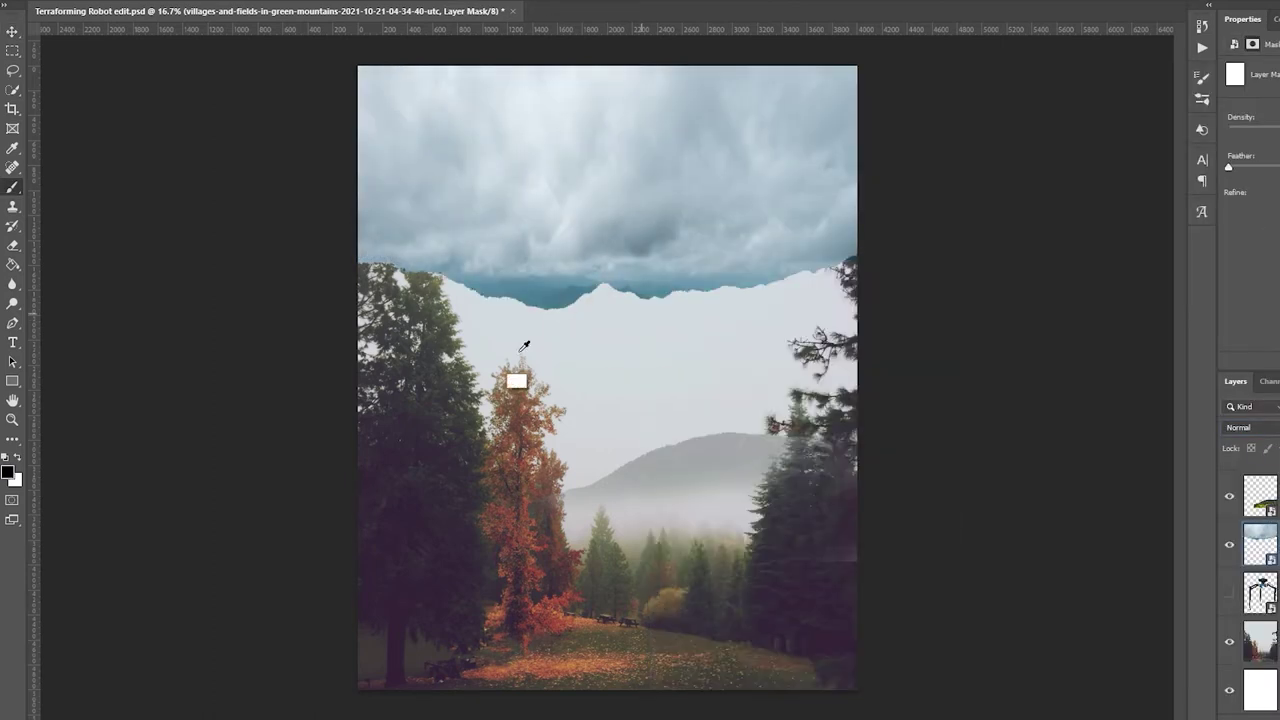
mouse_move(372, 250)
left_mouse_down()
mouse_move(496, 291)
mouse_move(665, 299)
mouse_move(841, 236)
left_mouse_up()
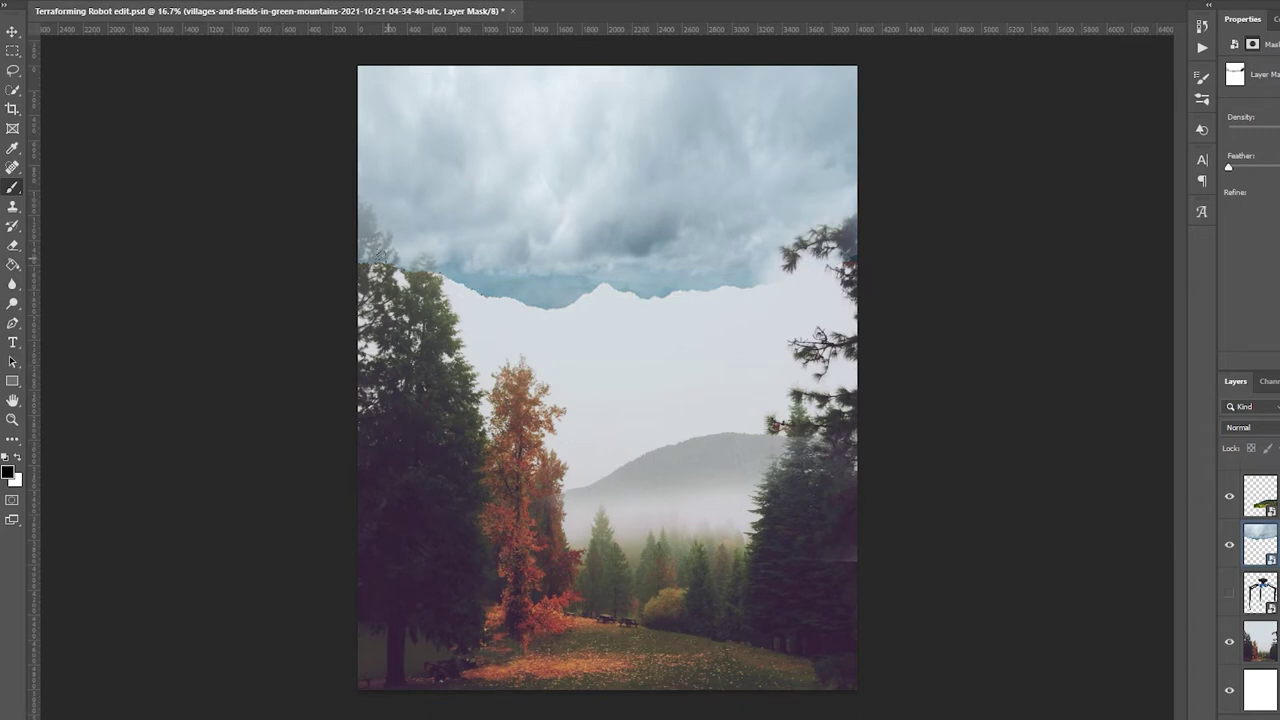
left_click_drag(450, 278, 479, 291)
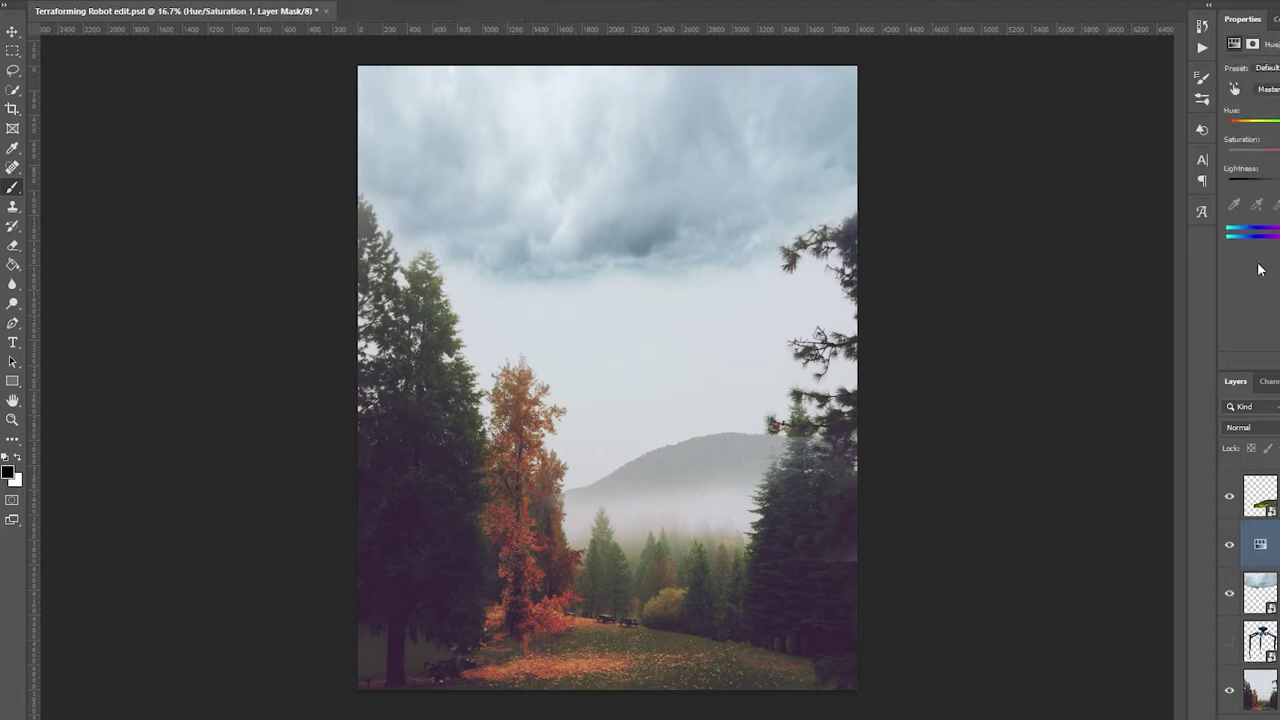
Step: Desaturate the clouds with a clipped Hue/Saturation adjustment and lighten them with a clipped Levels adjustment
key("ctrl+minus")
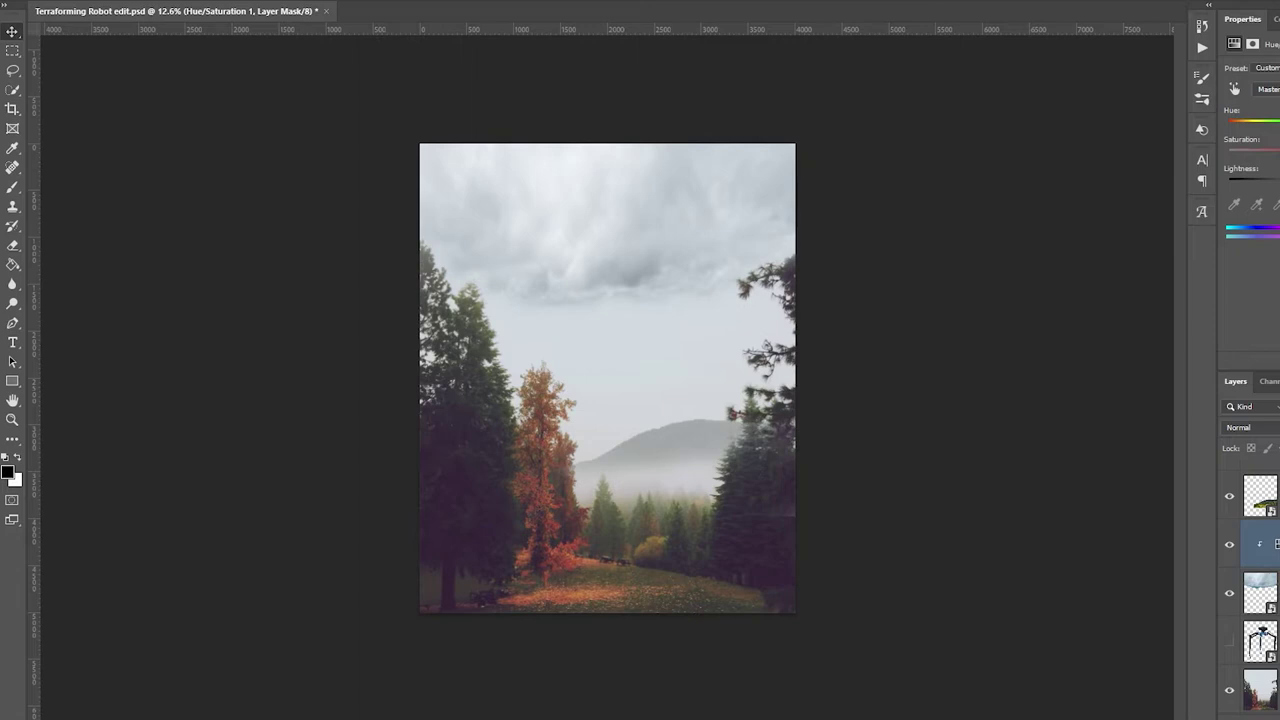
key("ctrl+minus")
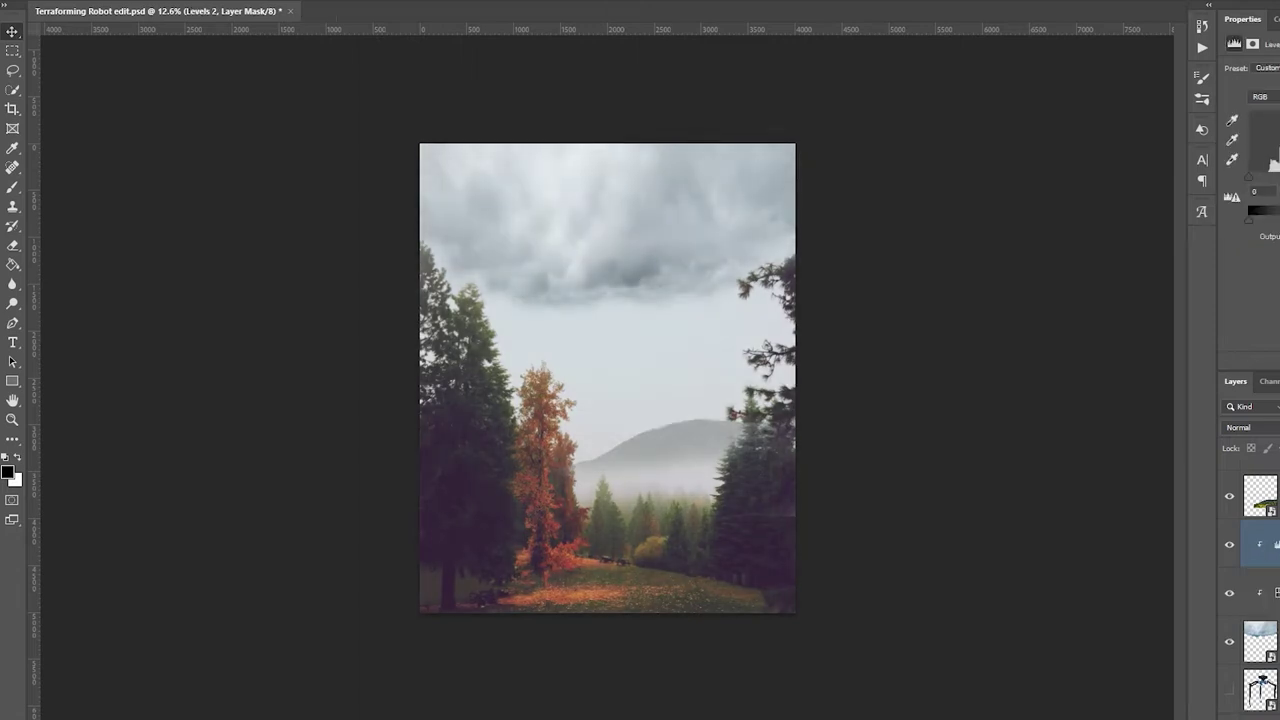
key("ctrl+0")
mouse_move(1273, 228)
left_mouse_down()
mouse_move(1262, 224)
mouse_move(1275, 225)
left_mouse_up()
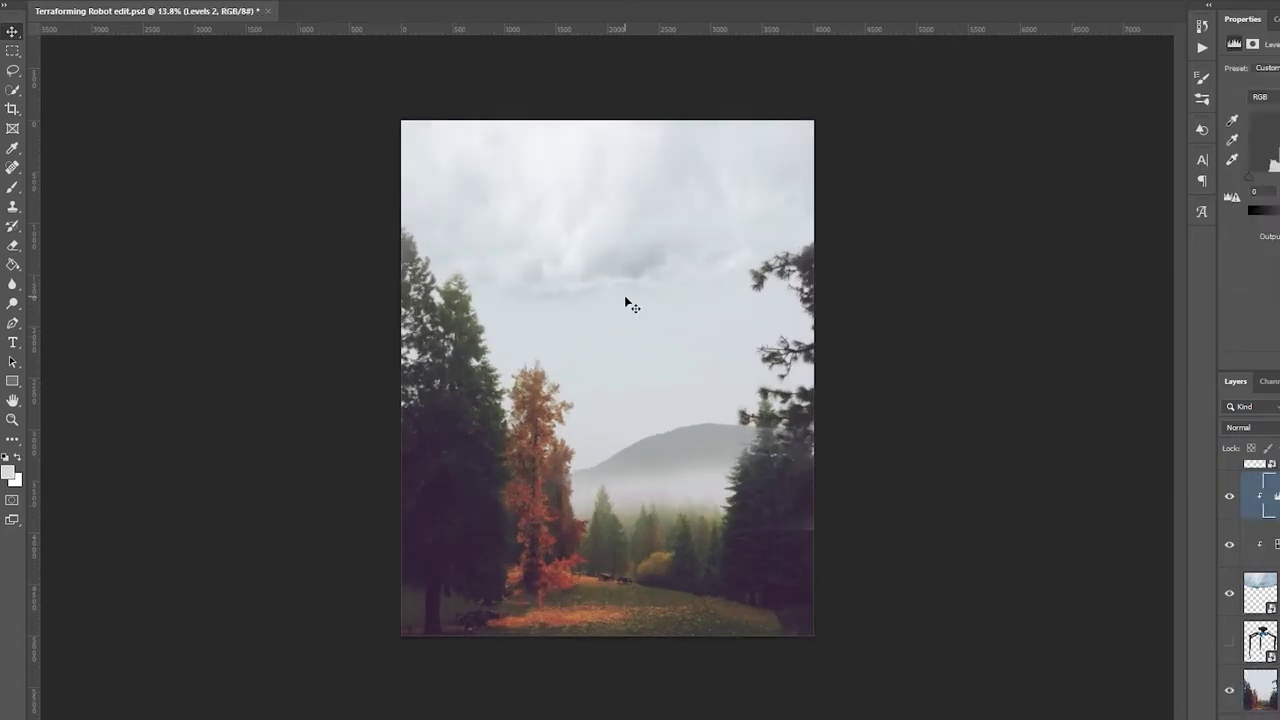
key("b")
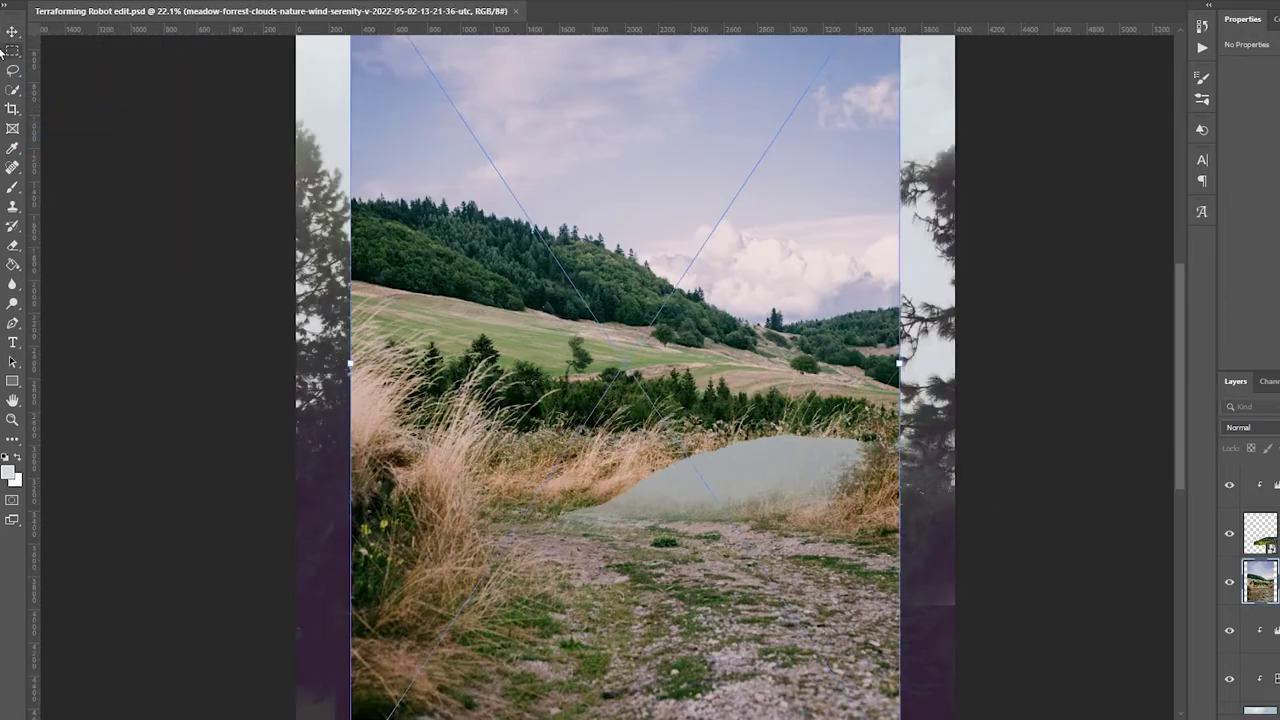
Step: Mask the meadow photo down to its hills, show the nearer hill layer, and move the meadow hills down to the left
key("w")
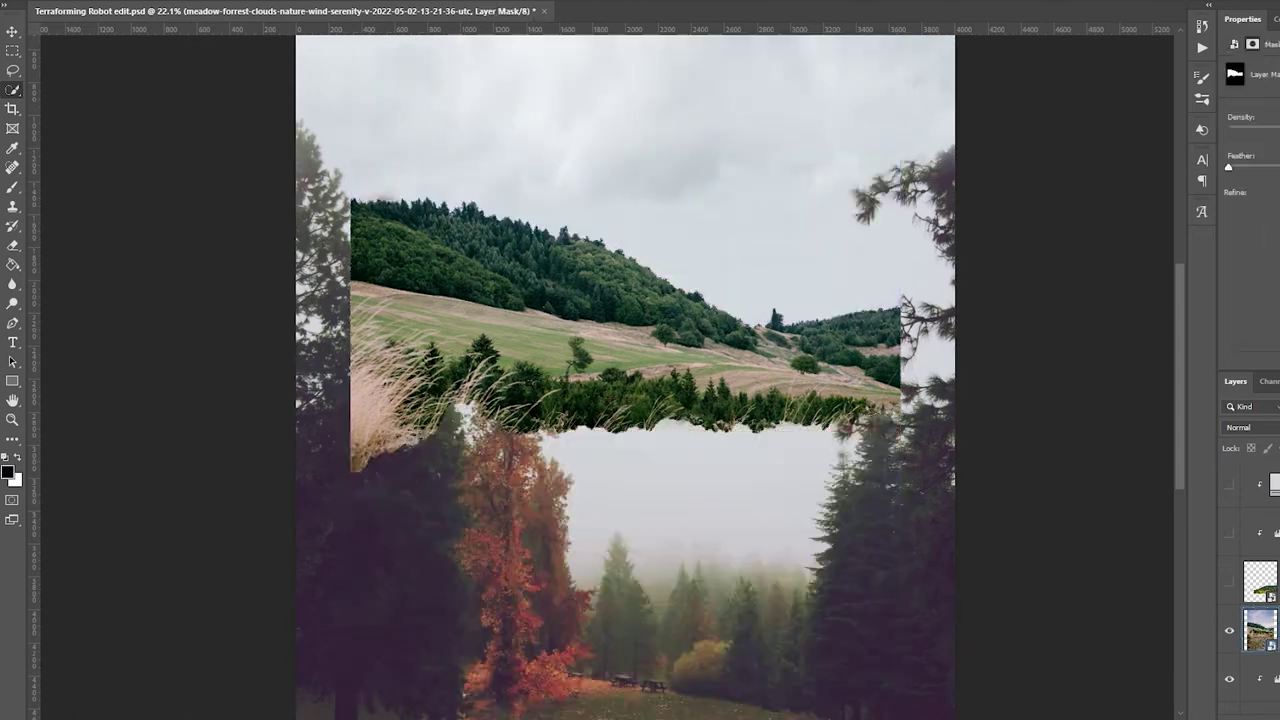
left_click(1229, 575)
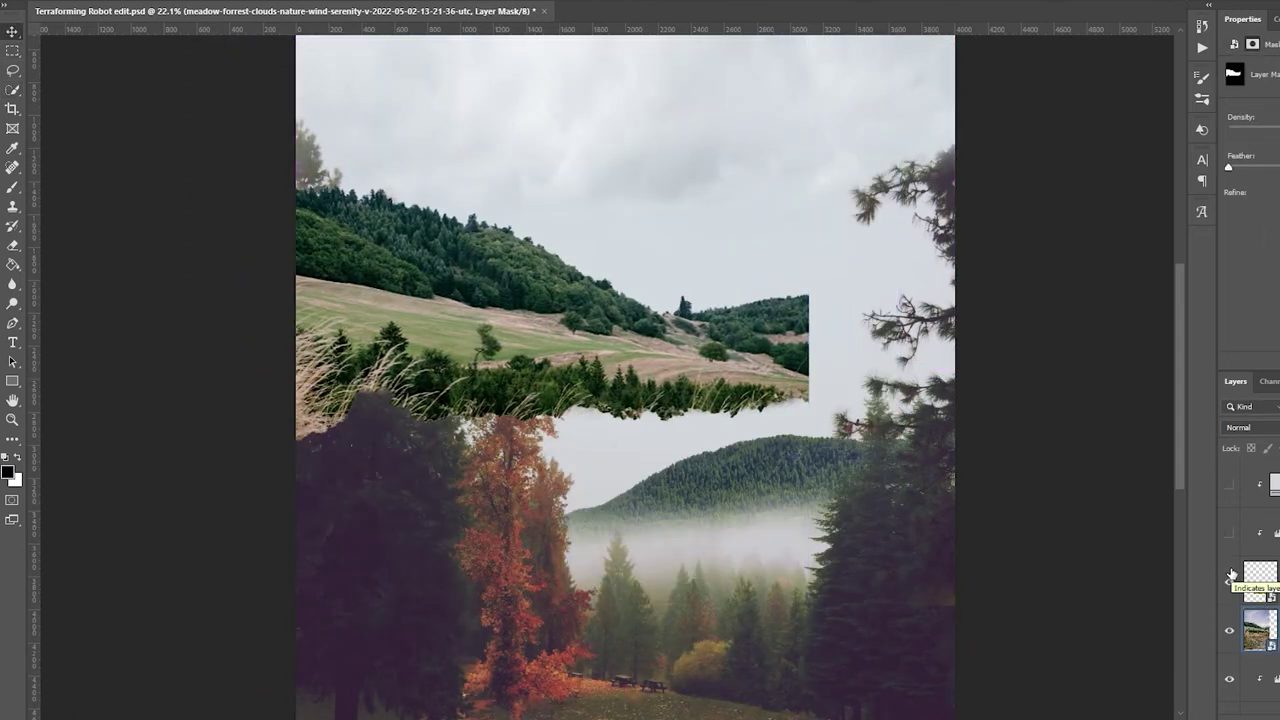
left_click_drag(633, 343, 677, 409)
Step: Mask away the right part of the meadow hills so their slope fades out behind the nearer hill
key("b")
mouse_move(831, 408)
left_mouse_down()
mouse_move(760, 440)
mouse_move(757, 455)
mouse_move(665, 440)
left_mouse_up()
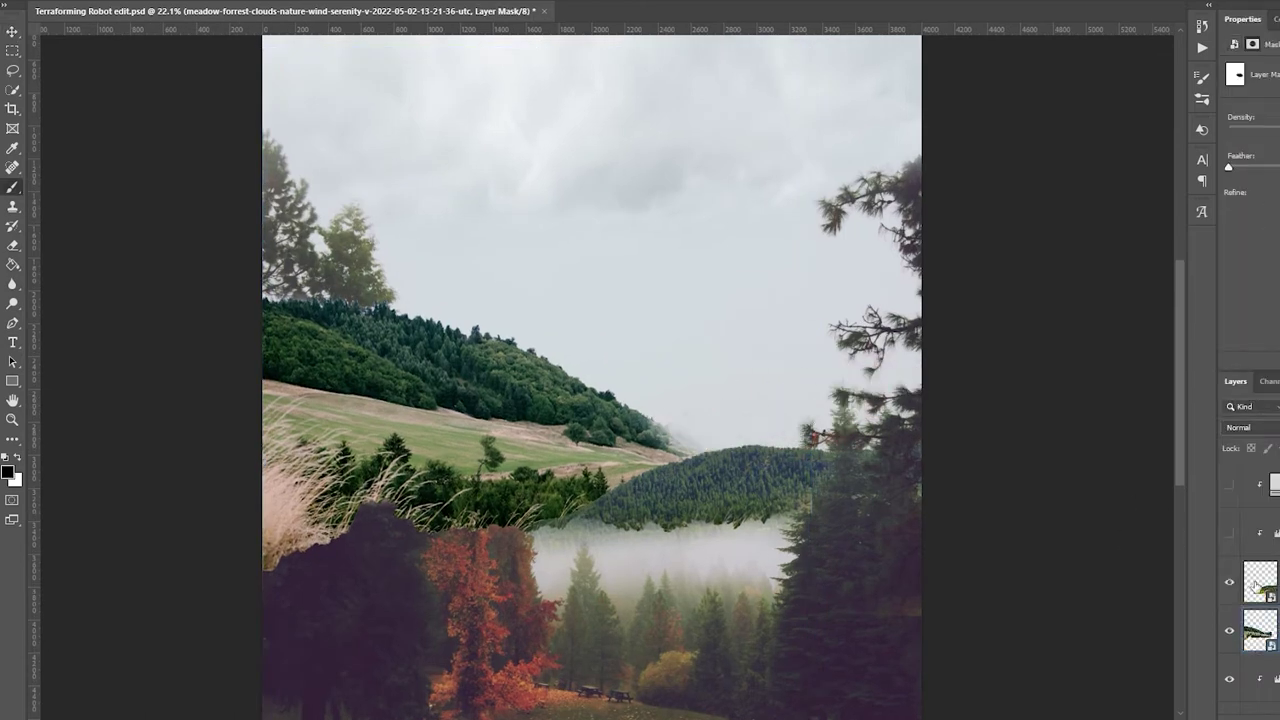
key("Delete")
Step: Select the left-hand evergreens and orange tree on the forest layer and refine their edges with Select and Mask
left_click(13, 89)
mouse_move(400, 290)
left_mouse_down()
mouse_move(430, 420)
mouse_move(470, 500)
left_mouse_up()
key("ctrl+alt+r")
left_click_drag(334, 323, 520, 486)
key("Return")
key("ctrl+z")
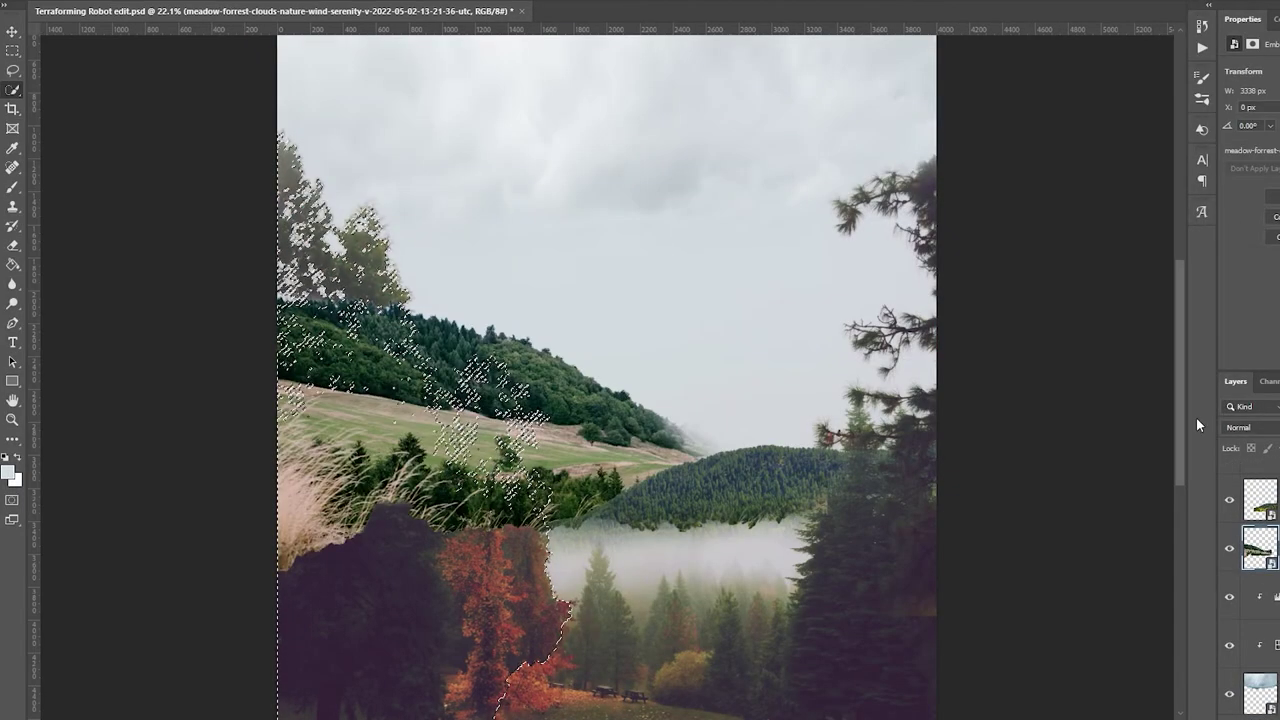
Step: Mask the meadow hills out of the selected trees with the Brush tool and deselect
key("b")
mouse_move(460, 470)
left_mouse_down()
mouse_move(309, 406)
mouse_move(507, 422)
left_mouse_up()
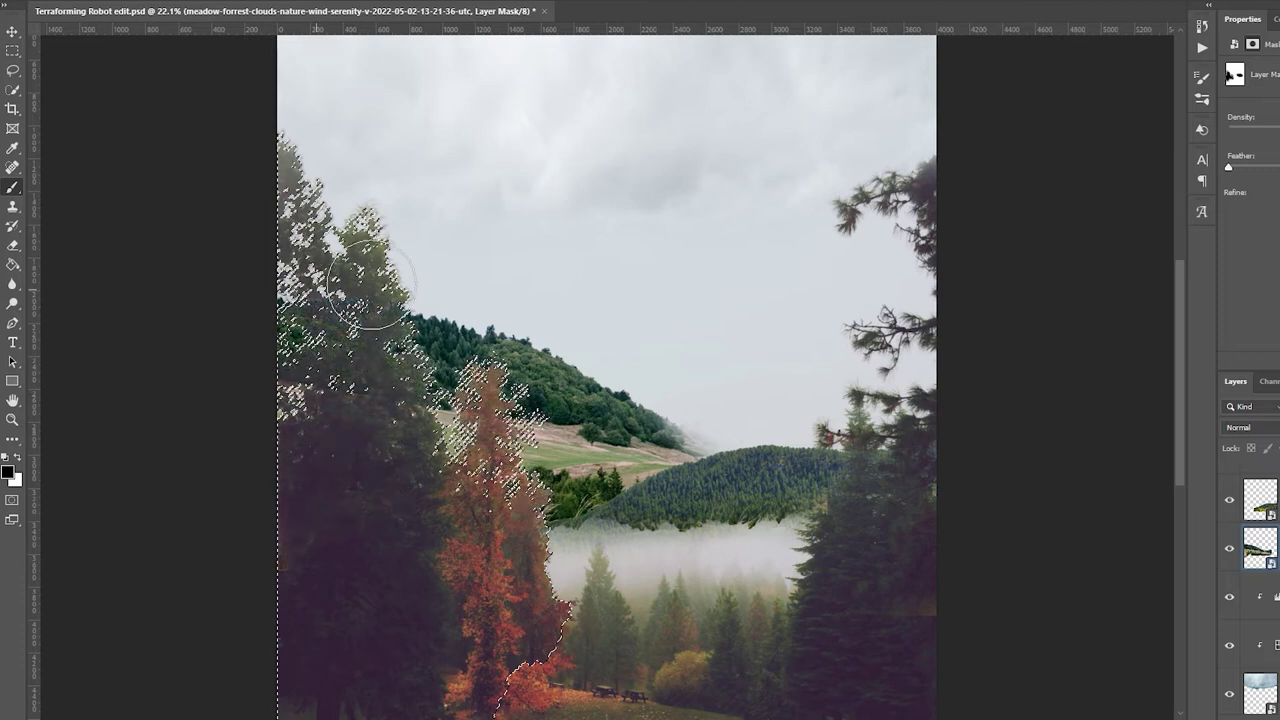
key("ctrl+d")
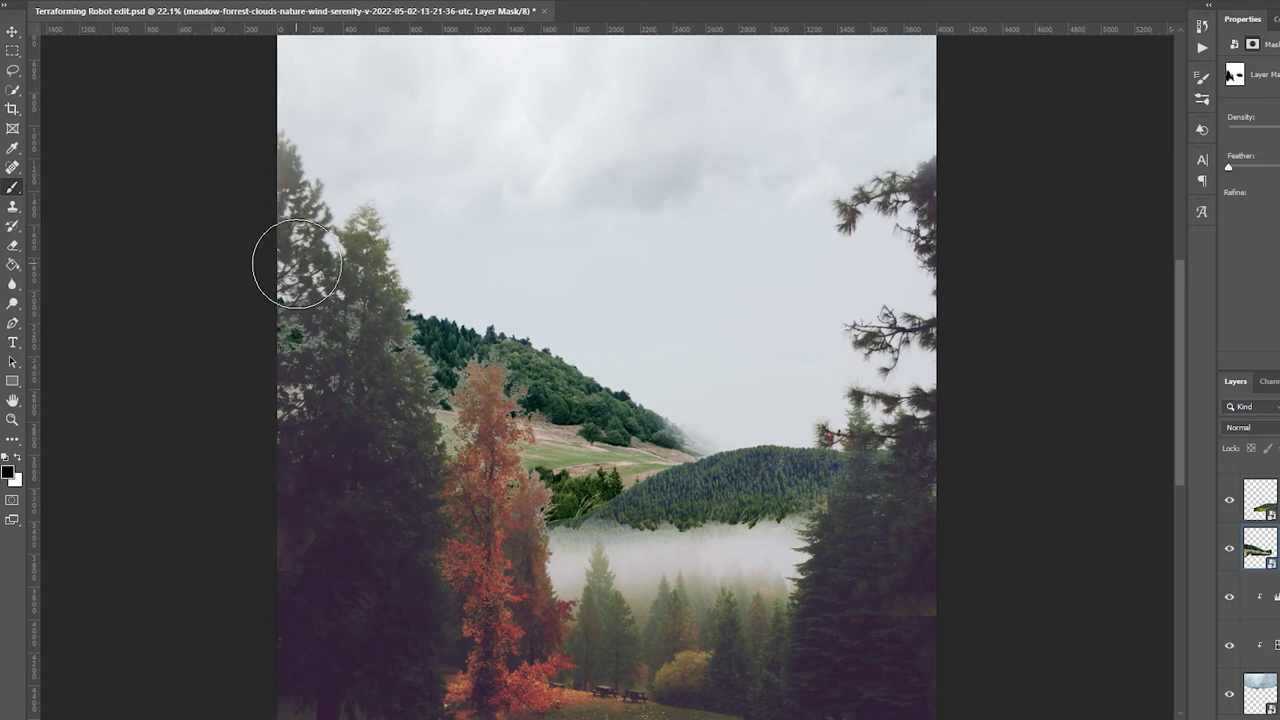
Step: Clip copies of the nearer hill's Color Fill and Levels adjustments to the meadow hills to haze them
key("ctrl+[")
key("ctrl+[")
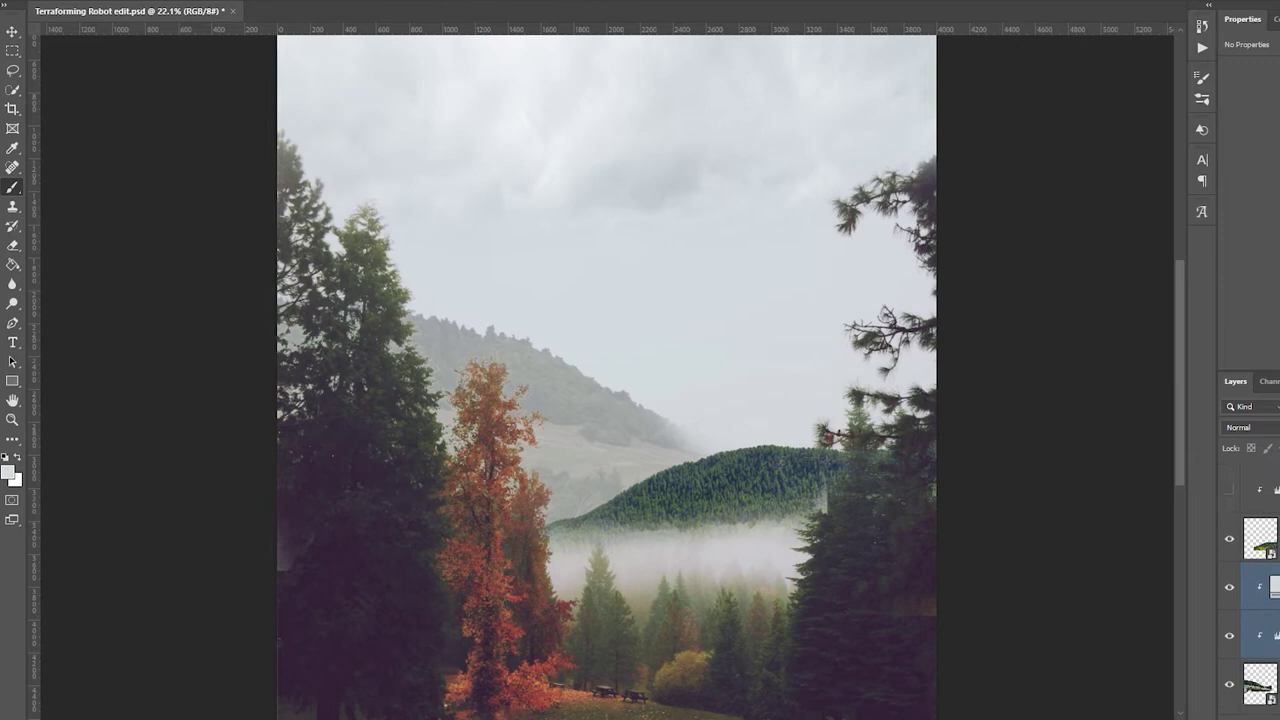
key("ctrl+[")
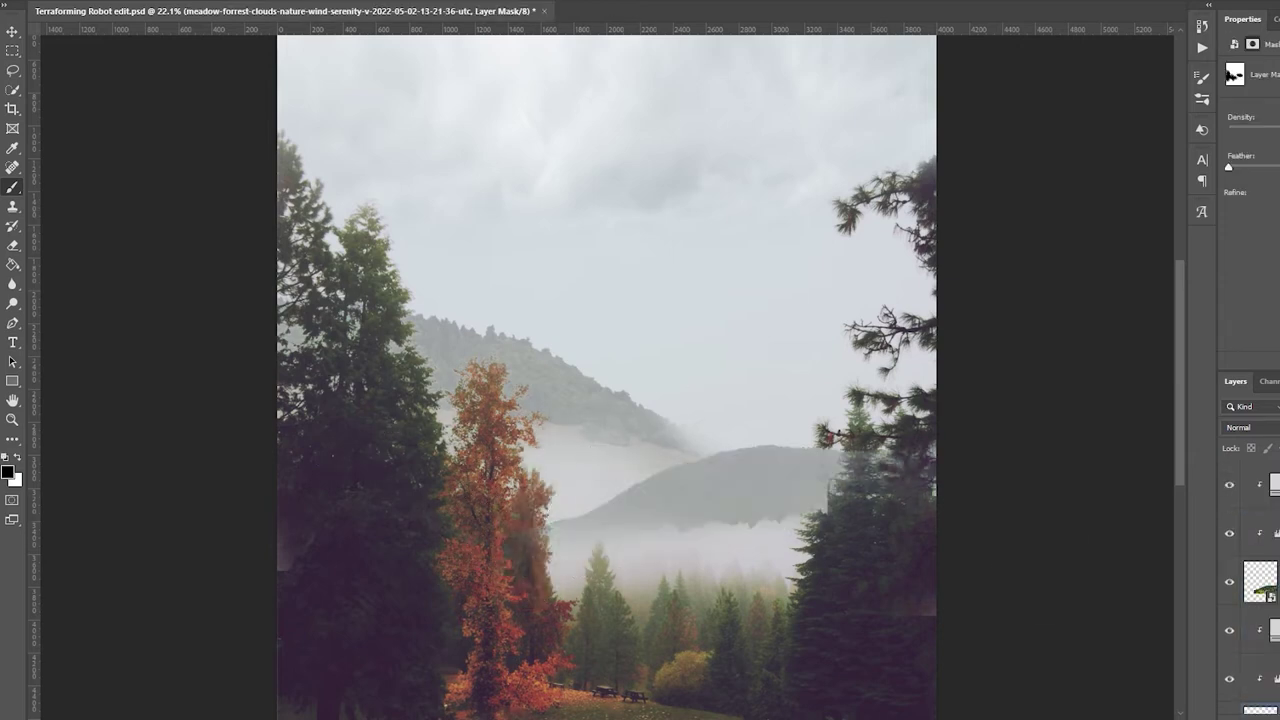
Step: Paint the meadow hills back in behind the nearer hill and fade their cut-off right edge on the layer mask
scroll(652, 427, "up", 1)
mouse_move(652, 427)
left_mouse_down()
mouse_move(731, 452)
mouse_move(747, 409)
mouse_move(790, 402)
left_mouse_up()
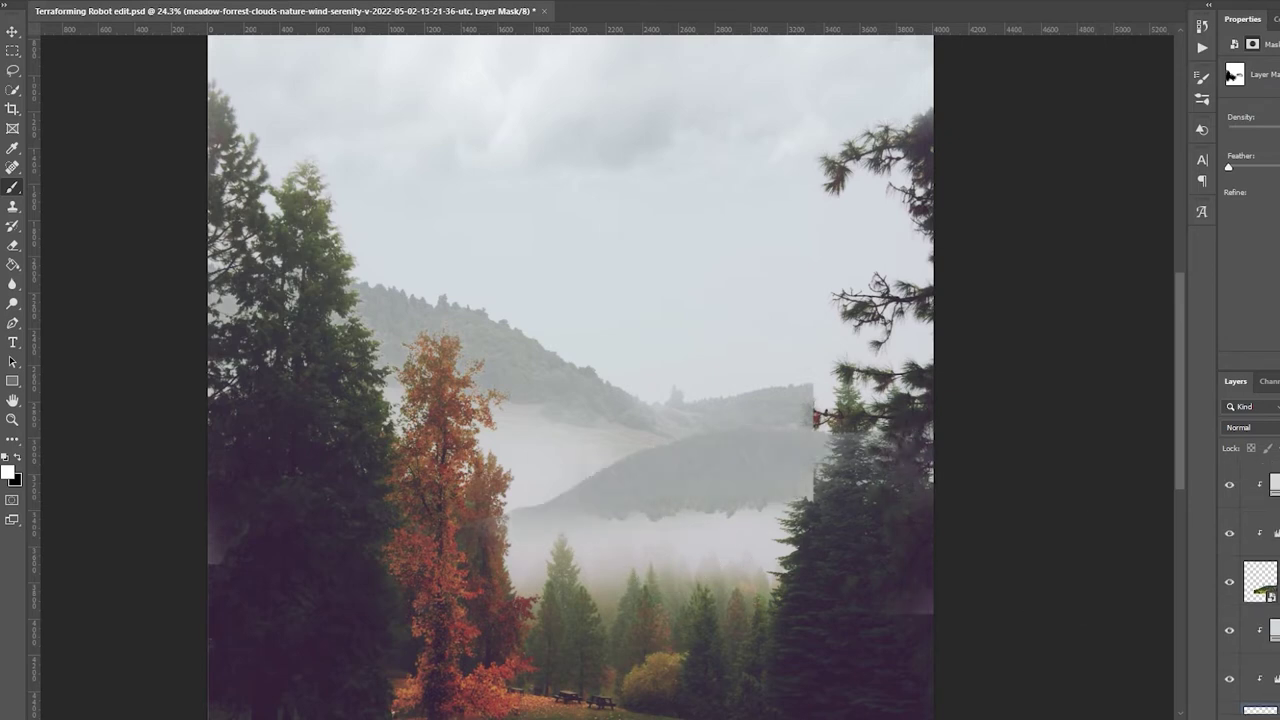
key("x")
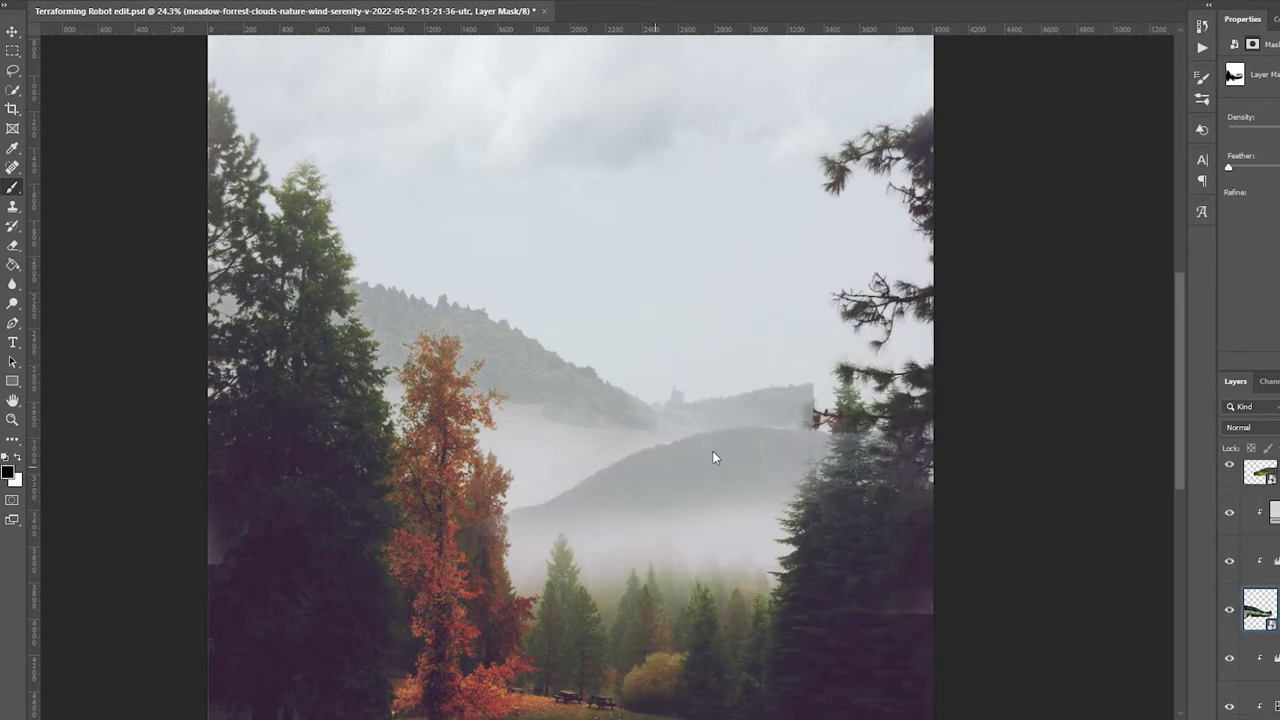
right_click(805, 410)
left_click_drag(1106, 433, 1105, 585)
left_click(814, 383)
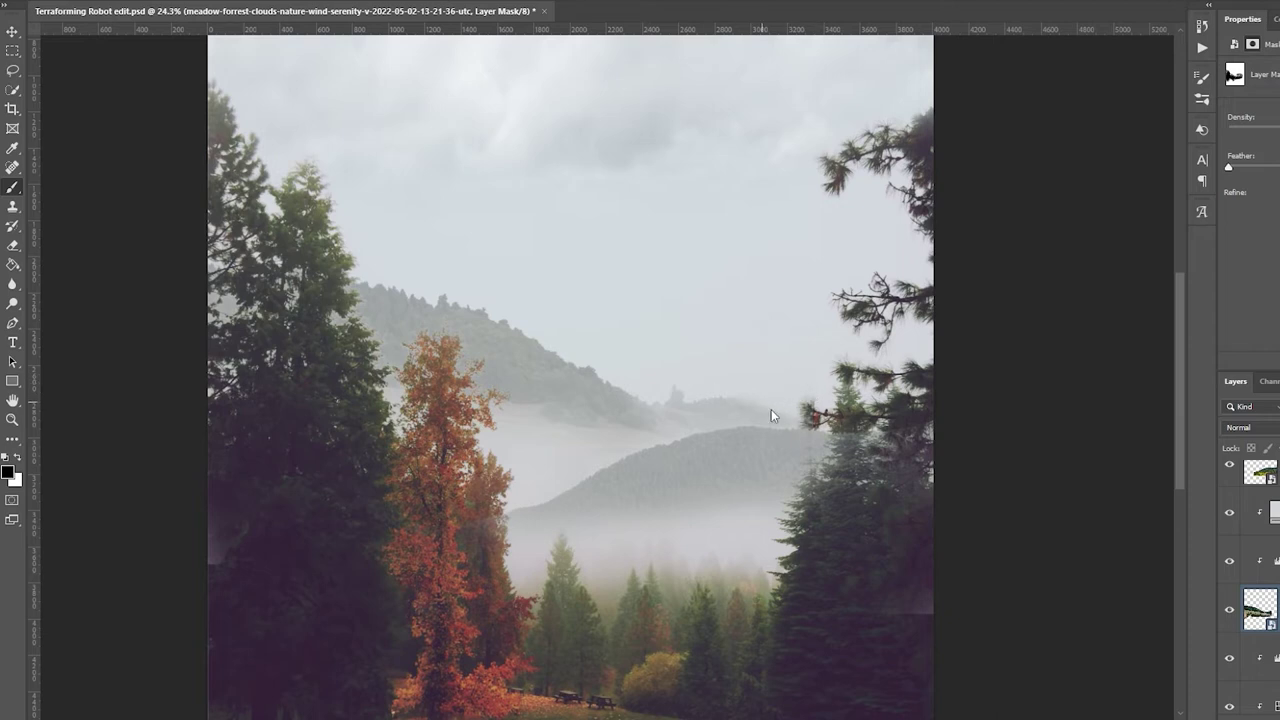
key("ctrl+minus")
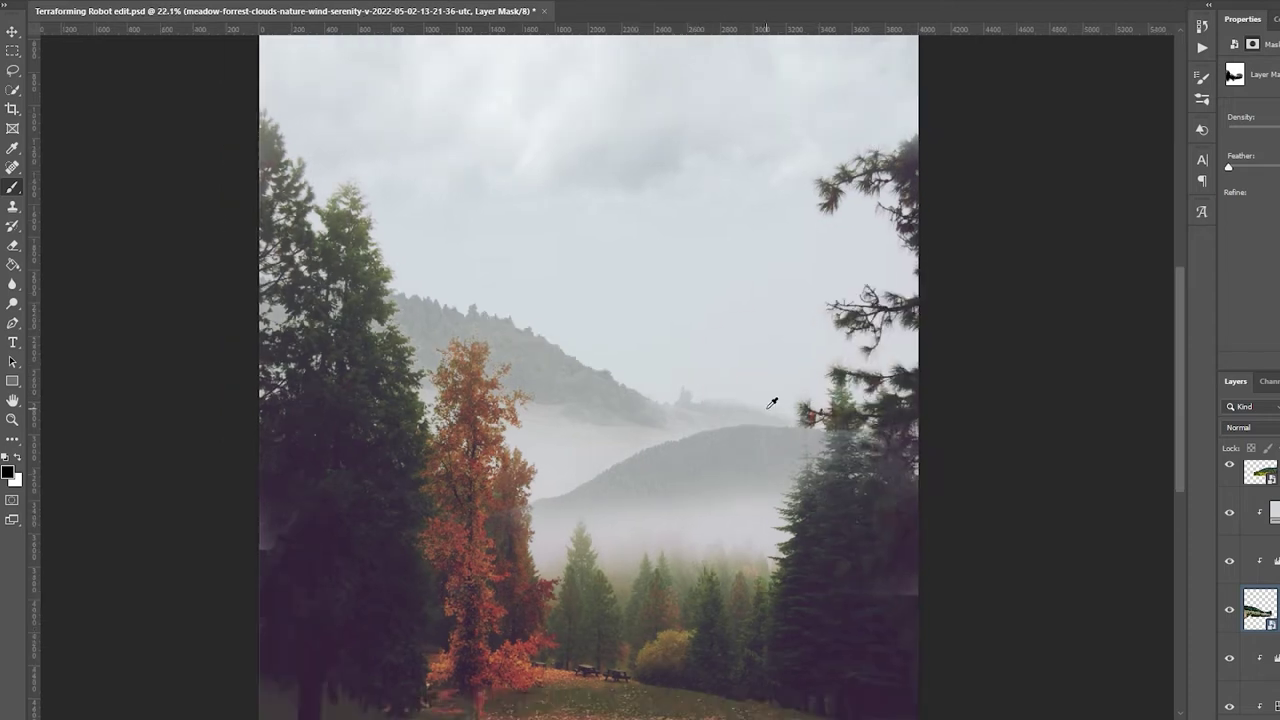
Step: Fine-tune the haze on the meadow hills with their clipped Levels and Color Fill copies, keeping Color Fill above Levels
key("alt+bracketright")
scroll(820, 374, "down", 2)
key("alt+]")
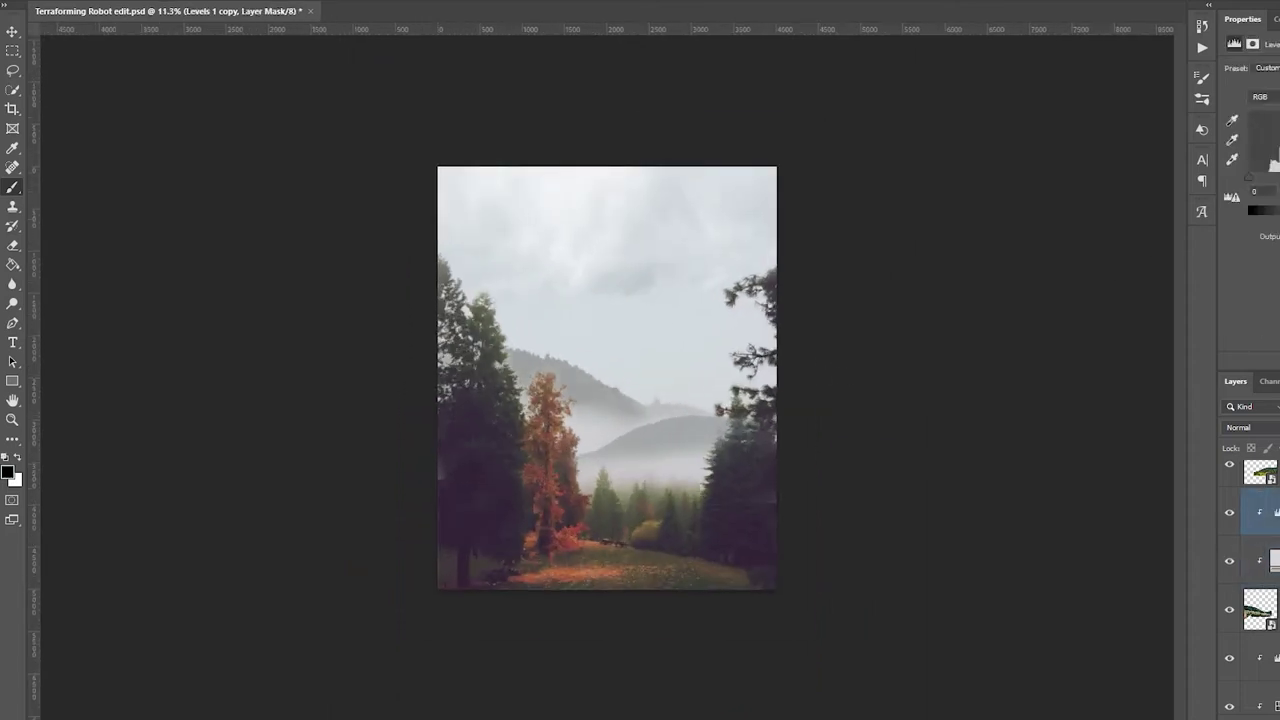
key("alt+[")
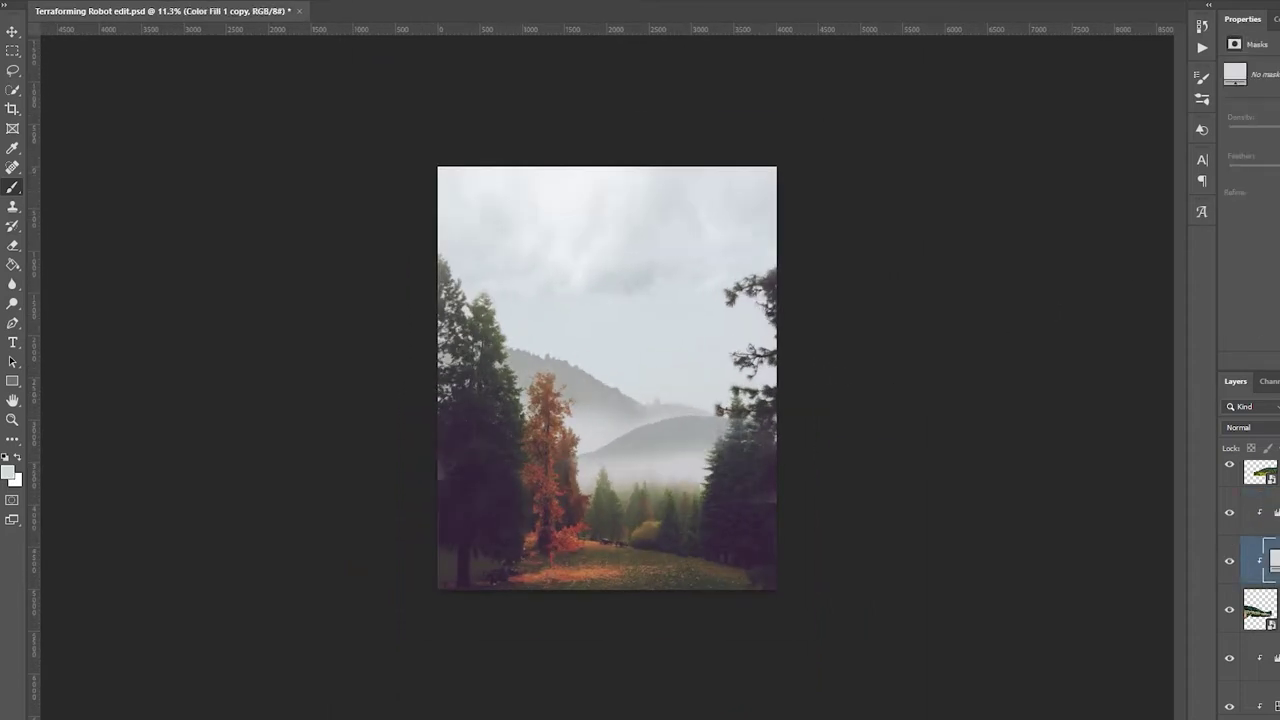
key("alt+]")
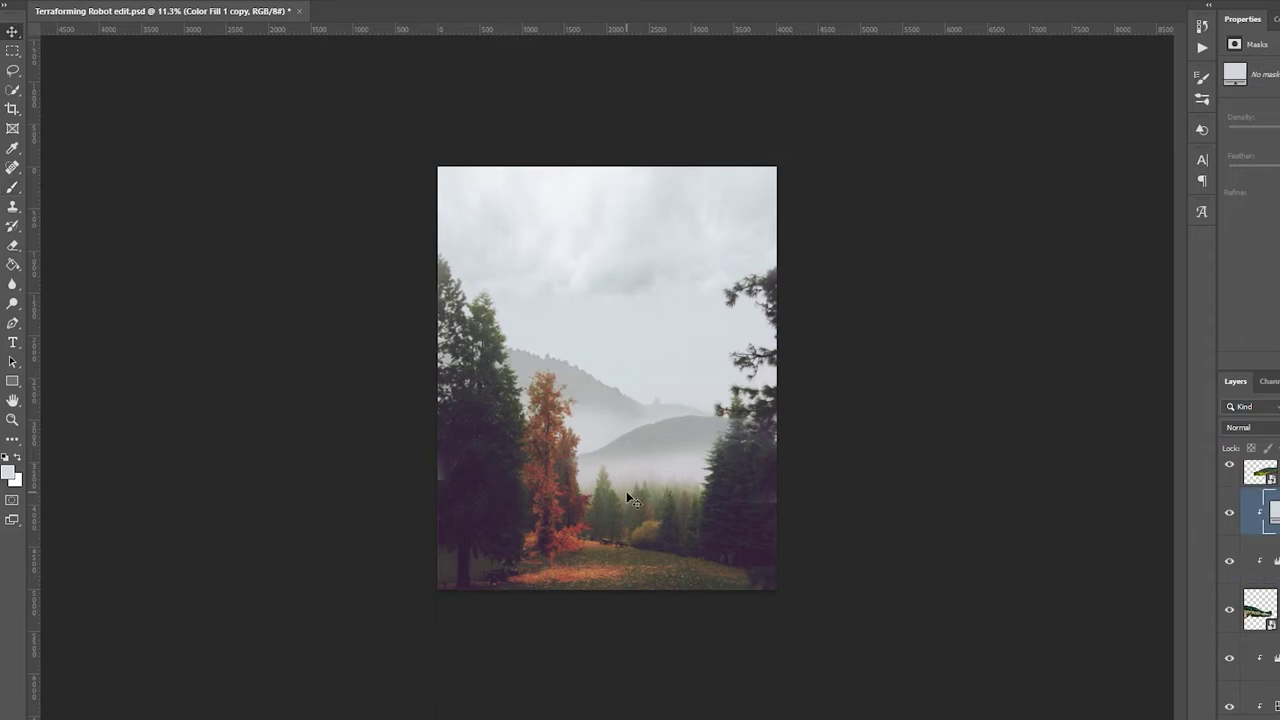
scroll(628, 497, "up", 3)
key("alt+[")
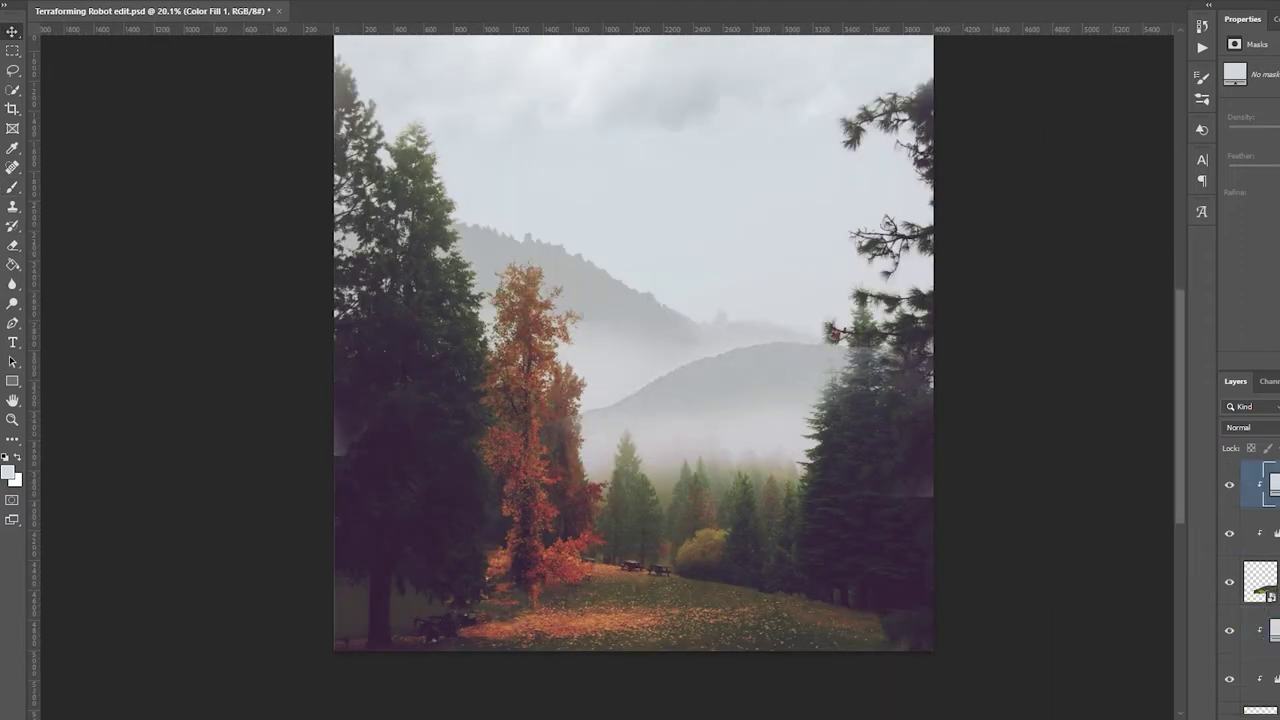
Step: Add the meadow photo's sky between the overcast cloud layer and the forest, spanning the full canvas width
scroll(633, 340, "down", 2)
key("alt+[")
key("alt+[")
key("alt+[")
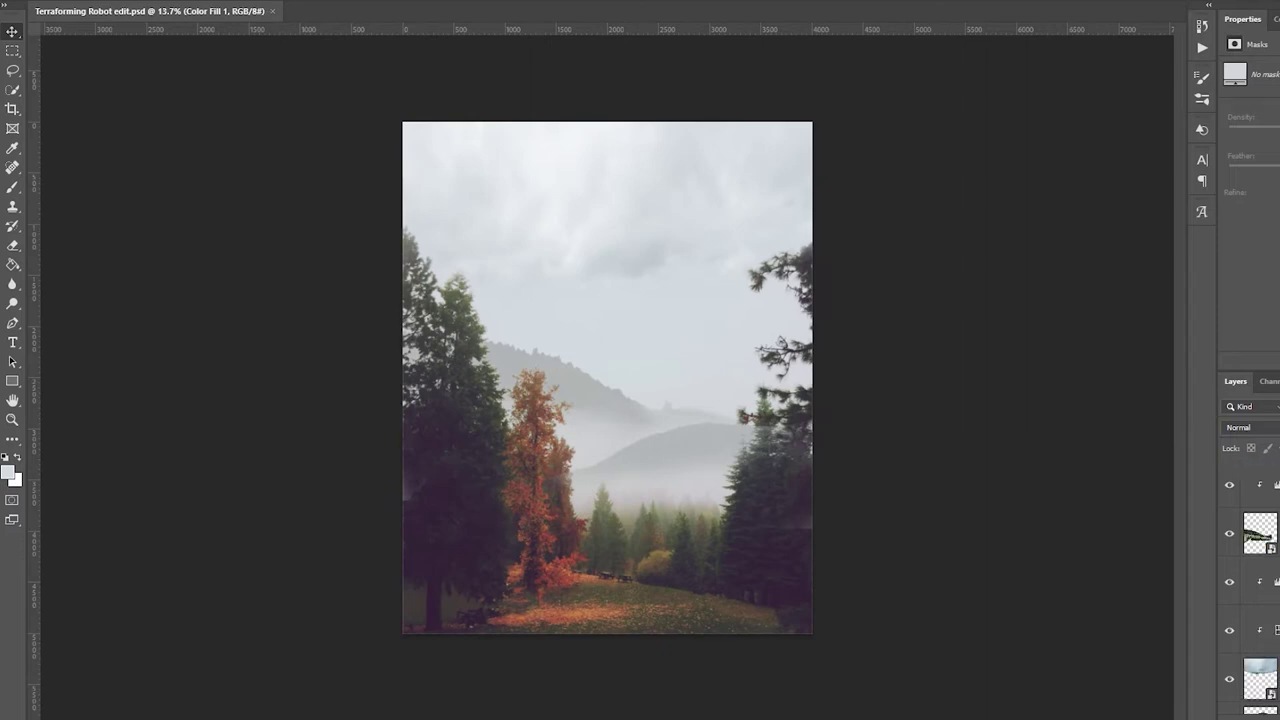
key("Return")
key("w")
key("ctrl+t")
left_click_drag(523, 280, 733, 395)
key("Return")
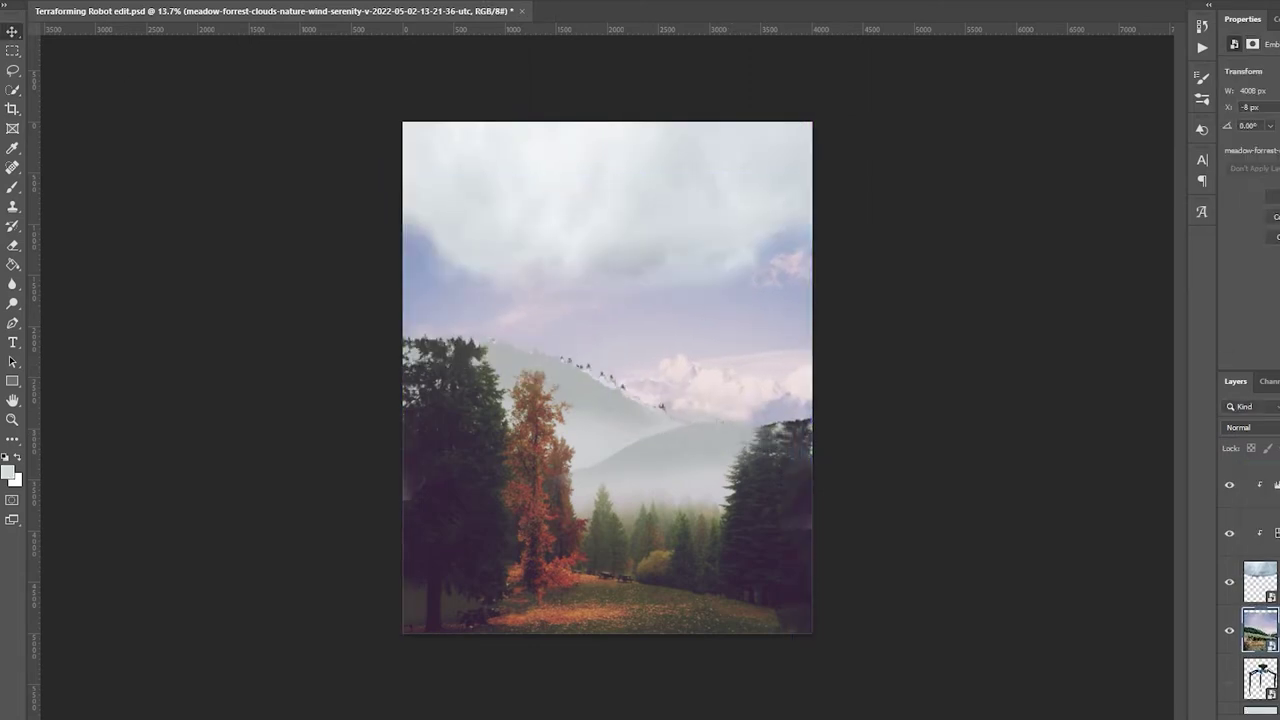
Step: Add a layer mask to the meadow sky and brush it off the evergreens, pine branches and hills
left_click(1217, 226)
key("b")
mouse_move(430, 240)
left_mouse_down()
mouse_move(414, 294)
mouse_move(480, 325)
left_mouse_up()
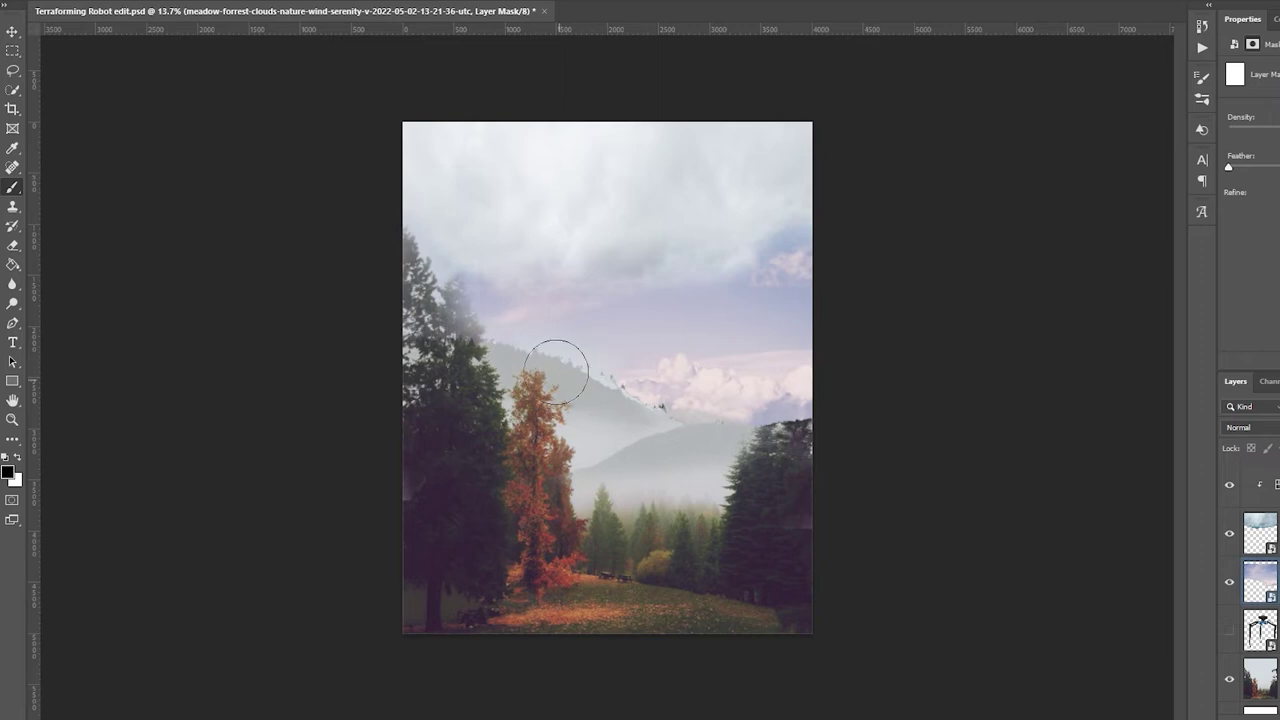
mouse_move(738, 427)
left_mouse_down()
mouse_move(811, 166)
mouse_move(775, 255)
left_mouse_up()
left_click_drag(410, 245, 424, 258)
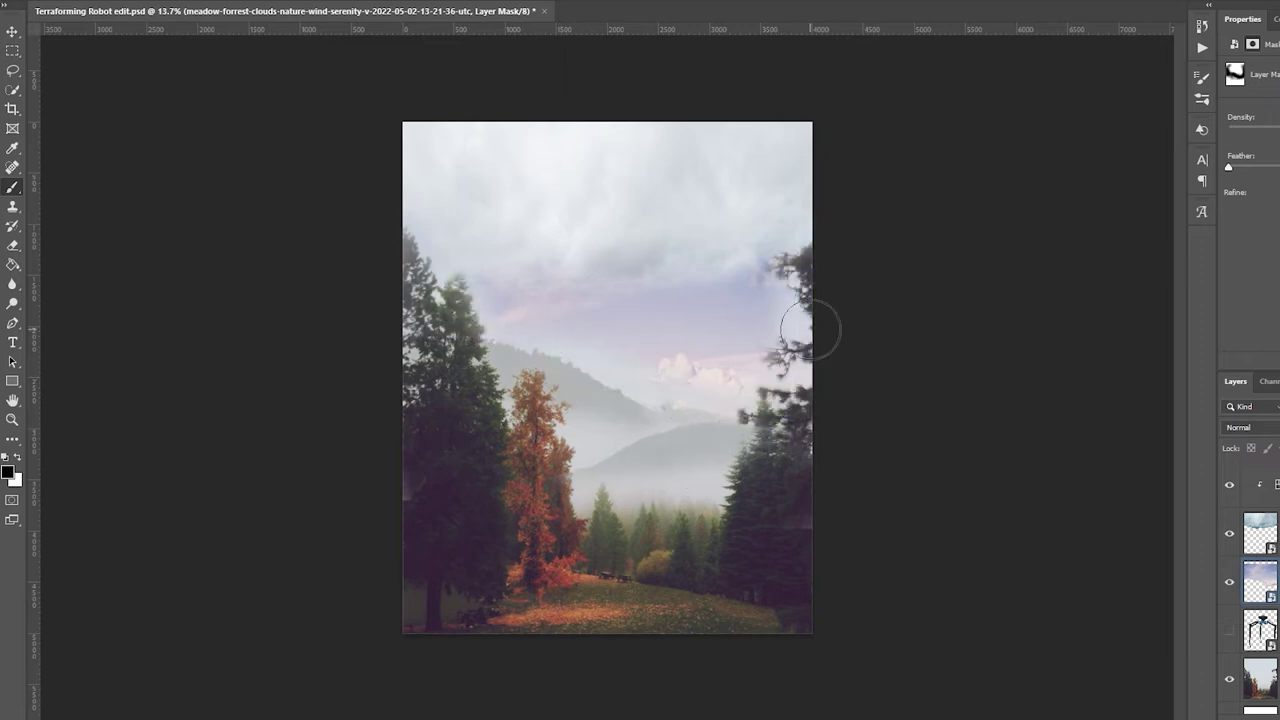
Step: Clip Color Balance (Cyan/Red -41, Yellow/Blue +10) and Hue/Saturation adjustments to the meadow sky to mute its purple tint
key("ctrl+b")
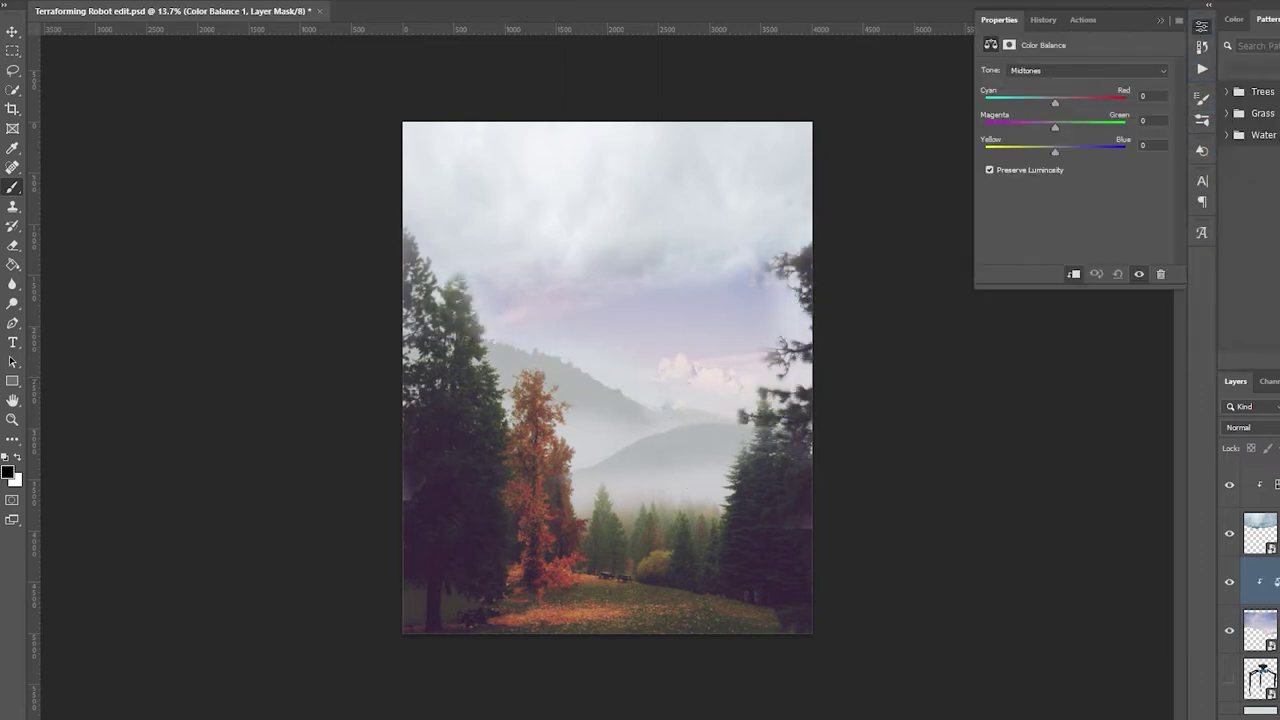
key("F6")
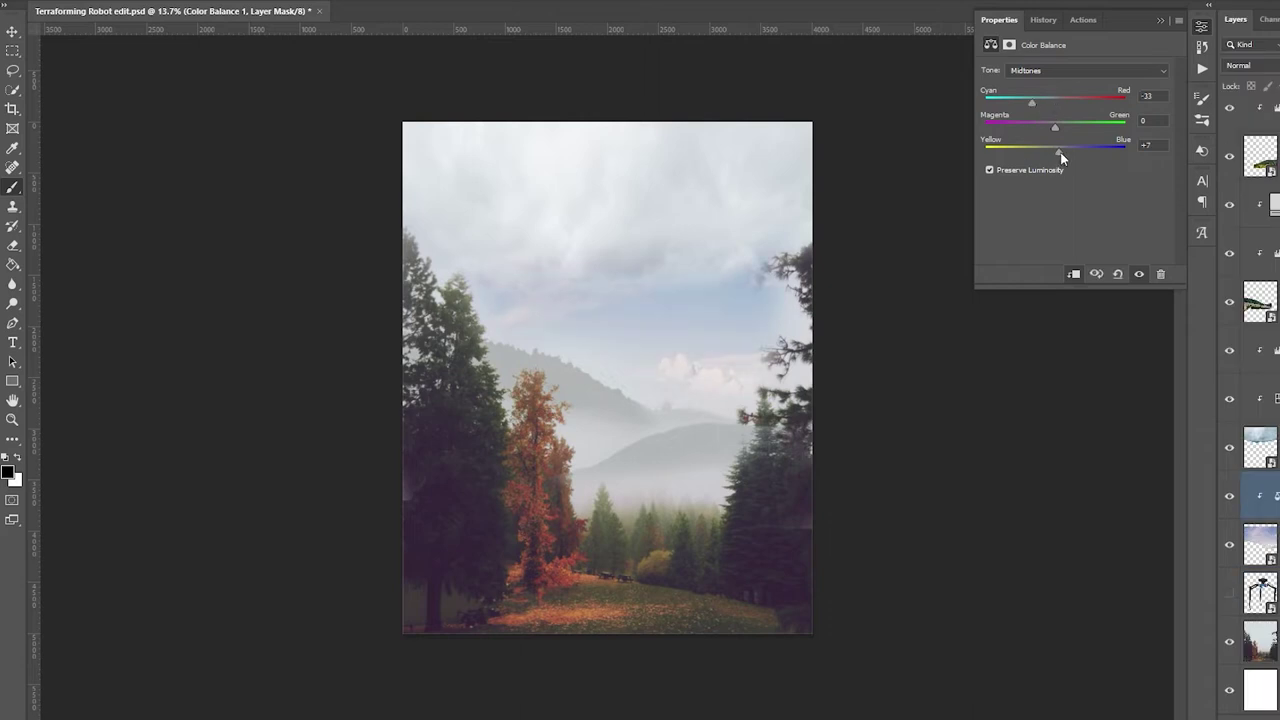
key("ctrl+u")
left_click_drag(1075, 185, 1038, 160)
key("alt+bracketleft")
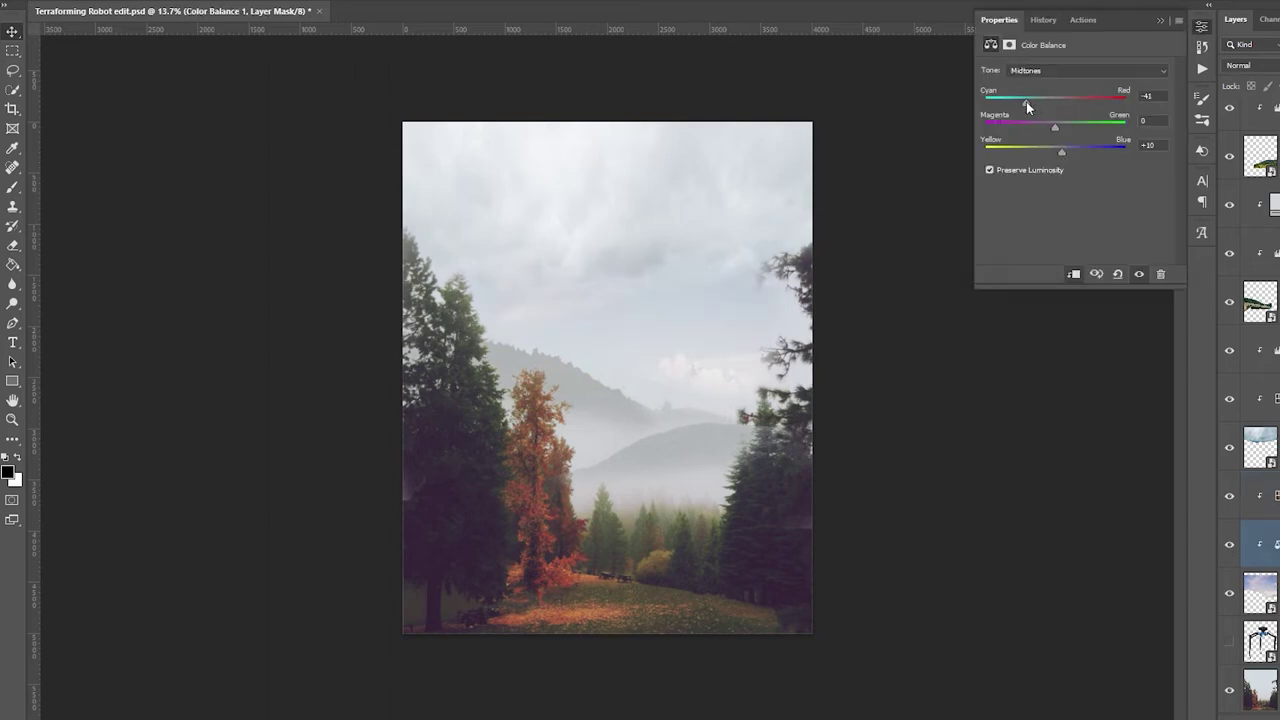
key("alt+bracketright")
left_click(1173, 22)
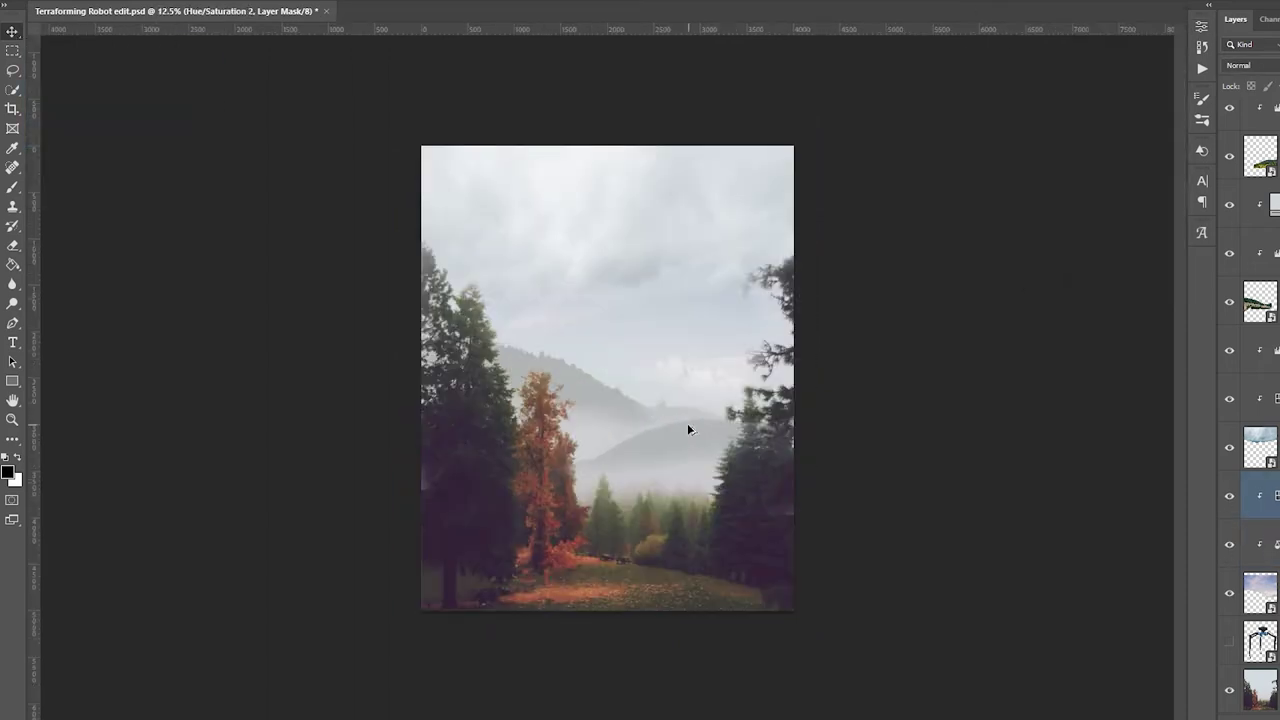
Step: Show the robot layer and bring it above all the background layers
scroll(687, 423, "up", 3)
left_click(492, 441, "ctrl")
scroll(492, 441, "down", 3)
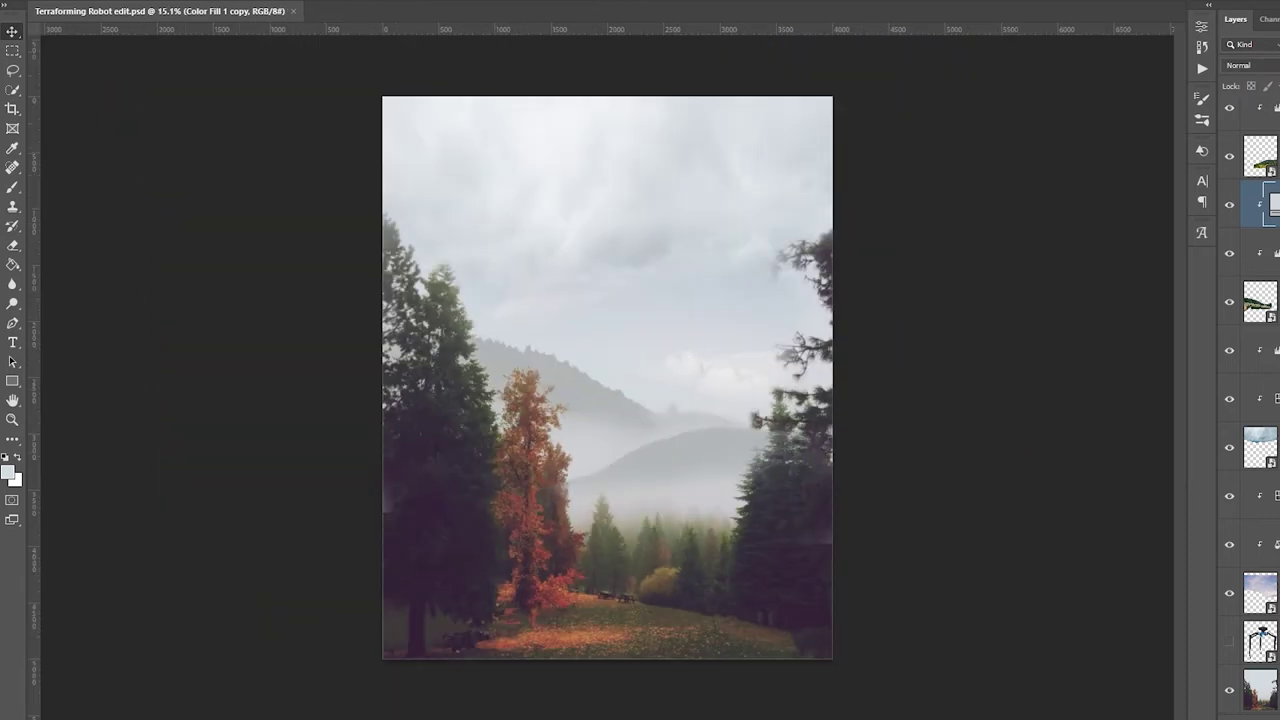
key("ctrl+t")
left_click_drag(831, 171, 829, 126)
left_click(12, 35)
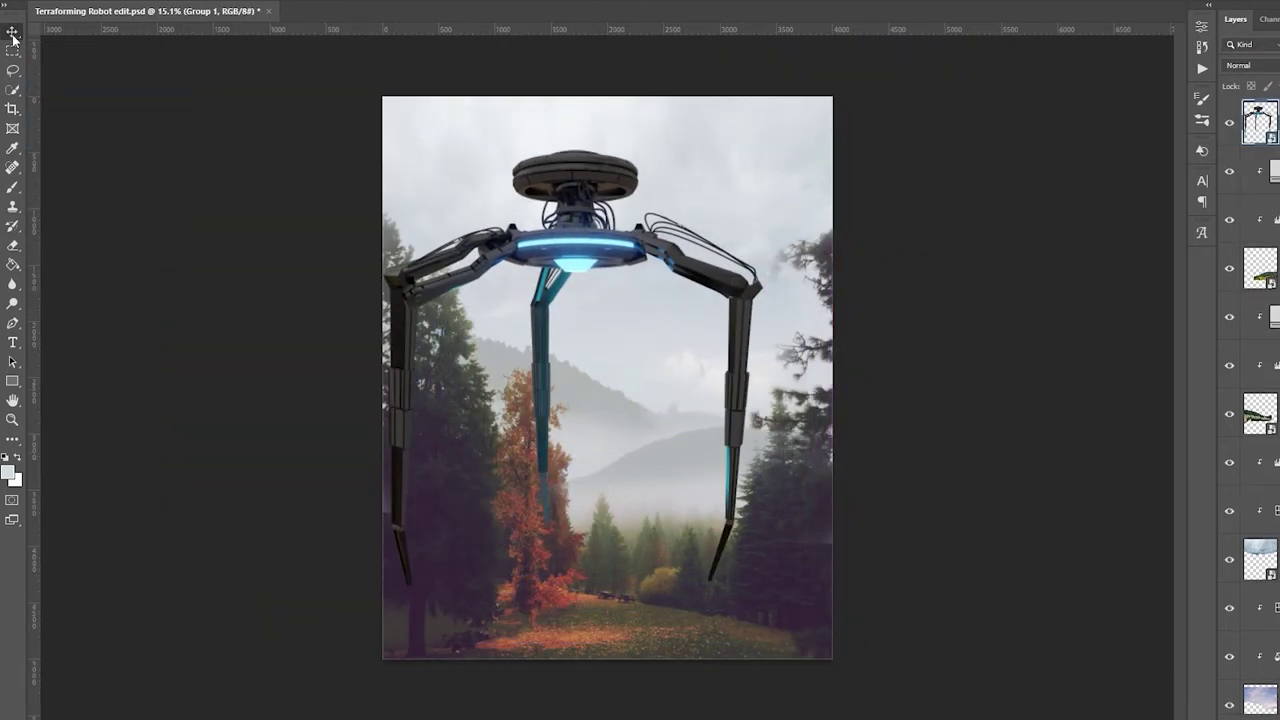
Step: Hide the robot and paint out the hard seam over the right-hand evergreens on the nearer hill's layer mask
key("alt+bracketleft")
left_click(1229, 122)
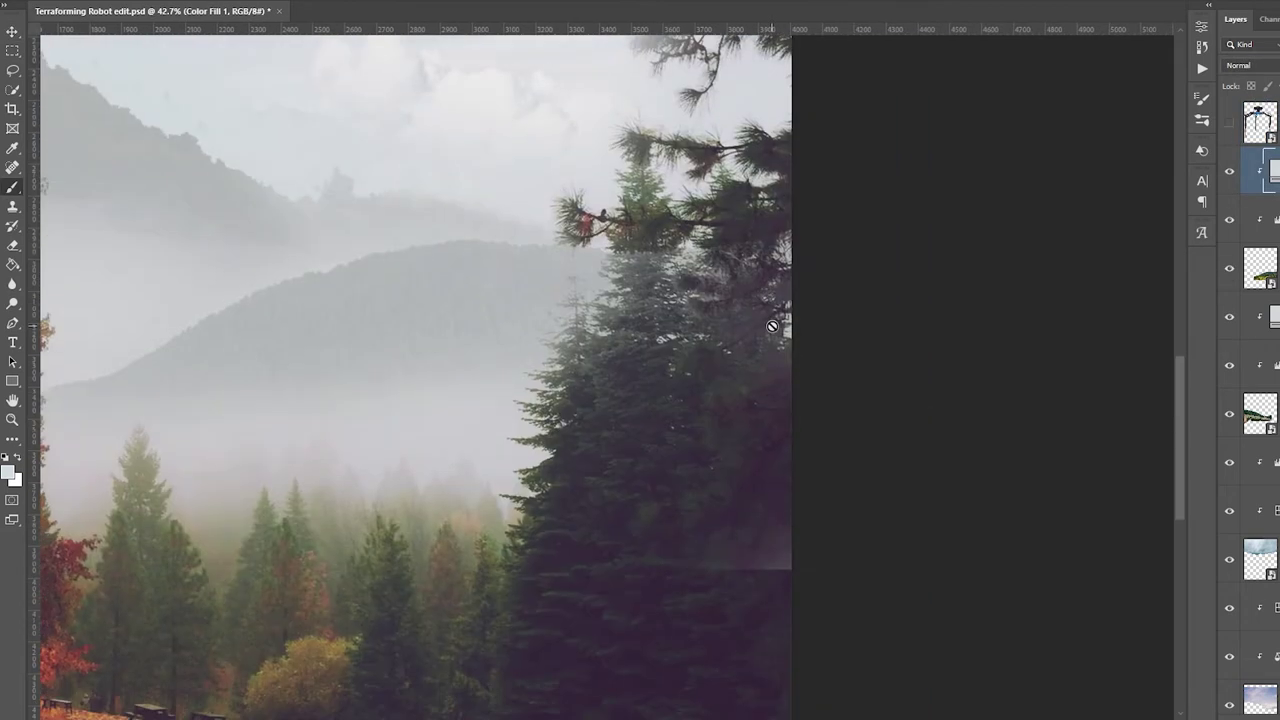
left_click_drag(720, 550, 690, 548)
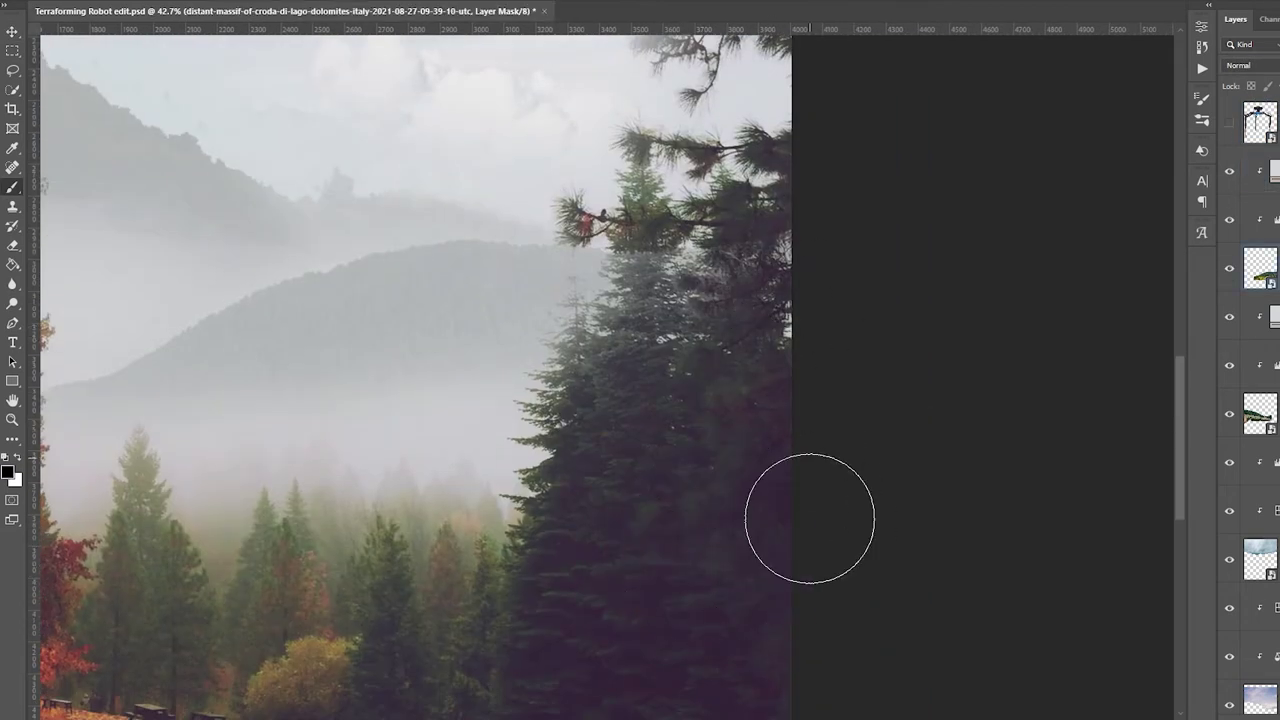
key("ctrl+0")
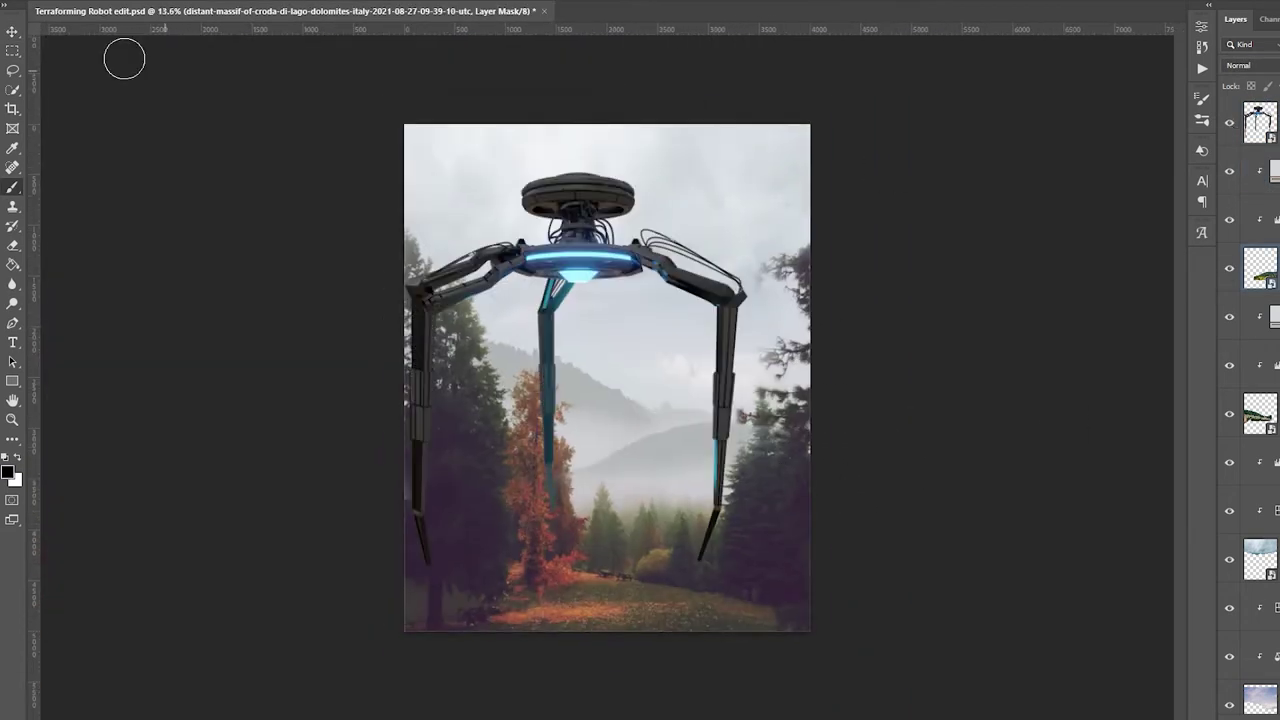
Step: Move the robot to the right, enlarge it so its right leg reaches the canvas edge, and save the document
key("v")
left_click_drag(614, 337, 634, 272)
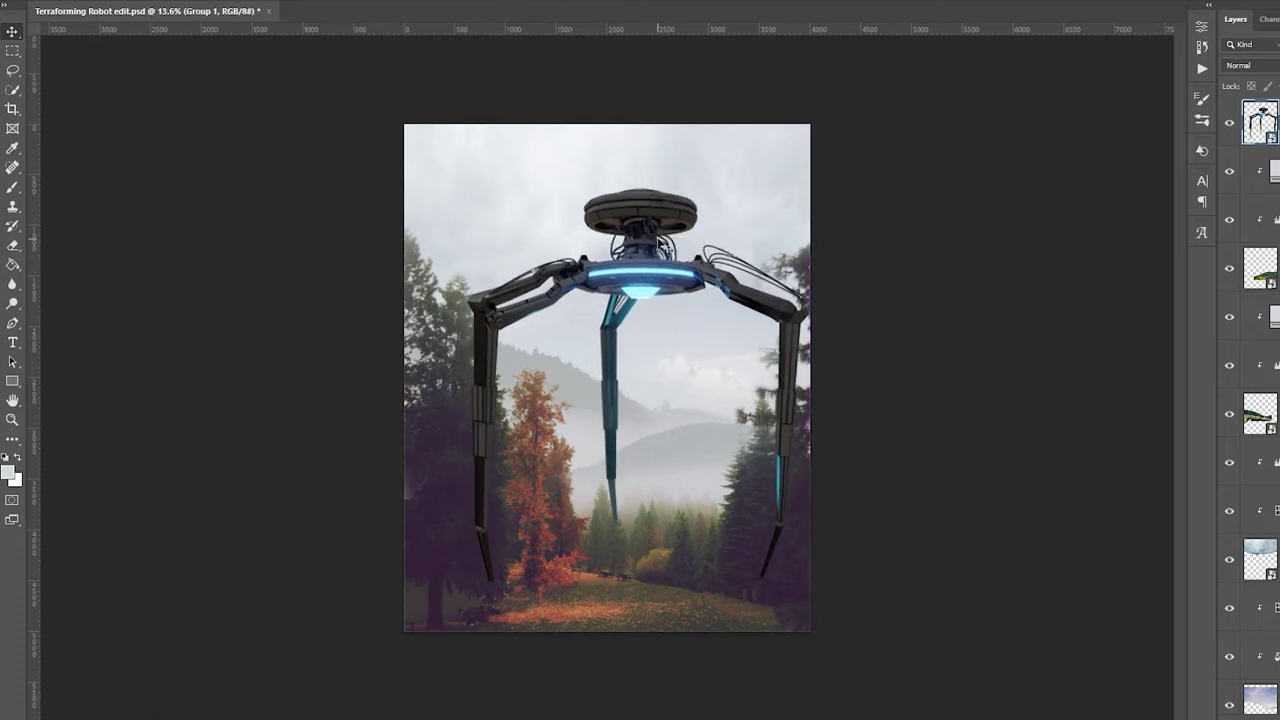
key("ctrl+t")
key("Return")
key("ctrl+s")
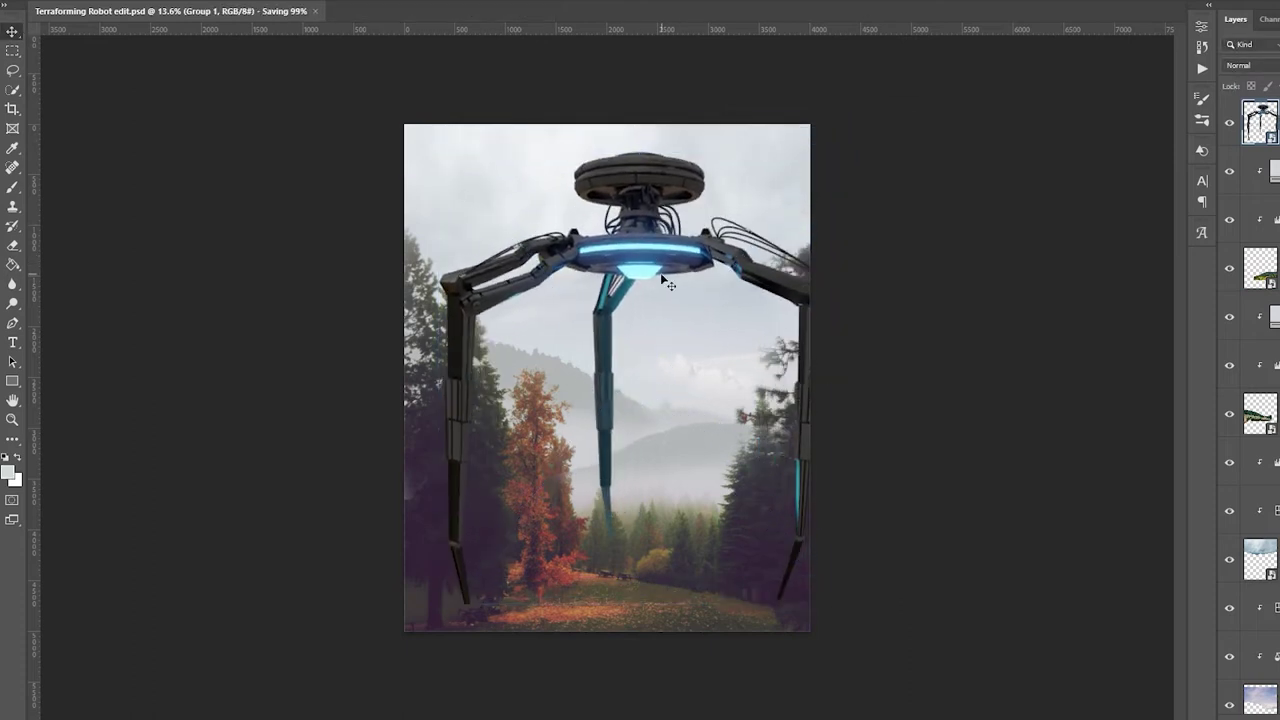
Step: Add a layer mask to the robot and fade the lower end of its rear leg into the fog
scroll(700, 310, "up", 8)
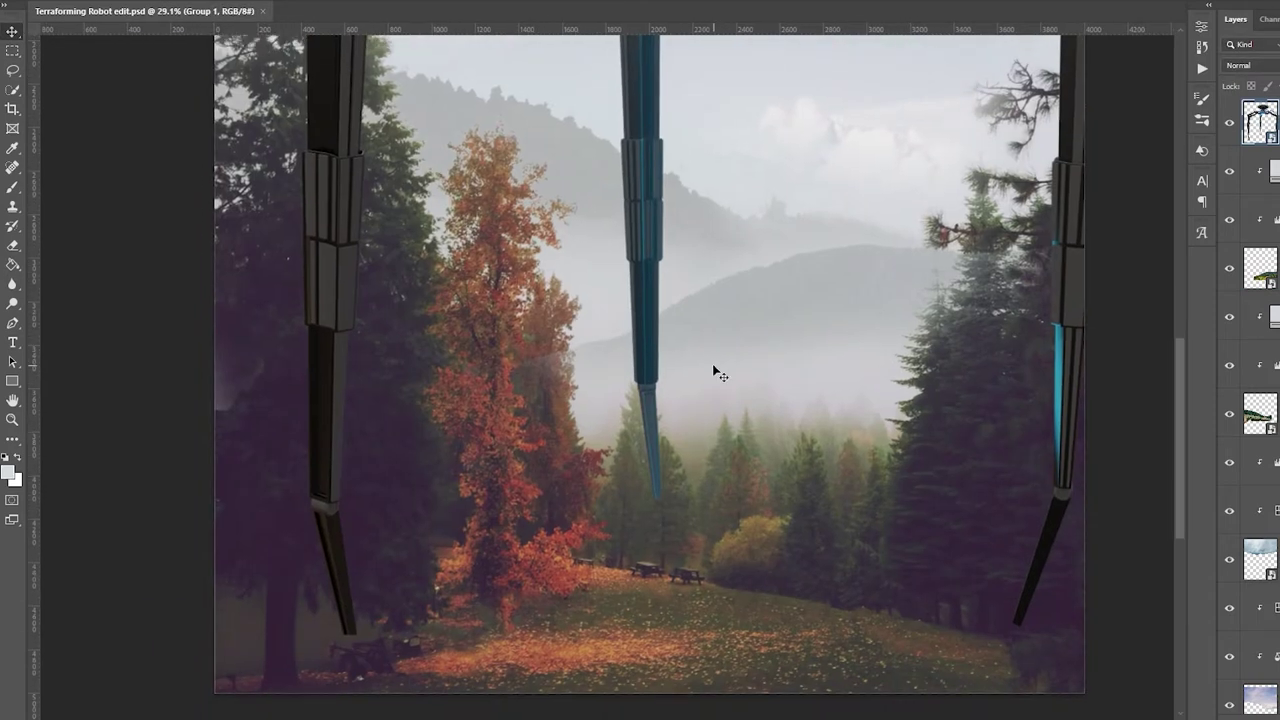
scroll(716, 373, "down", 6)
key("d")
key("b")
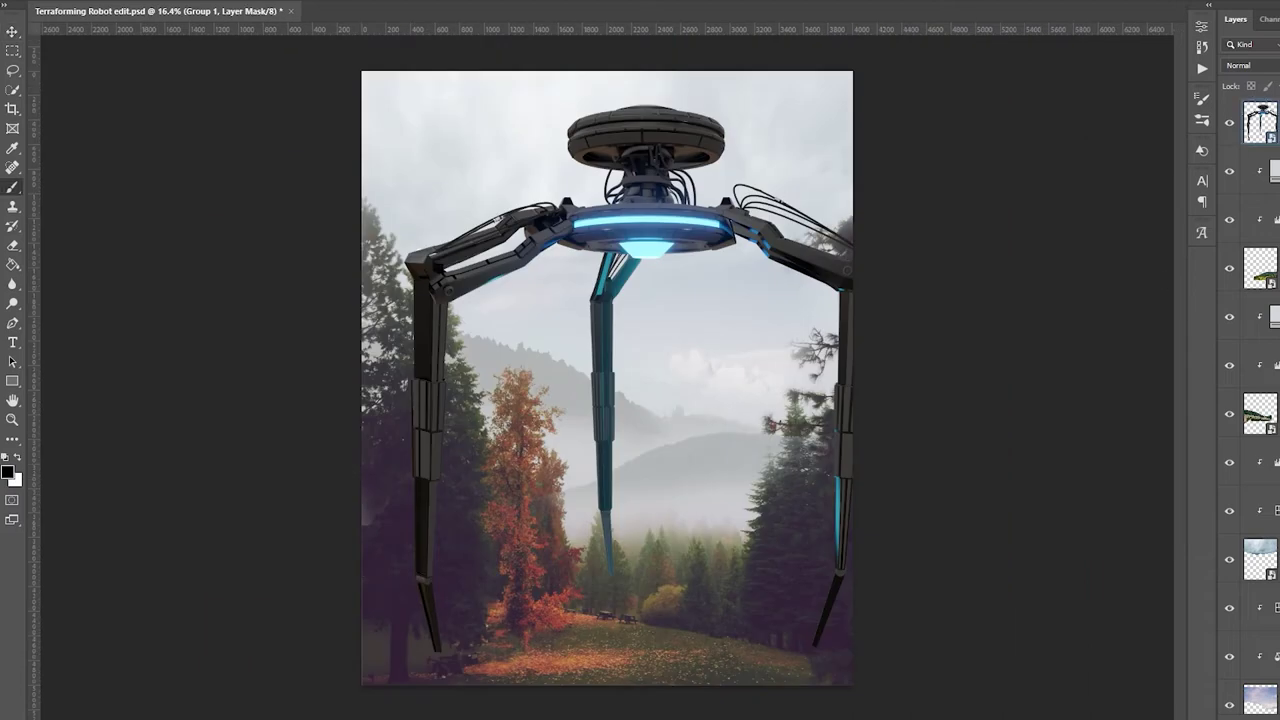
left_click(614, 537)
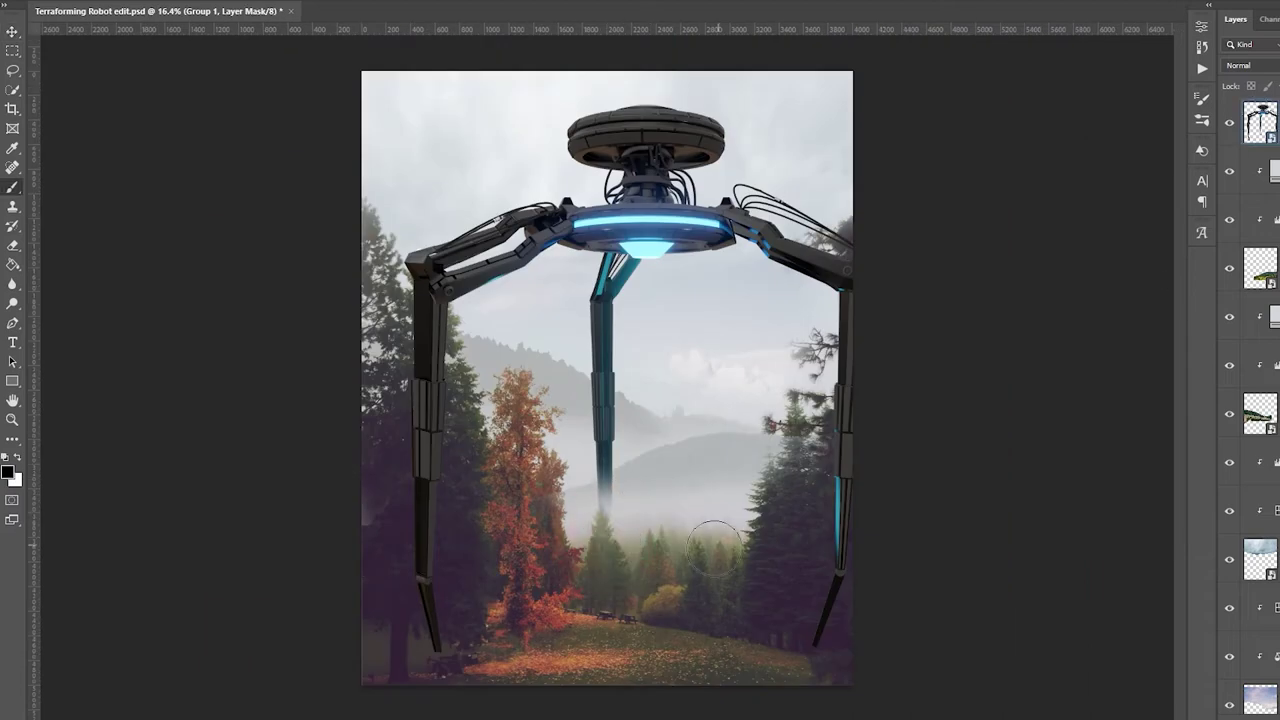
Step: Select the right-hand evergreens on the forest layer, refine their edges, and mask the robot's right leg behind them
scroll(883, 378, "down", 2)
left_click_drag(784, 582, 803, 410)
left_click(12, 88)
left_click(1255, 560)
mouse_move(770, 480)
left_mouse_down()
mouse_move(800, 470)
mouse_move(766, 384)
mouse_move(766, 445)
left_mouse_up()
key("ctrl+alt+r")
key("Return")
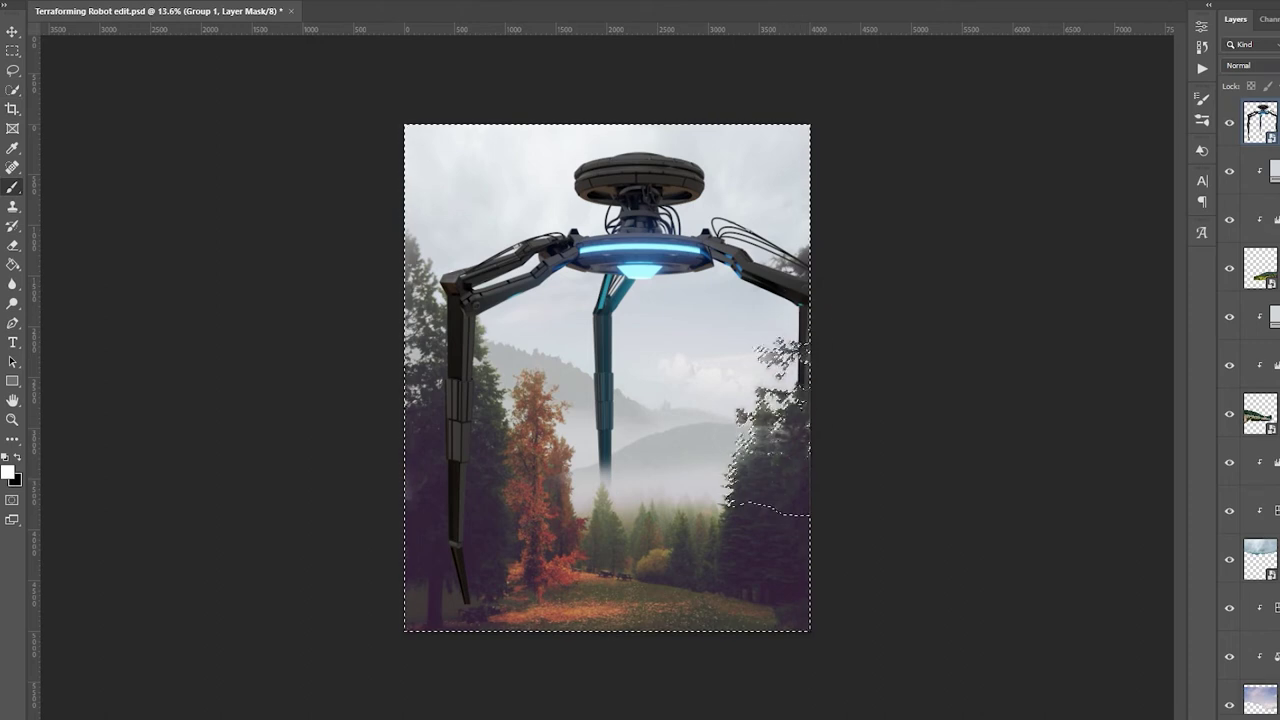
Step: Hide the robot, extend the tree selection to the upper pine branches, and refine it with Select and Mask
key("ctrl+2")
key("ctrl+comma")
key("w")
key("ctrl+d")
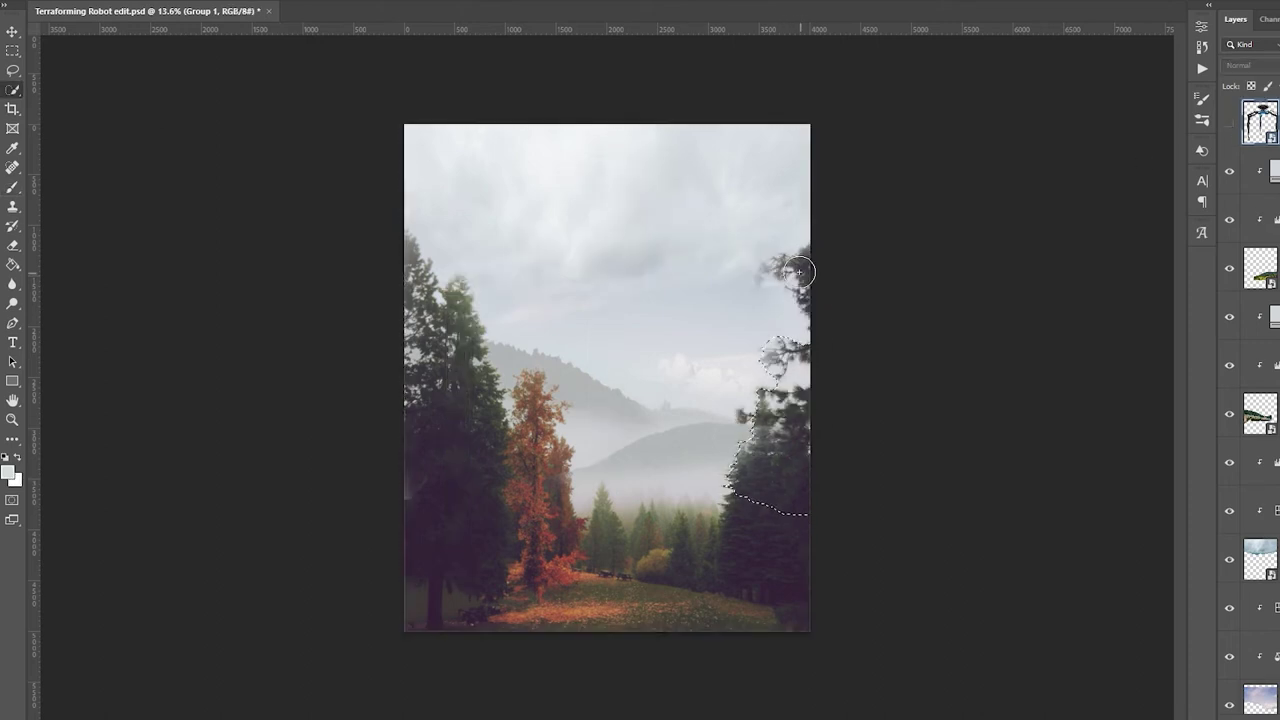
key("alt+[")
key("ctrl+alt+r")
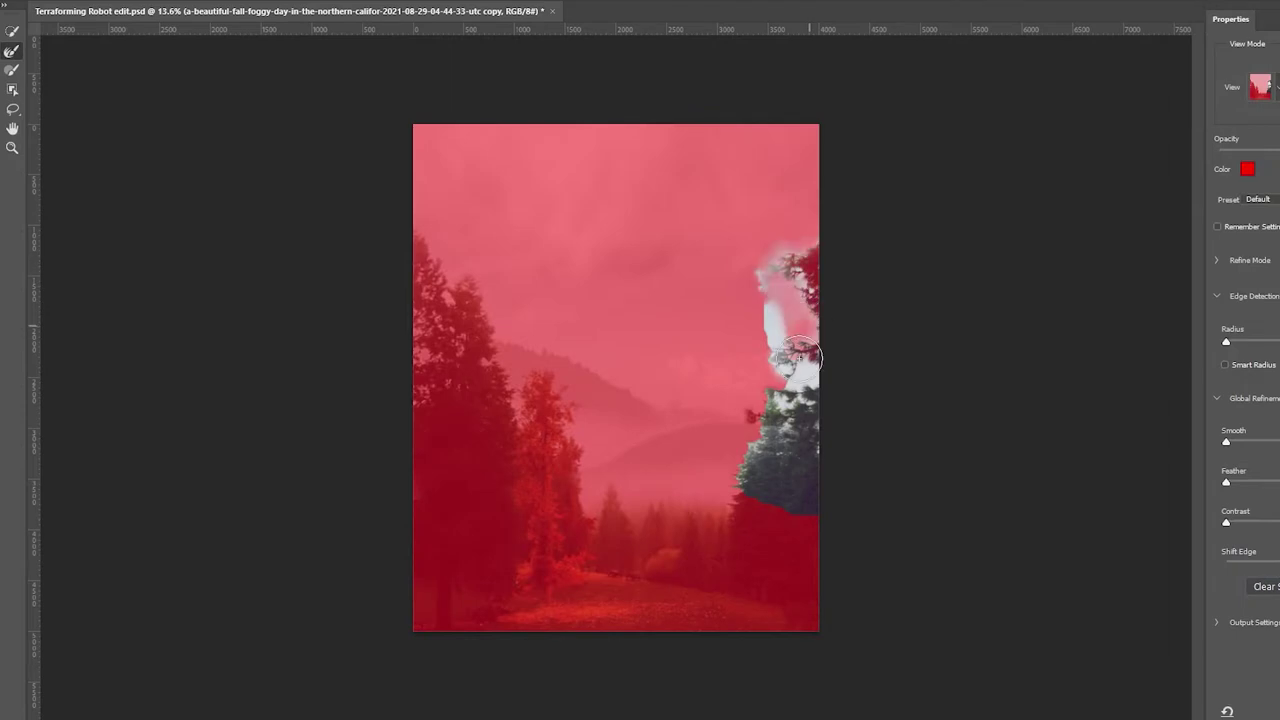
key("Return")
Step: Mask the robot's right arm and leg behind the selected pine branches with the Brush tool and deselect
key("alt+]")
key("ctrl+comma")
key("ctrl+backslash")
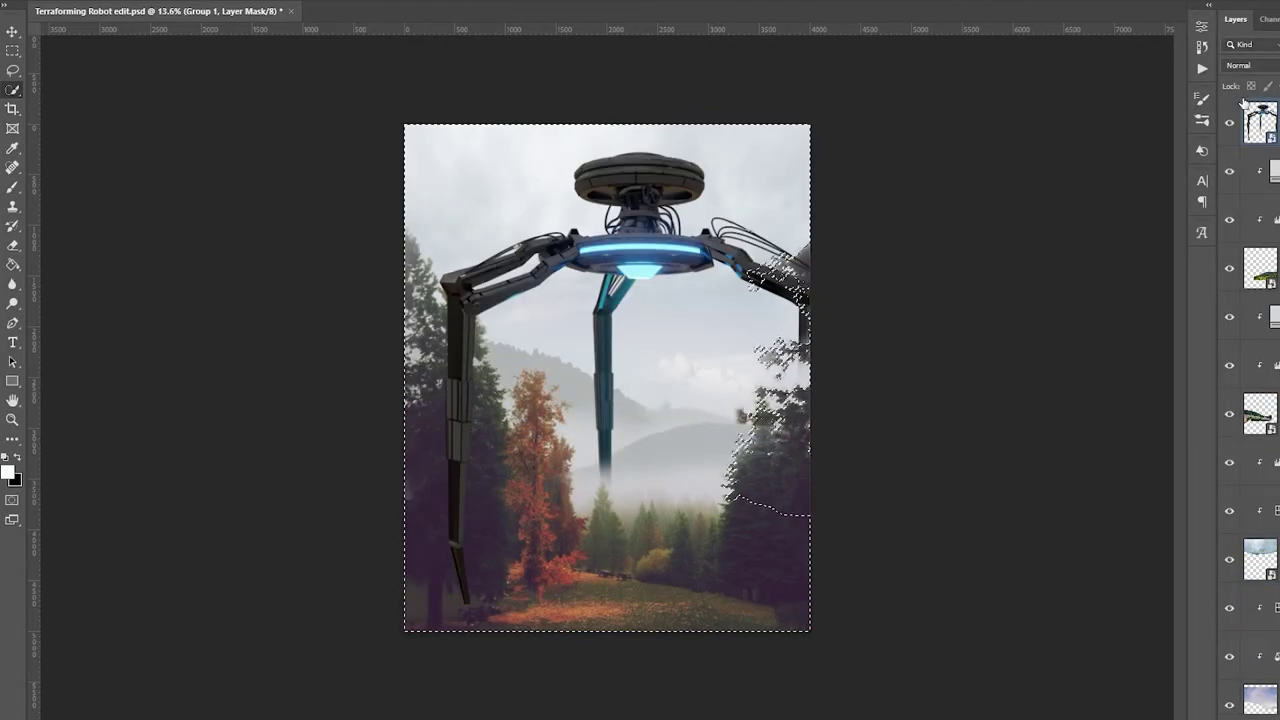
scroll(810, 332, "up", 4)
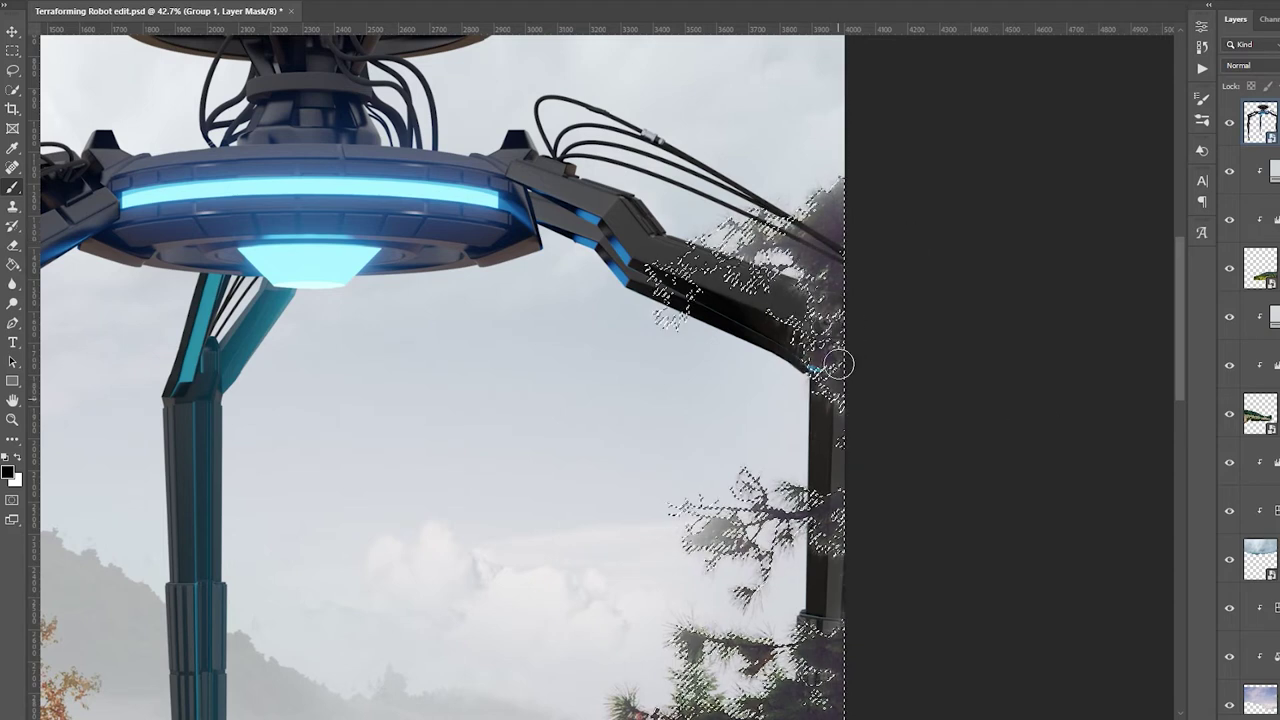
key("ctrl+d")
key("ctrl+0")
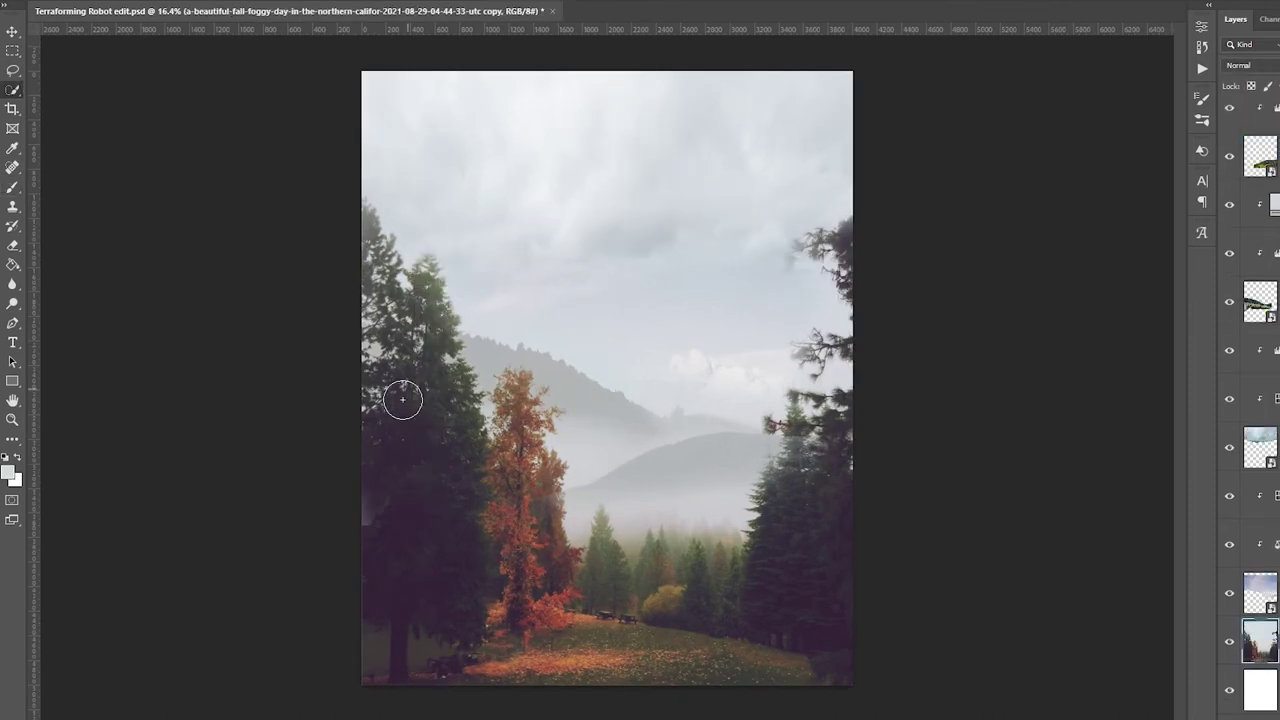
Step: Select the tall left-hand evergreens on the forest layer and refine their needle edges with Select and Mask
mouse_move(400, 394)
left_mouse_down()
mouse_move(520, 500)
mouse_move(523, 640)
left_mouse_up()
key("ctrl+alt+r")
left_click_drag(388, 234, 385, 320)
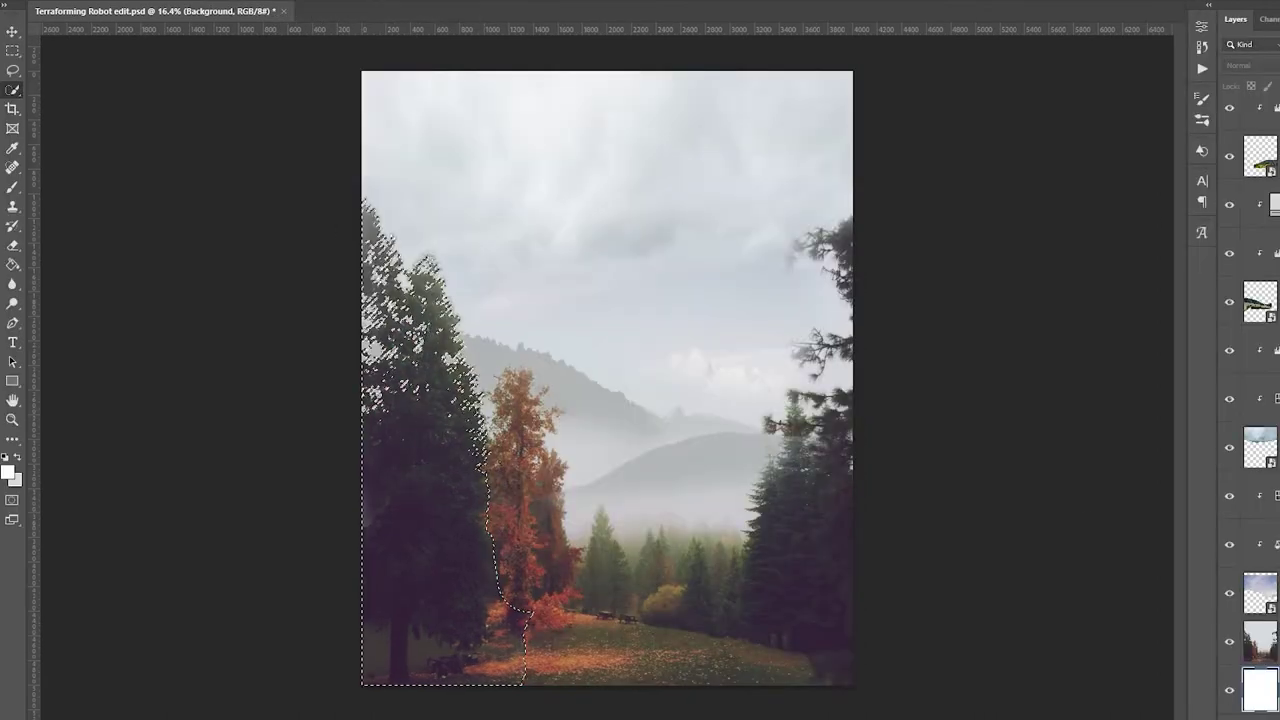
key("Return")
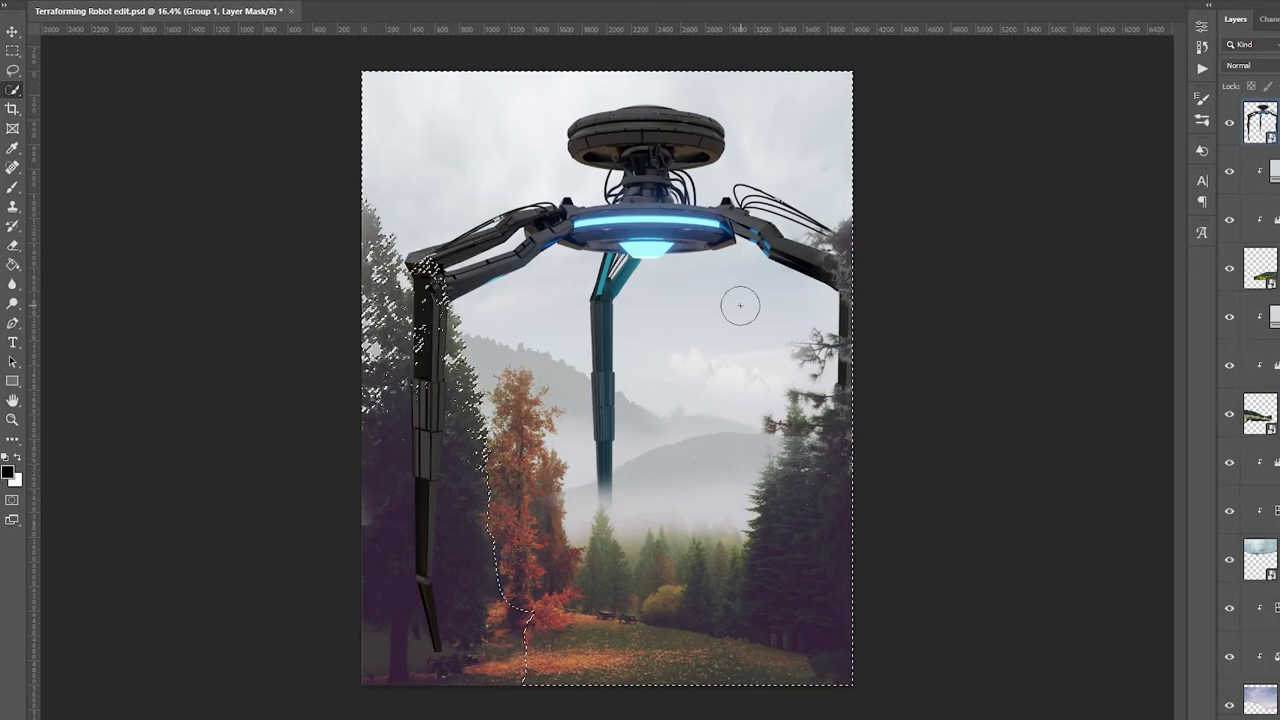
Step: Invert the tree selection, mask the robot's left leg behind the tall left-hand evergreens with the Brush tool, and deselect
key("ctrl+shift+i")
key("b")
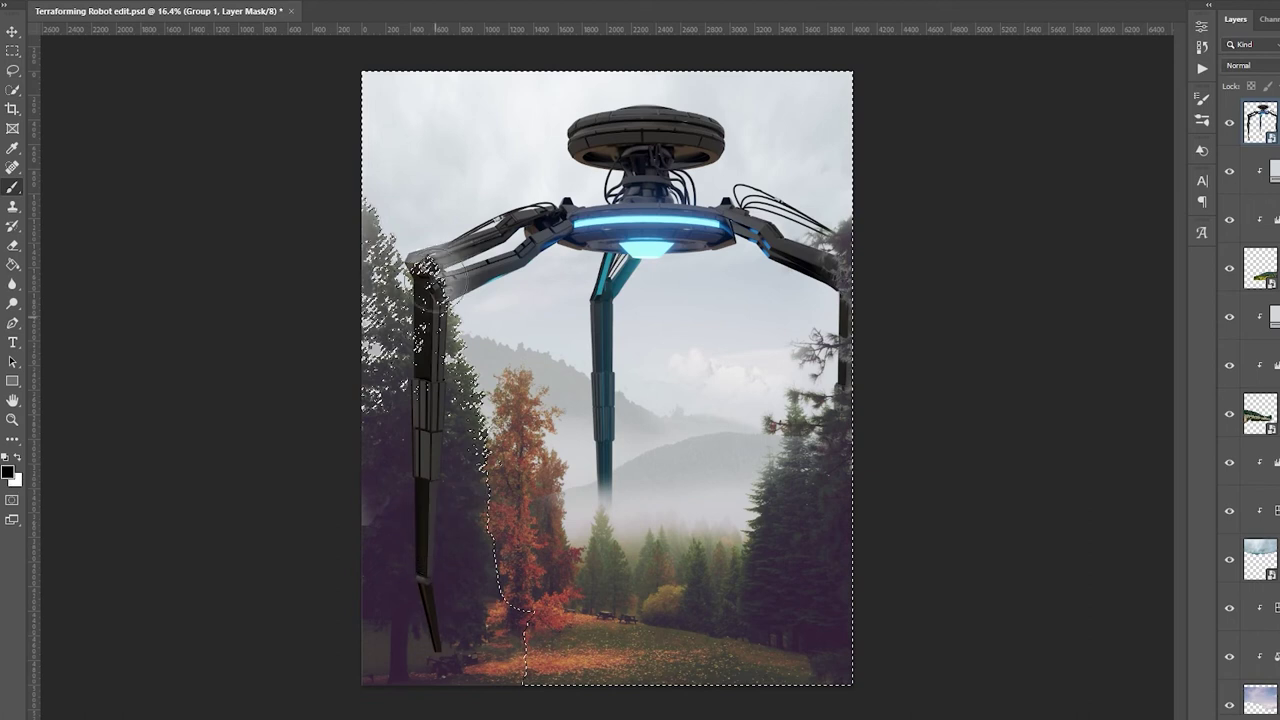
left_click_drag(430, 640, 422, 255)
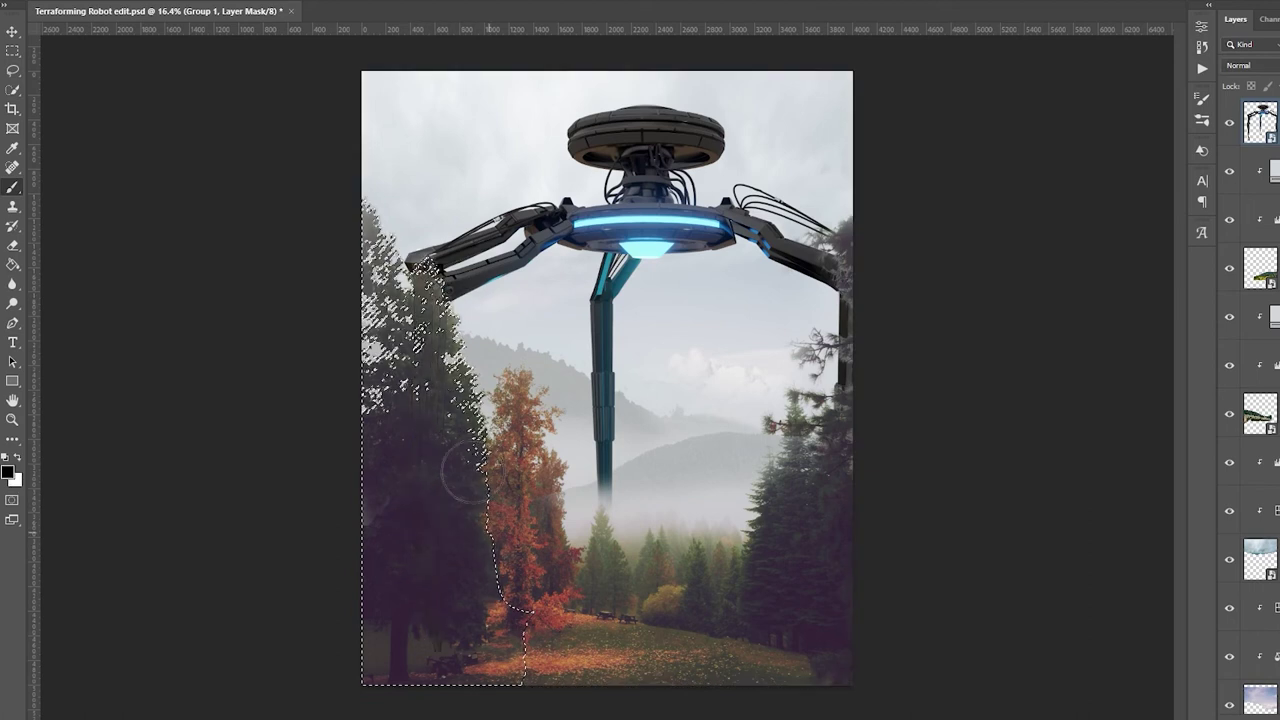
key("ctrl+d")
scroll(723, 434, "down", 2)
scroll(617, 278, "up", 2)
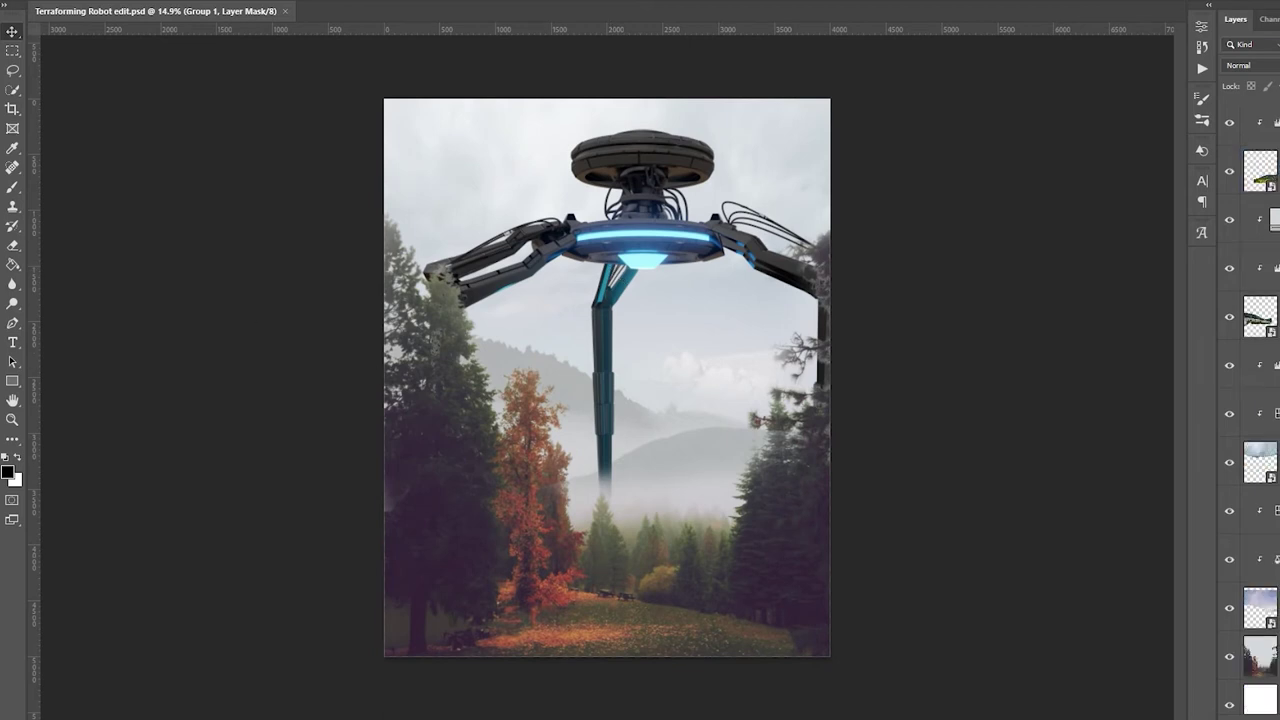
Step: Fade the lower end of the robot's middle leg further into the fog on the group mask and save the file
left_click(1260, 559, "ctrl")
key("b")
key("ctrl+d")
scroll(620, 430, "up", 3)
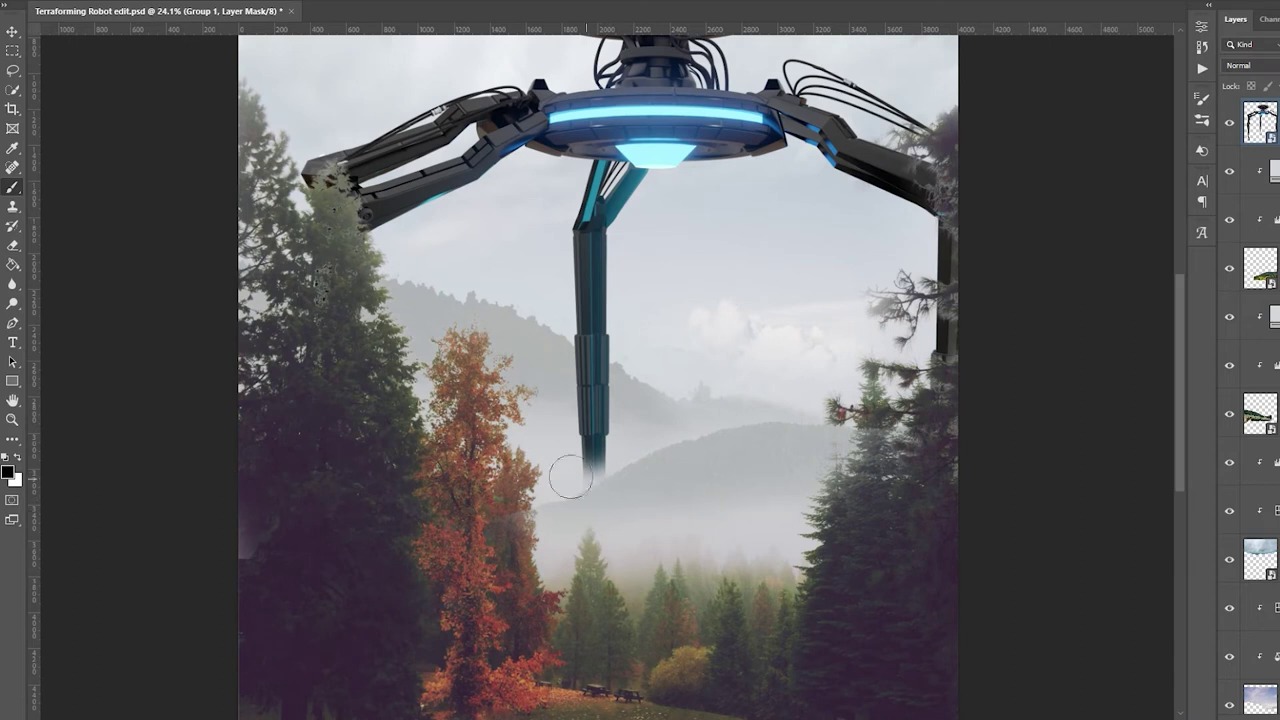
scroll(583, 548, "down", 3)
key("ctrl+s")
Step: Clip a Levels adjustment with output levels 111 to 196 and a Color Balance adjustment to the robot to match the haze
key("ctrl+alt+l")
left_click_drag(1003, 219, 1077, 221)
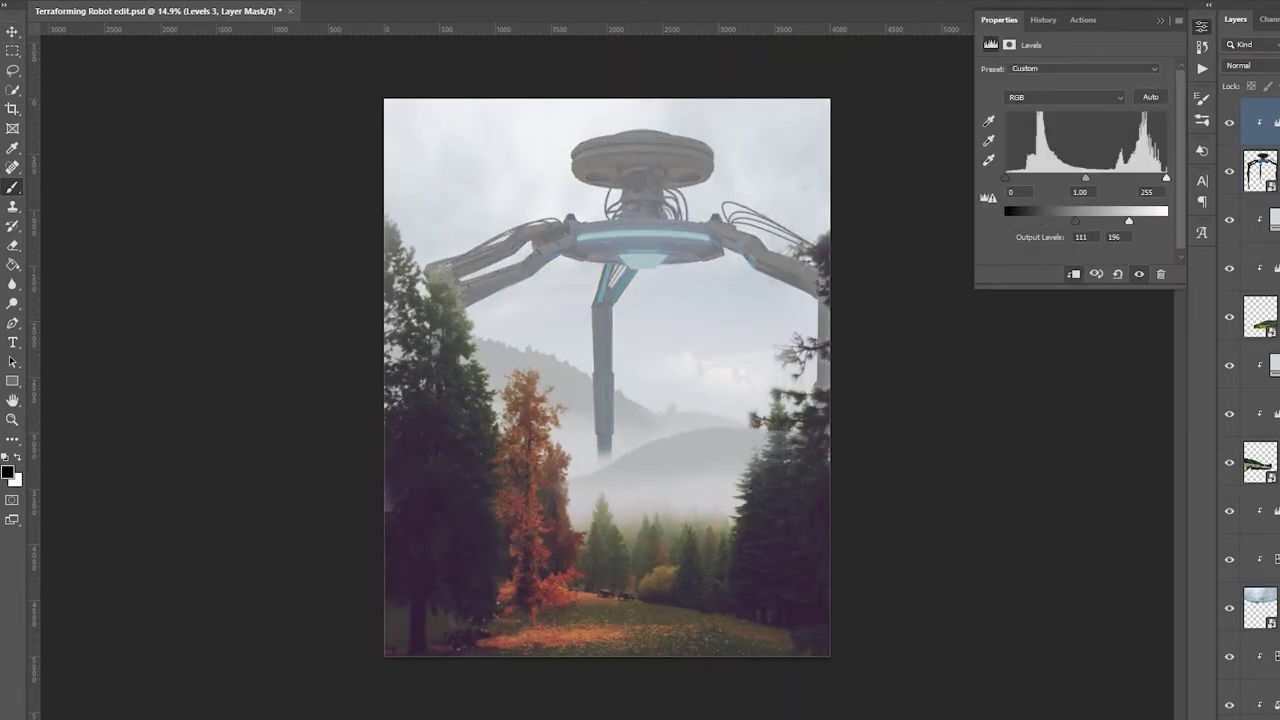
key("ctrl+alt+b")
left_click_drag(1055, 104, 1047, 104)
left_click(1160, 20)
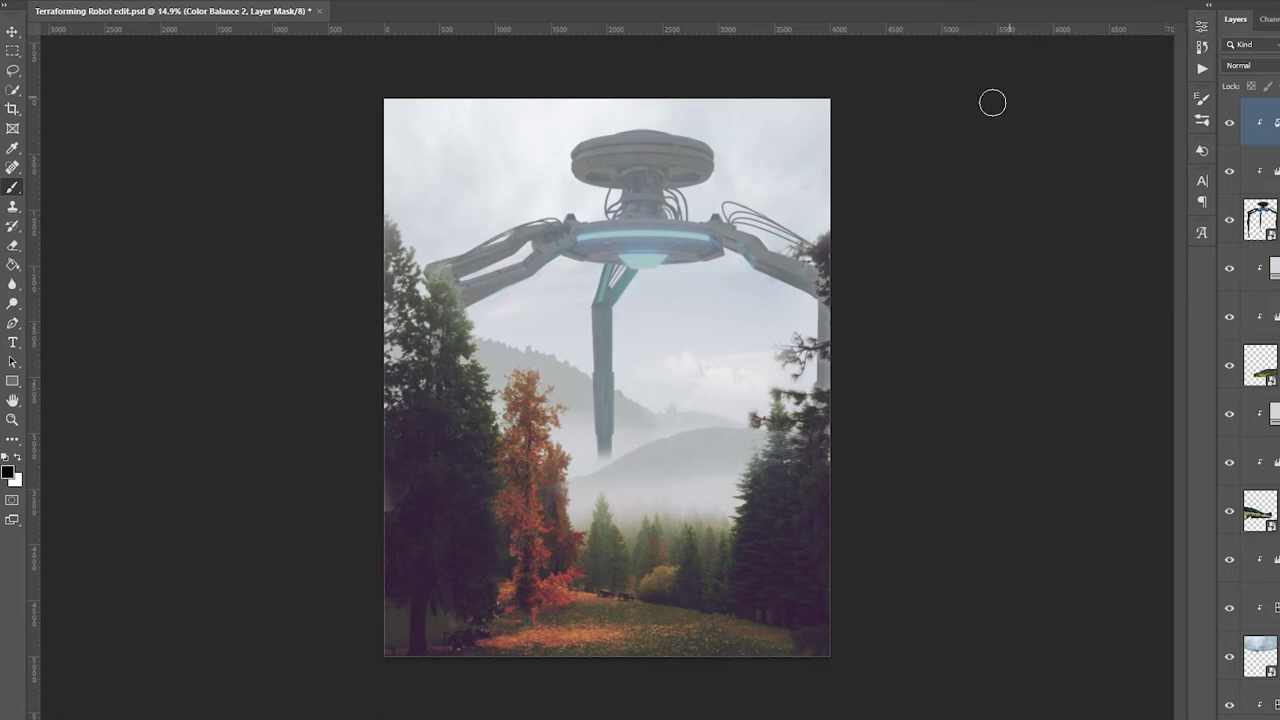
Step: Paint cloud-textured strokes on the robot's group mask to fade its upper disc into the sky, and save the file
key("alt+[")
key("alt+[")
right_click(670, 126)
scroll(941, 427, "down", 3)
key("Return")
mouse_move(705, 150)
left_mouse_down()
mouse_move(635, 155)
mouse_move(655, 140)
mouse_move(590, 170)
mouse_move(680, 190)
mouse_move(600, 200)
left_mouse_up()
scroll(703, 194, "down", 2)
scroll(730, 215, "up", 1)
right_click(630, 190)
key("Return")
key("ctrl+s")
Step: Brush on the Levels adjustment's mask to bring darker contrast back into the robot's arms and body
key("alt+]")
right_click(532, 377)
key("Return")
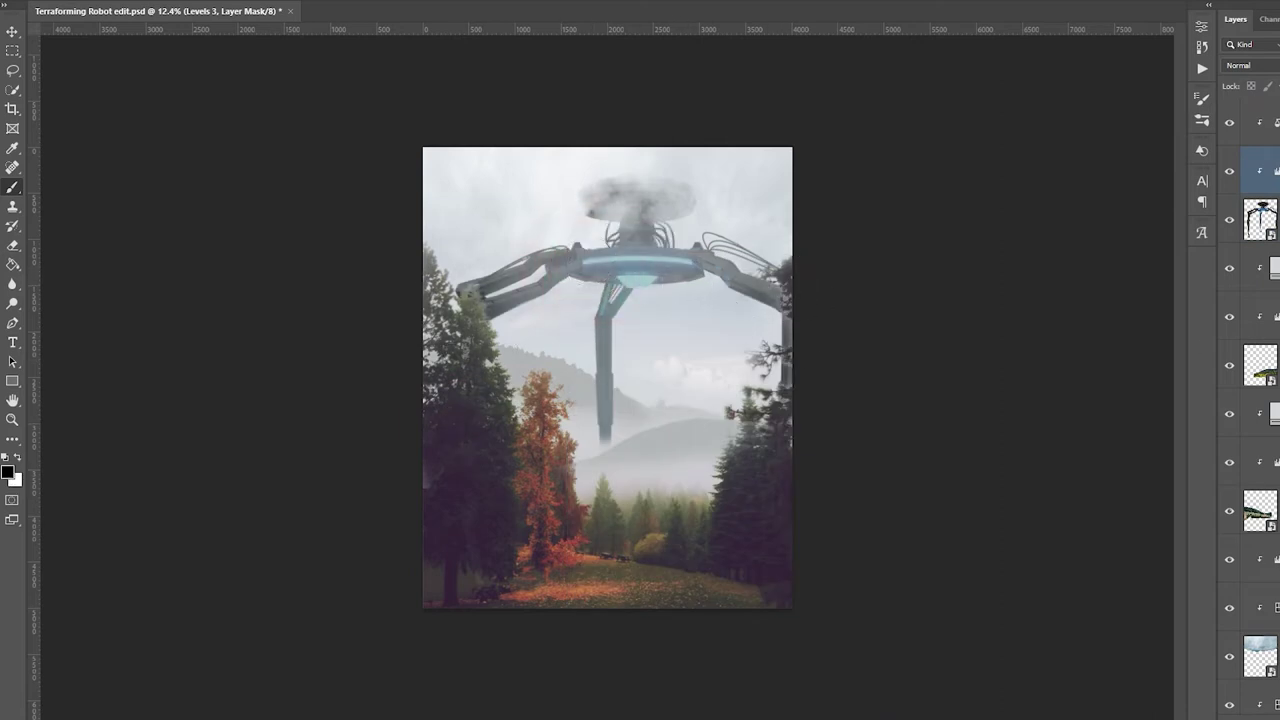
Step: Add a copy of the fog Color Fill clipped above the robot and paint haze over its middle leg and arms
key("alt+]")
key("alt+]")
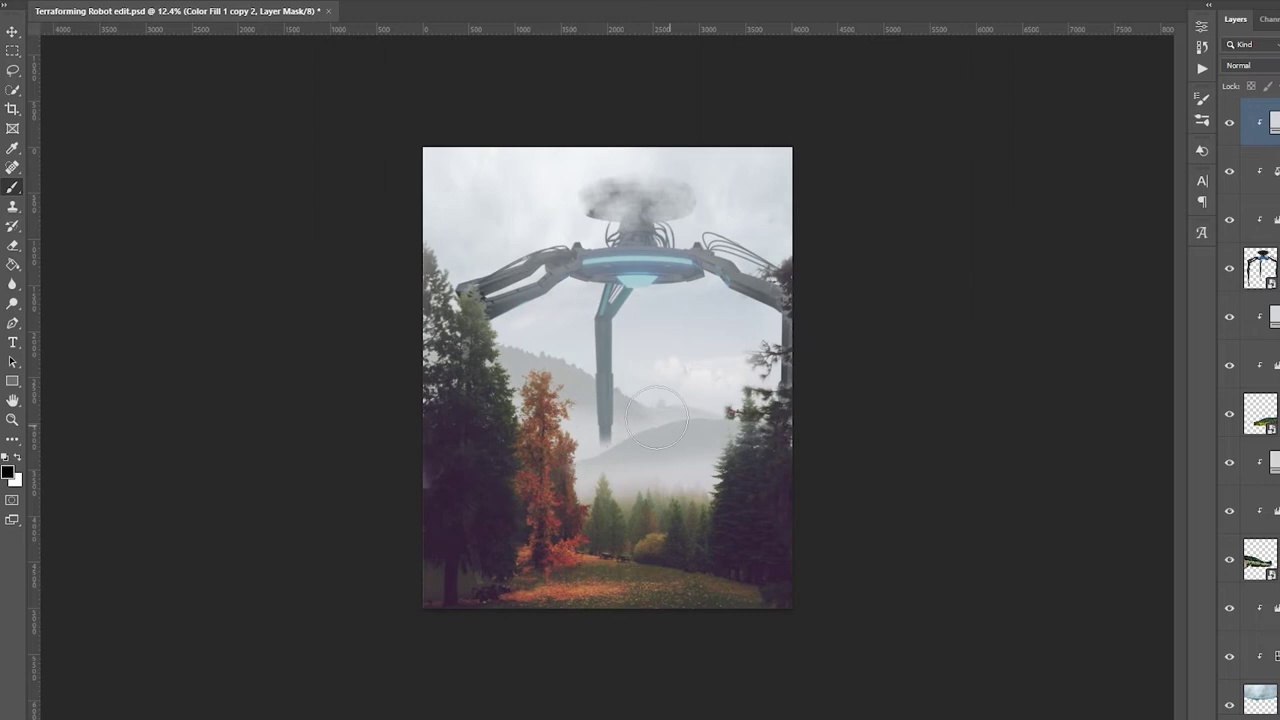
key("ctrl+z")
key("ctrl+shift+z")
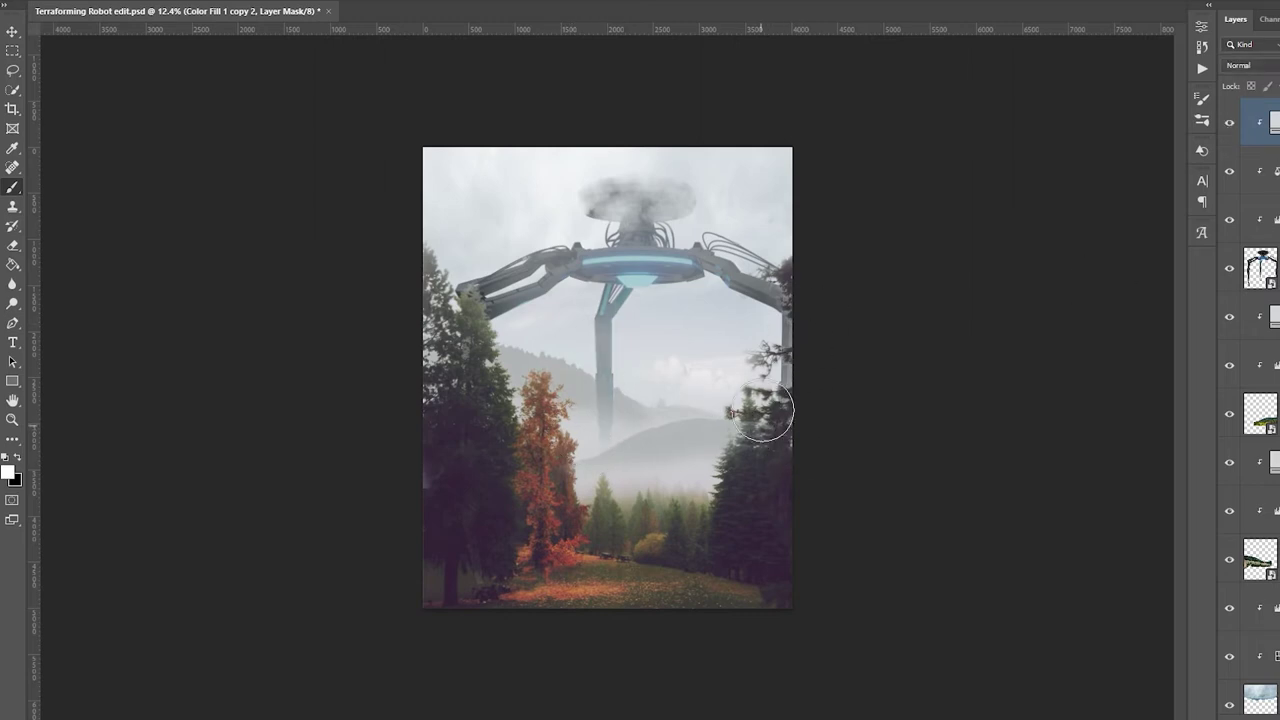
left_click_drag(470, 302, 463, 312)
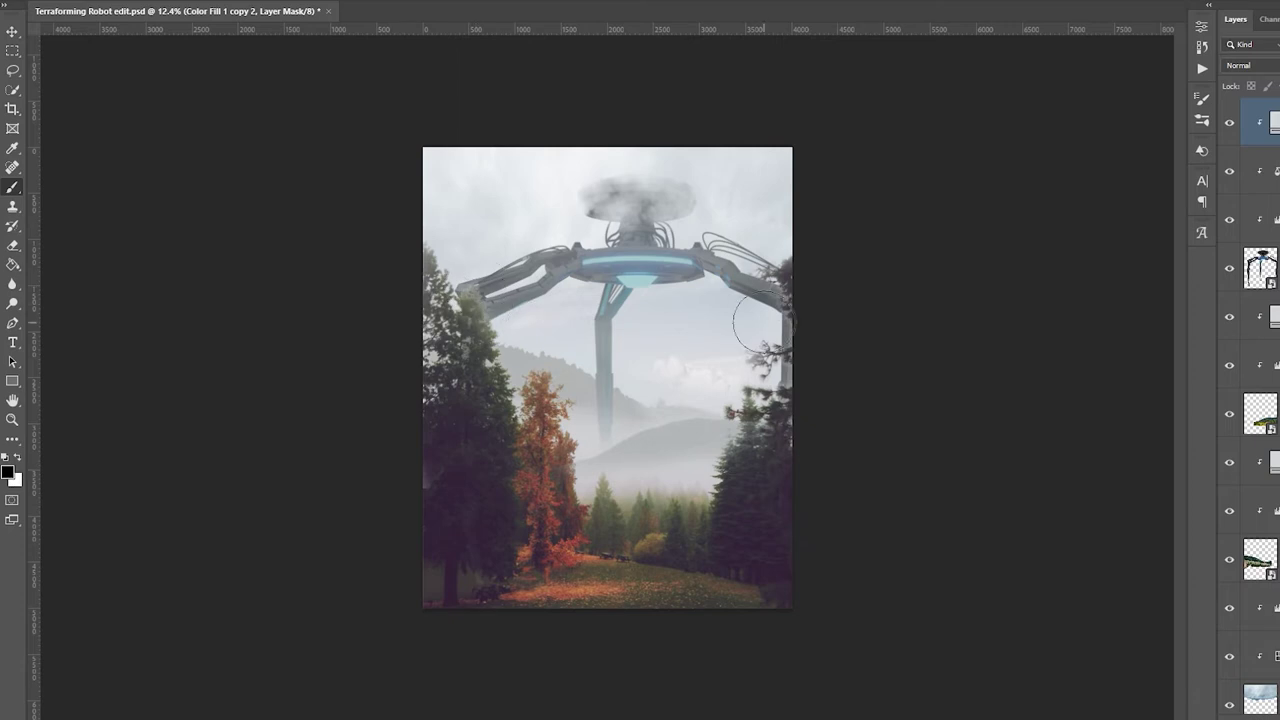
Step: Brighten the robot's disc lights with a clipped +1.67 Exposure adjustment and a painted cyan Color Fill set to Linear Dodge (Add)
key("F2")
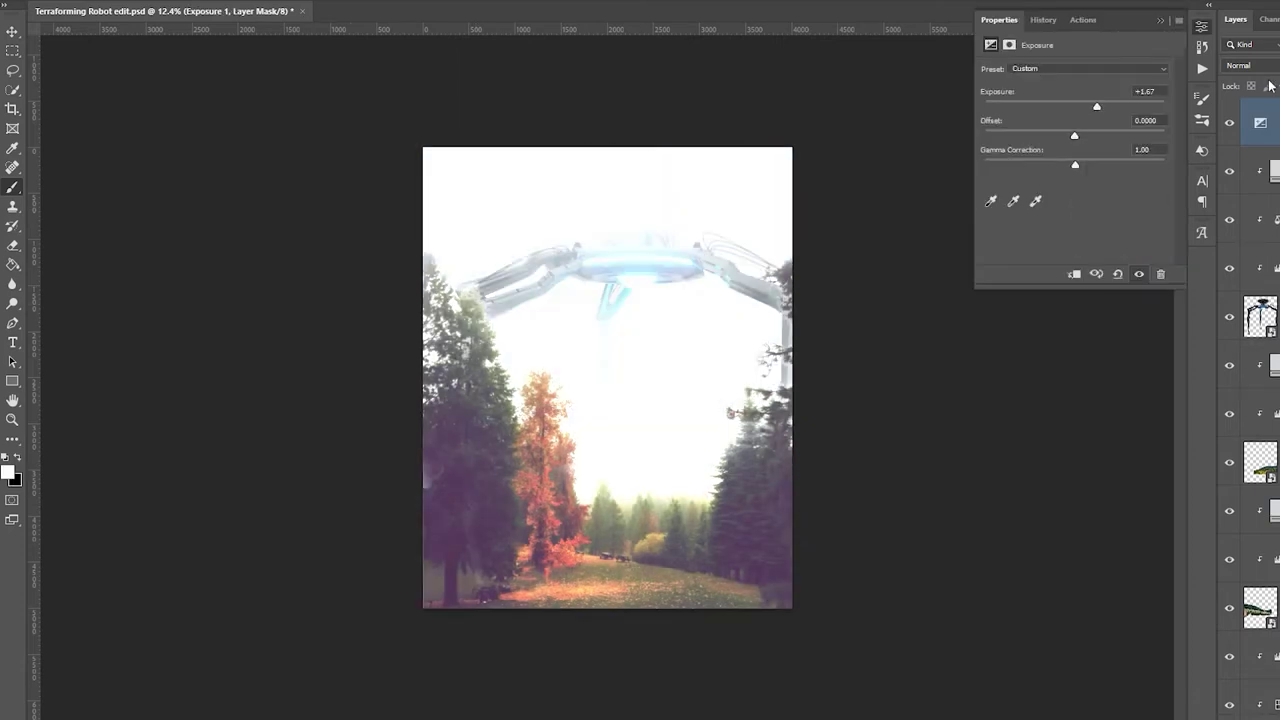
scroll(585, 263, "up", 4)
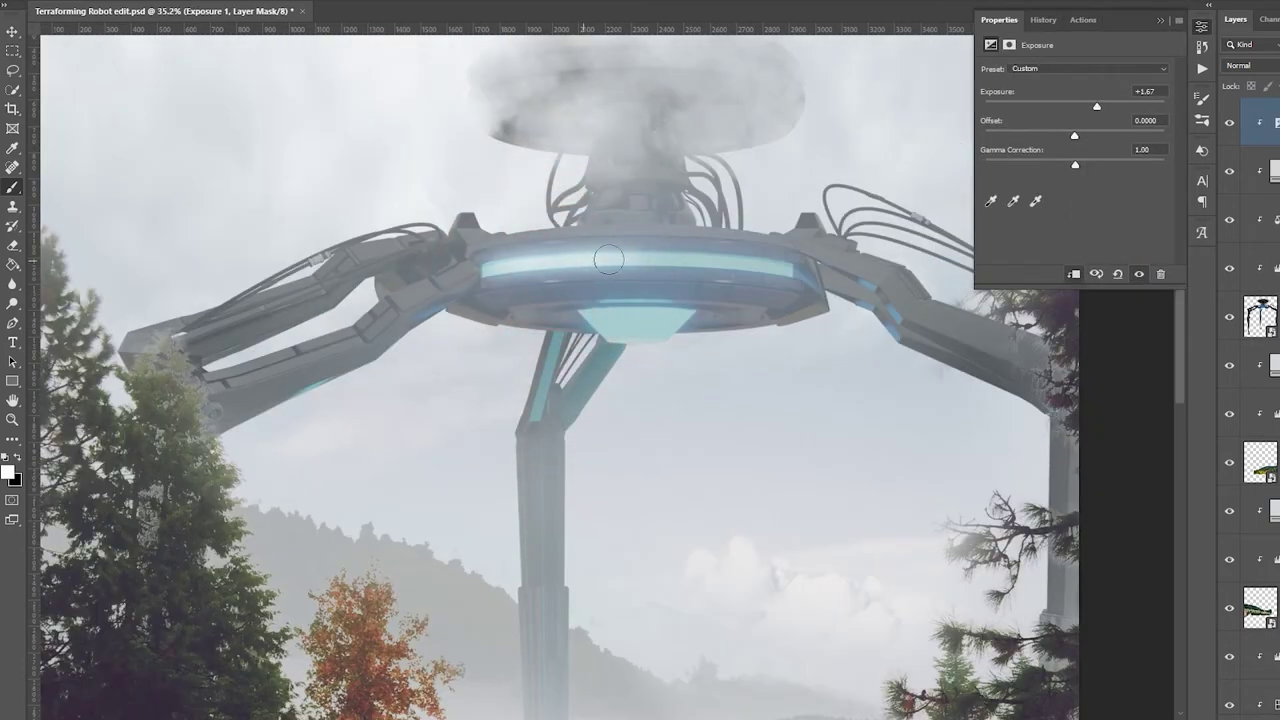
key("F3")
left_click(366, 157)
left_click(503, 97)
left_click(1250, 65)
left_click(1276, 213)
key("ctrl+i")
left_click_drag(480, 270, 785, 275)
scroll(655, 253, "down", 2)
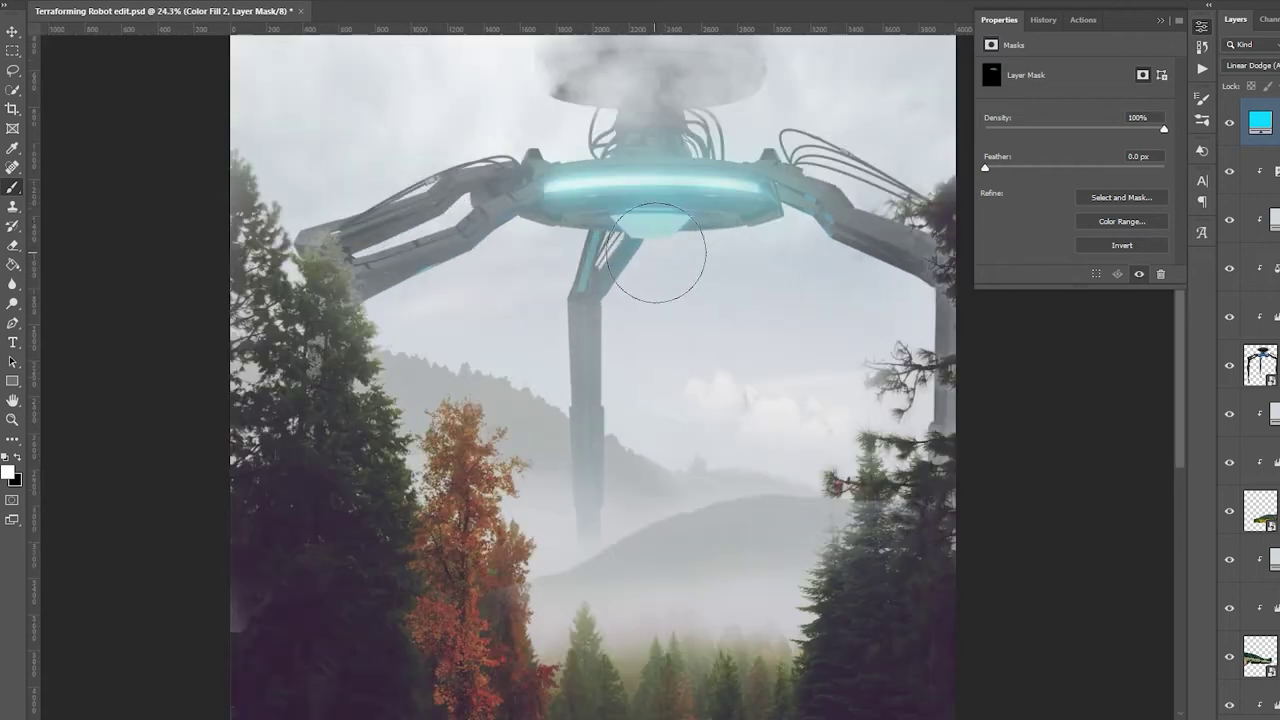
Step: Add a clipped, colorized Hue/Saturation adjustment in bright cyan with lightness +58 and invert its mask
key("F4")
left_click(1060, 204)
left_click_drag(987, 127, 1080, 126)
left_click_drag(1030, 155, 1163, 154)
left_click_drag(1074, 184, 1126, 184)
key("ctrl+i")
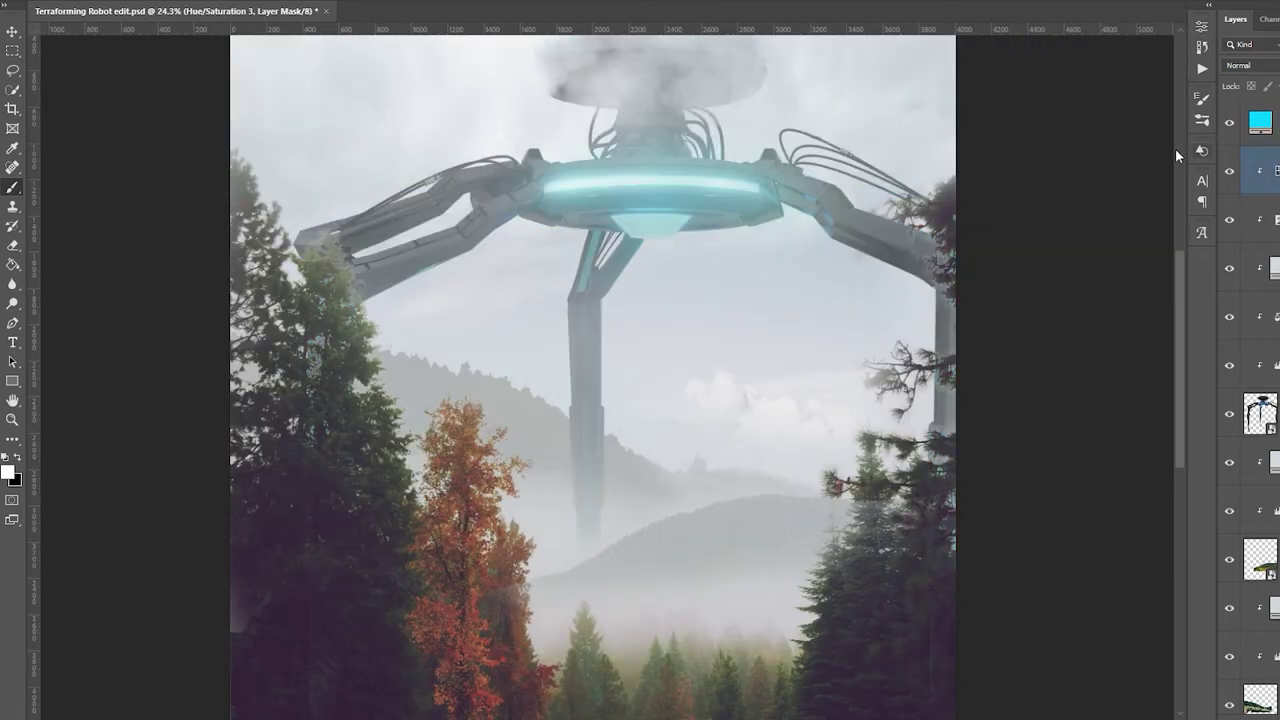
scroll(556, 278, "up", 5)
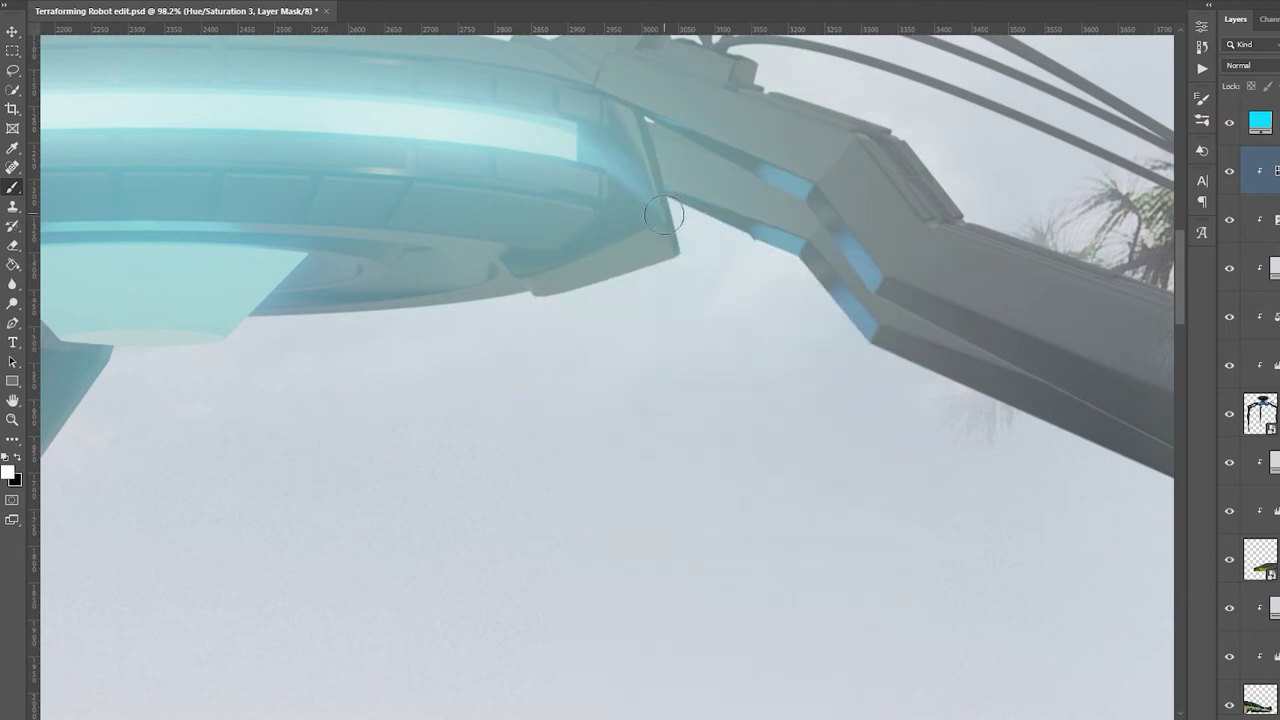
left_click(829, 263, "shift")
key("ctrl+z")
key("ctrl+z")
key("ctrl+z")
left_click_drag(775, 243, 834, 312)
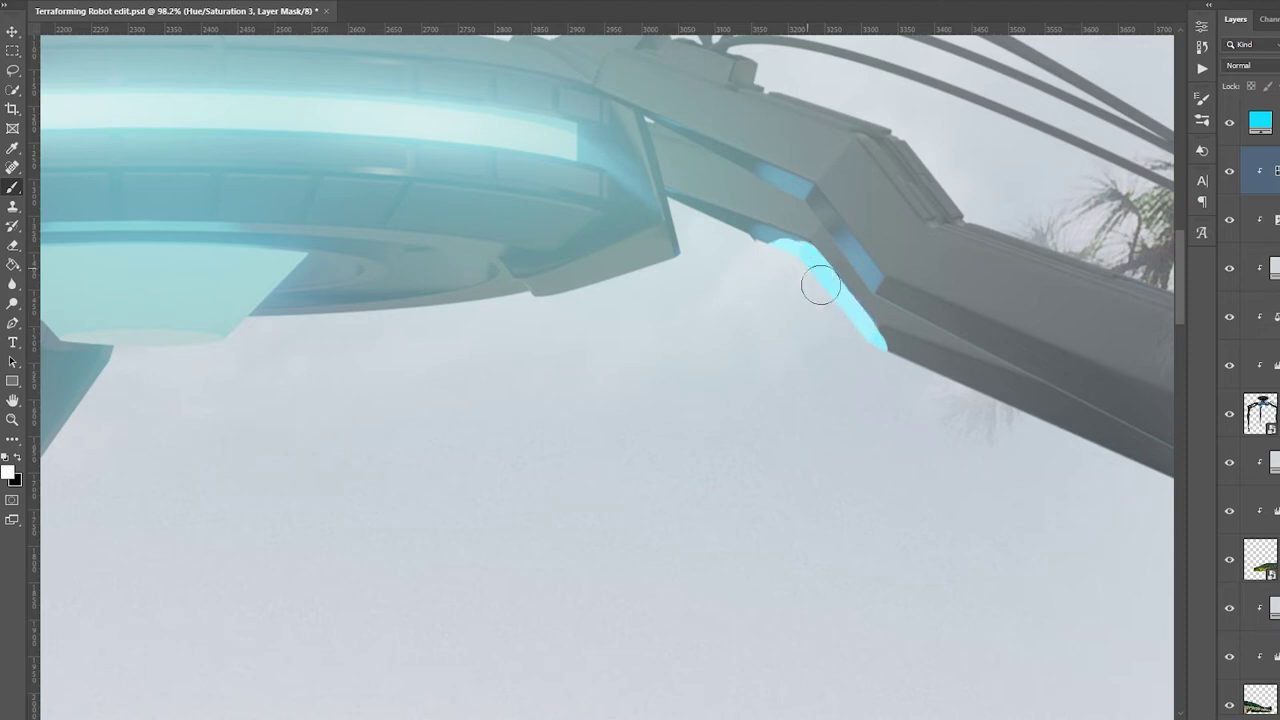
key("ctrl+z")
Step: Outline the lower edge of the robot's right arm with a polygonal selection, paint the cyan glow along it, and tidy its inner end
left_click(1069, 534)
left_click(808, 451)
left_click(666, 191)
key("b")
left_click_drag(769, 257, 843, 329)
right_click(843, 329)
key("Escape")
left_click_drag(914, 357, 1001, 420)
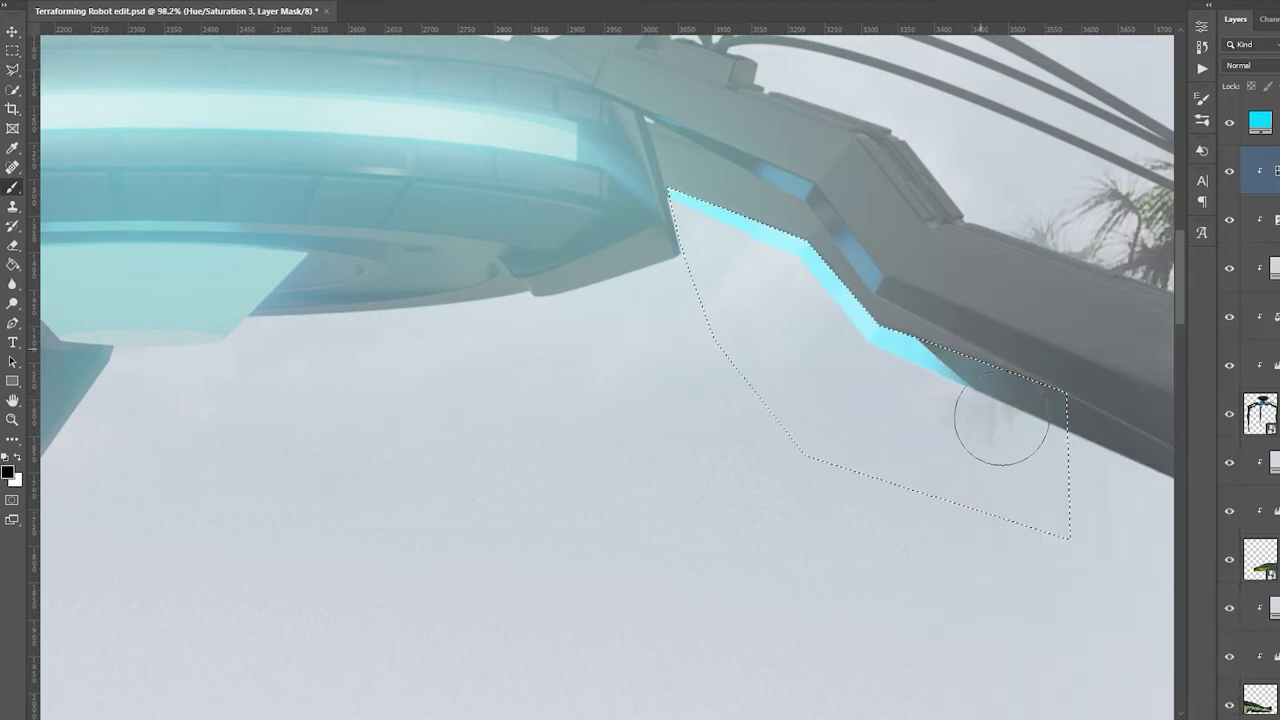
key("ctrl+d")
scroll(680, 195, "up", 5)
right_click(690, 195)
key("Escape")
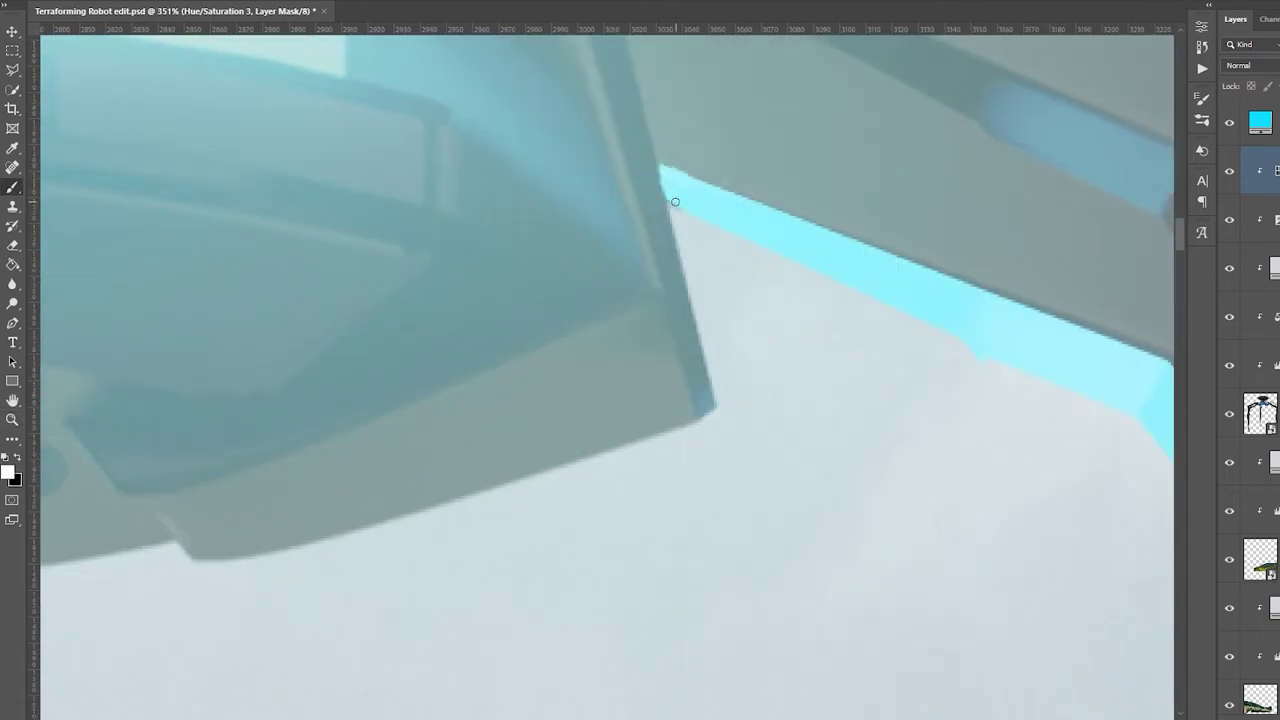
scroll(672, 160, "down", 5)
Step: Select the recessed strip along the upper part of the robot's right arm, paint the cyan glow into it, and deselect
key("l")
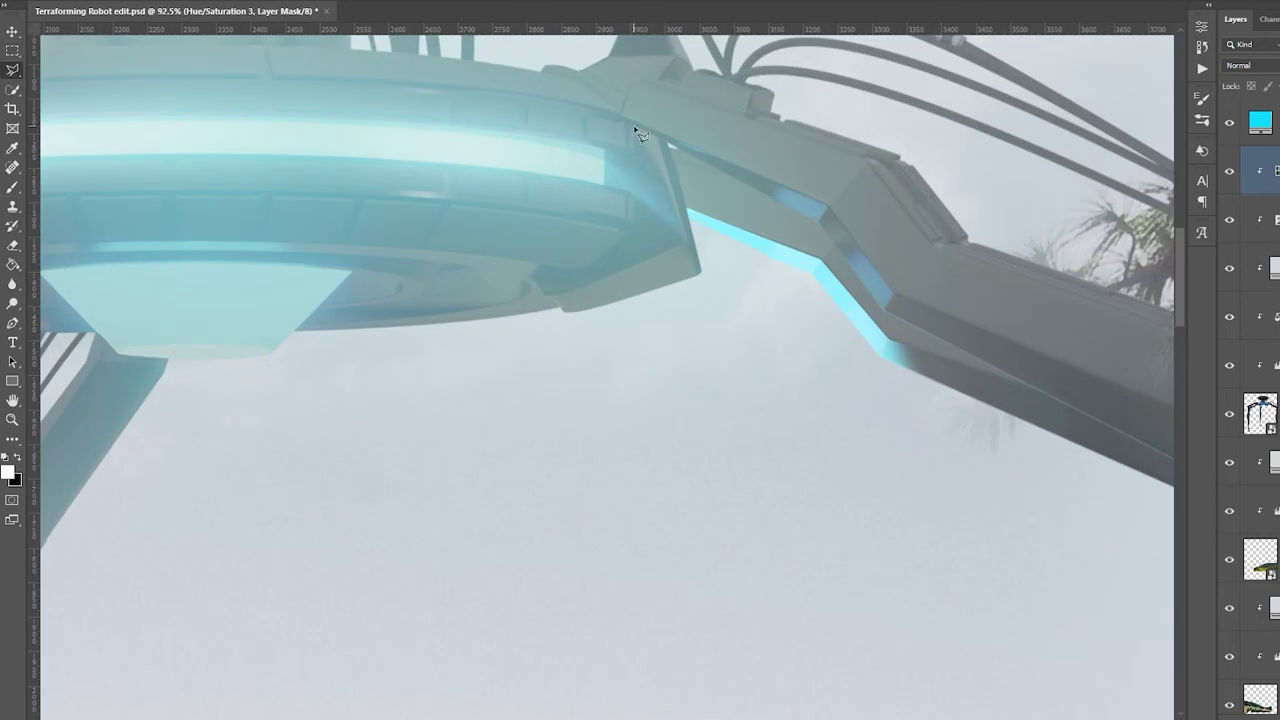
double_click(770, 199)
mouse_move(668, 158)
left_mouse_down()
mouse_move(767, 203)
mouse_move(897, 302)
mouse_move(992, 333)
mouse_move(1029, 370)
mouse_move(983, 330)
left_mouse_up()
key("x")
key("ctrl+d")
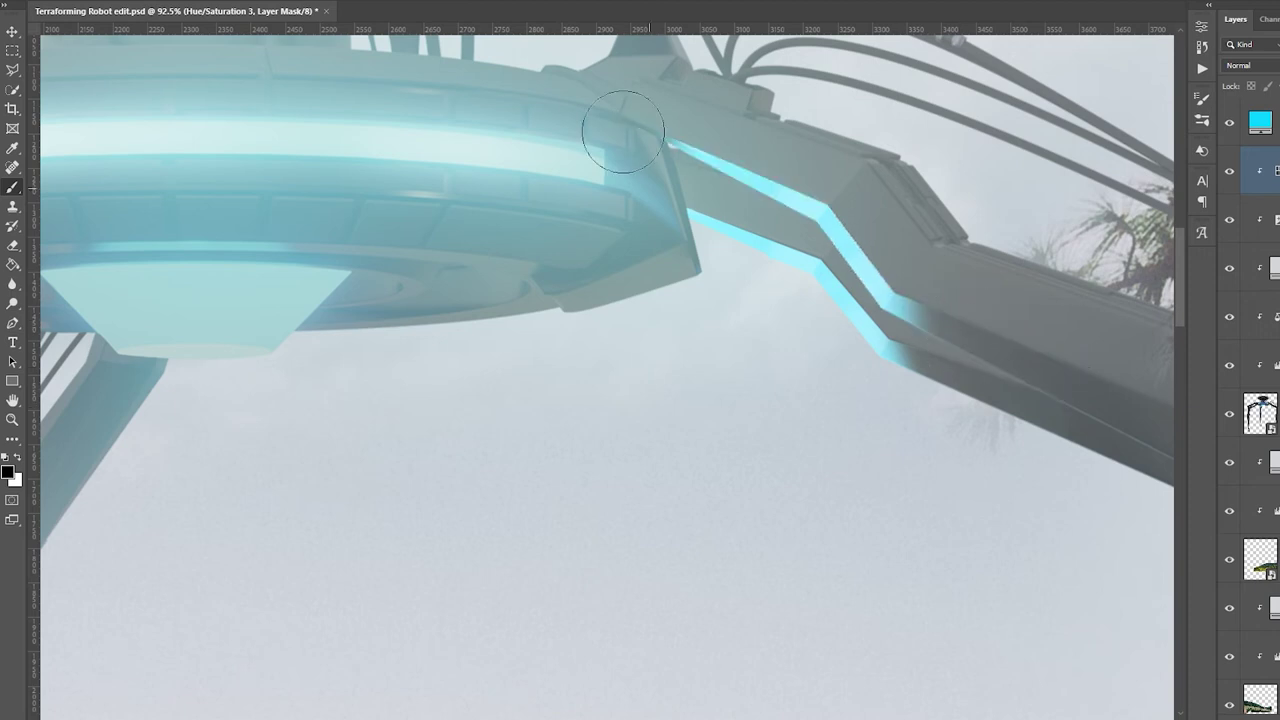
Step: Set the glow's Hue/Saturation adjustment to hue 204 and saturation 49
key("ctrl+0")
left_click(1268, 171)
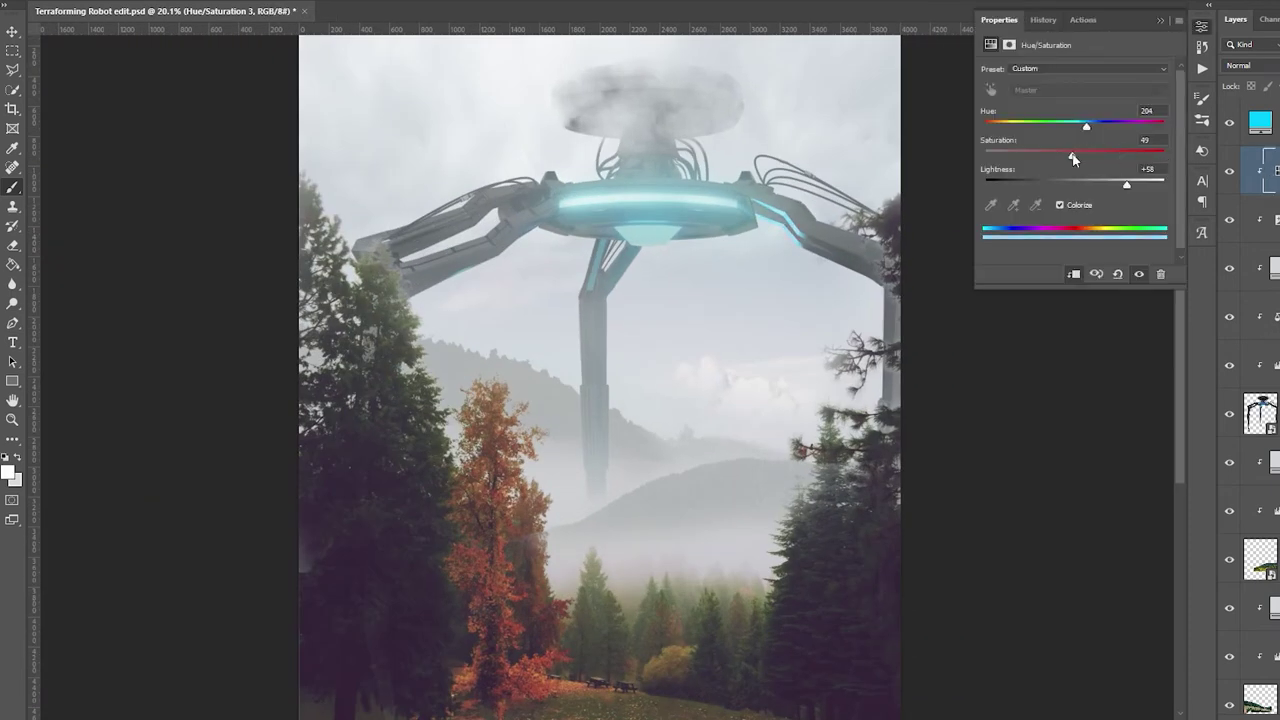
left_click(1162, 21)
scroll(616, 252, "up", 5)
right_click(548, 242)
left_click(516, 243)
mouse_move(557, 180)
left_mouse_down()
mouse_move(496, 380)
mouse_move(553, 193)
mouse_move(527, 277)
left_mouse_up()
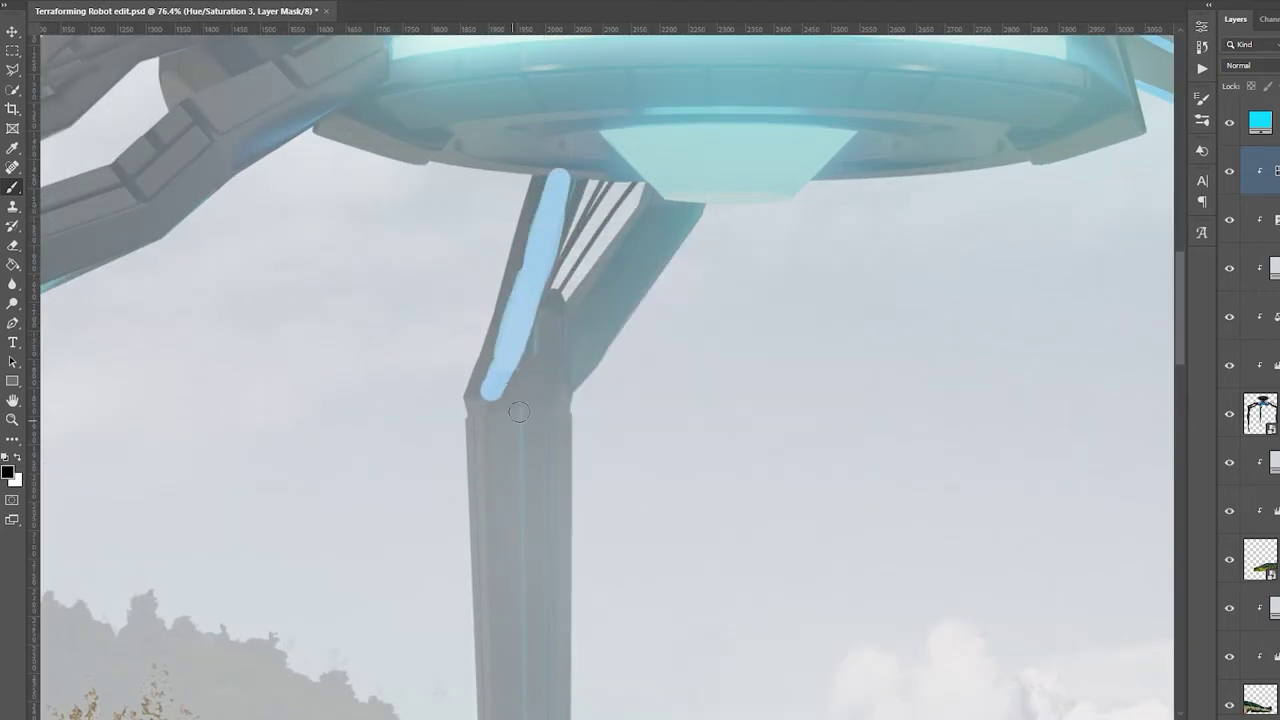
Step: Select the narrow left-hand panel at the top of the robot's middle leg with the lasso and paint the blue glow into it
key("l")
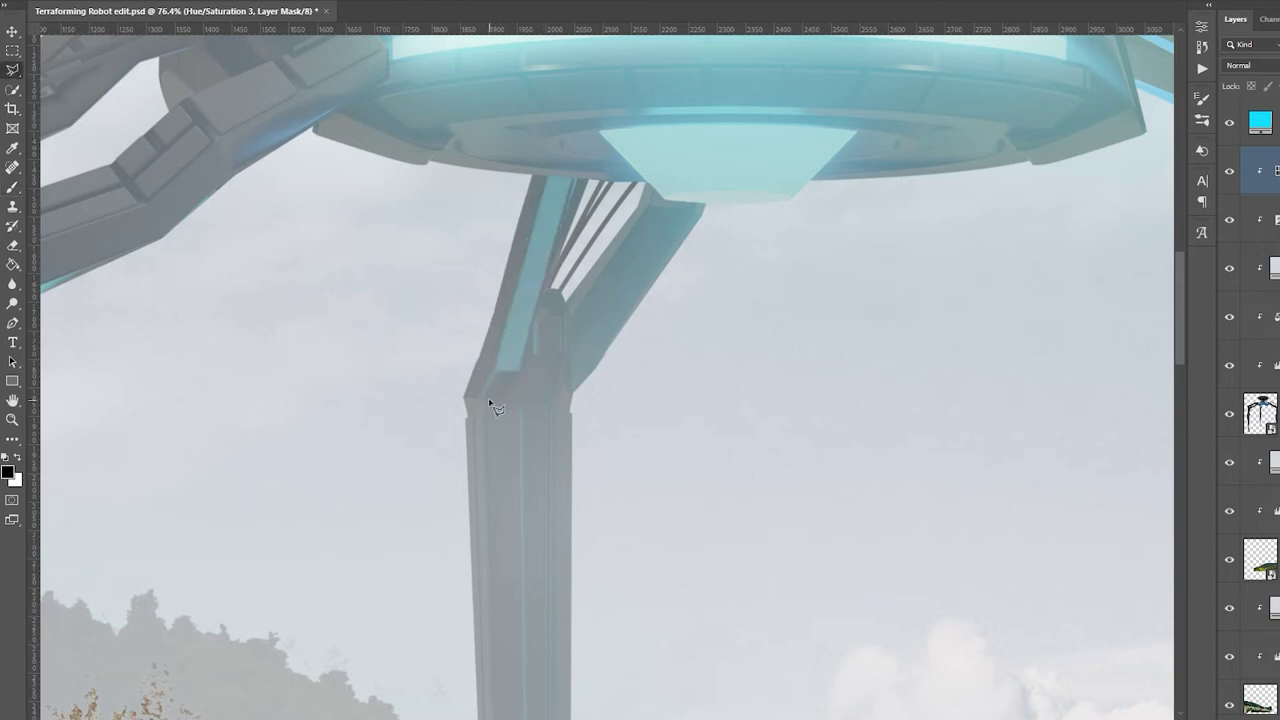
left_click(496, 372)
key("b")
key("x")
left_click_drag(505, 360, 537, 210)
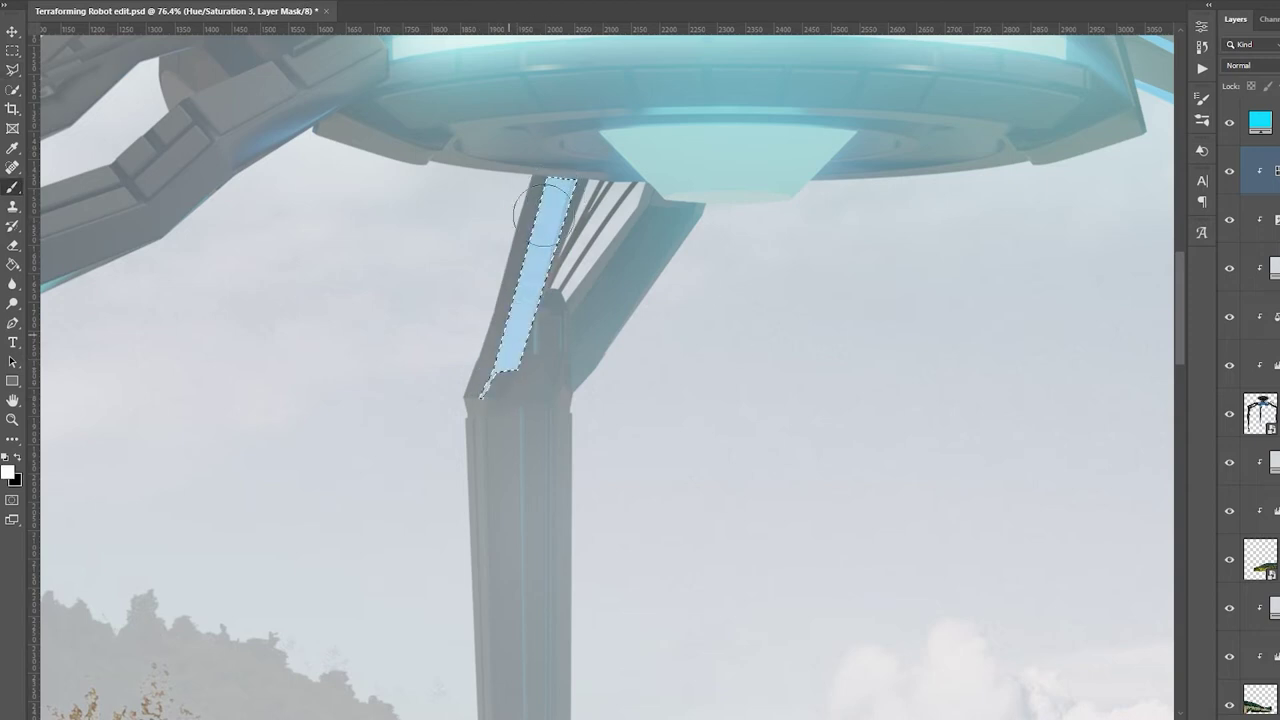
Step: Select the right-hand strut at the top of the middle leg, fill it with the painted blue glow, and deselect
left_click(648, 312, "alt")
left_click_drag(577, 375, 605, 333)
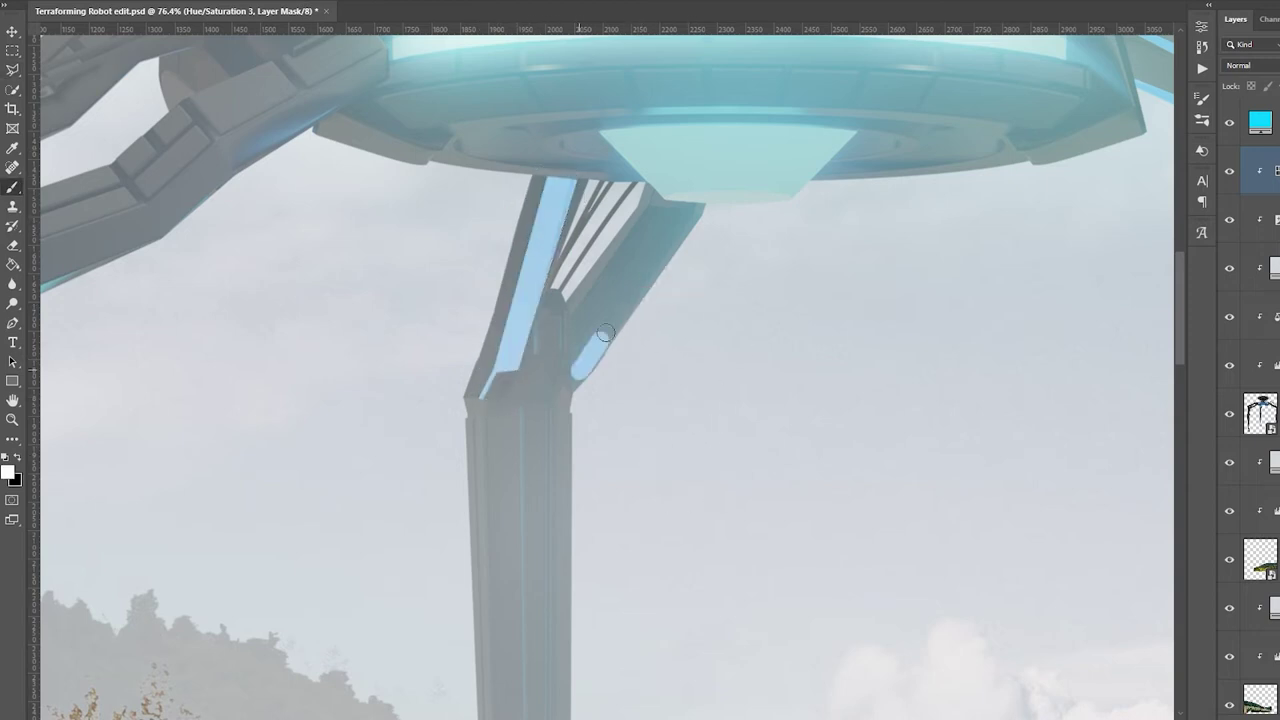
left_click(707, 207)
key("b")
left_click_drag(677, 257, 709, 277)
key("ctrl+d")
Step: Paint the blue glow over the middle leg's knee joint between the two lit struts
scroll(614, 277, "down", 5)
scroll(600, 275, "up", 6)
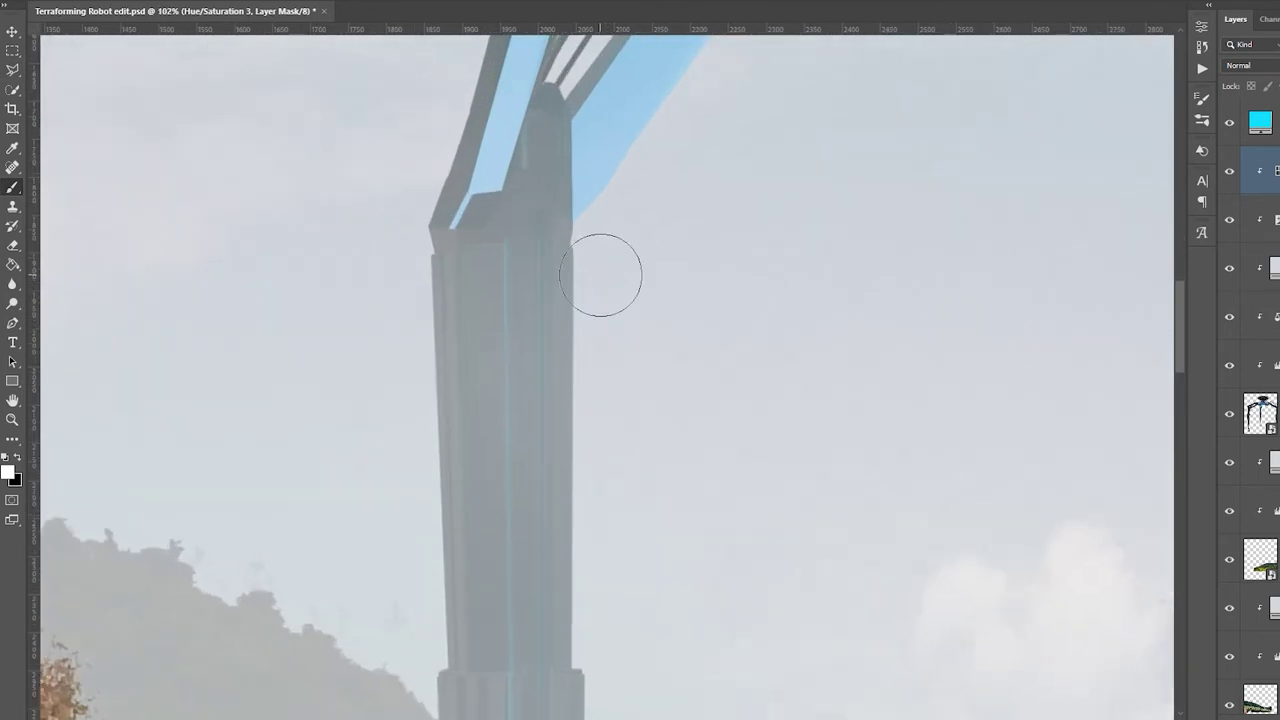
key("x")
left_click_drag(552, 124, 553, 112)
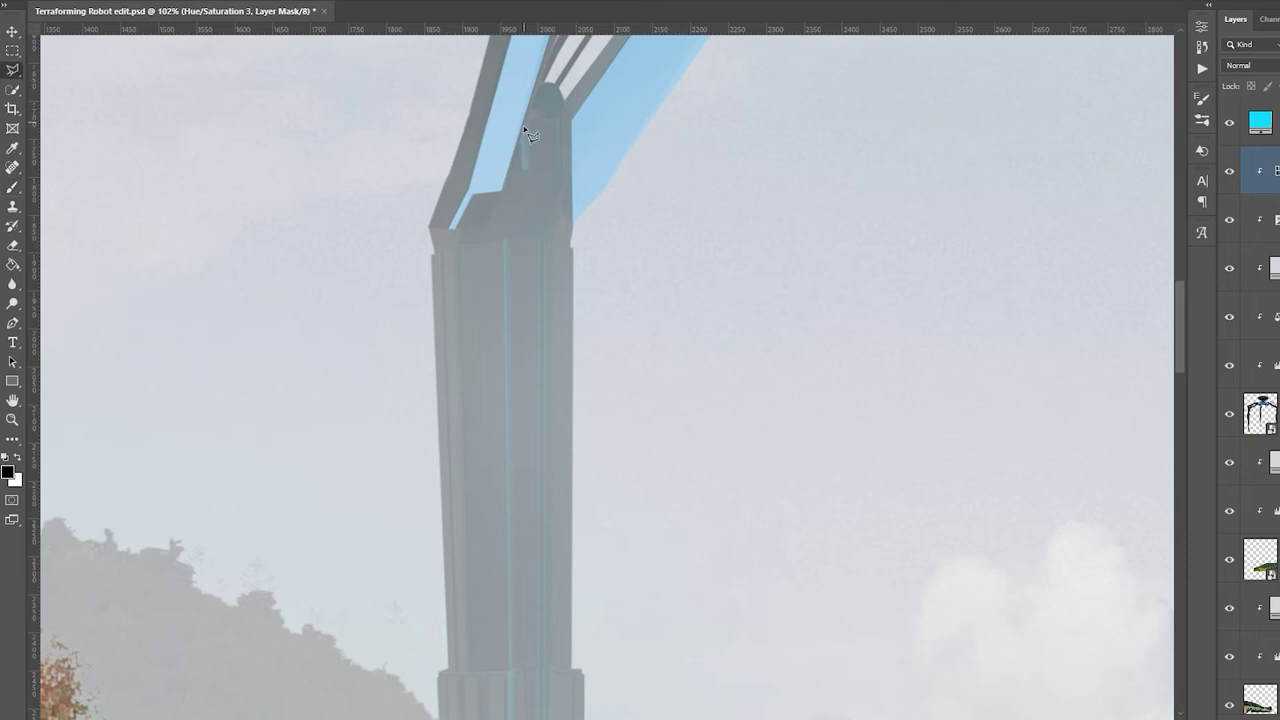
left_click(557, 115, "shift")
left_click(551, 84, "shift")
left_click(528, 124, "shift")
left_click(524, 130)
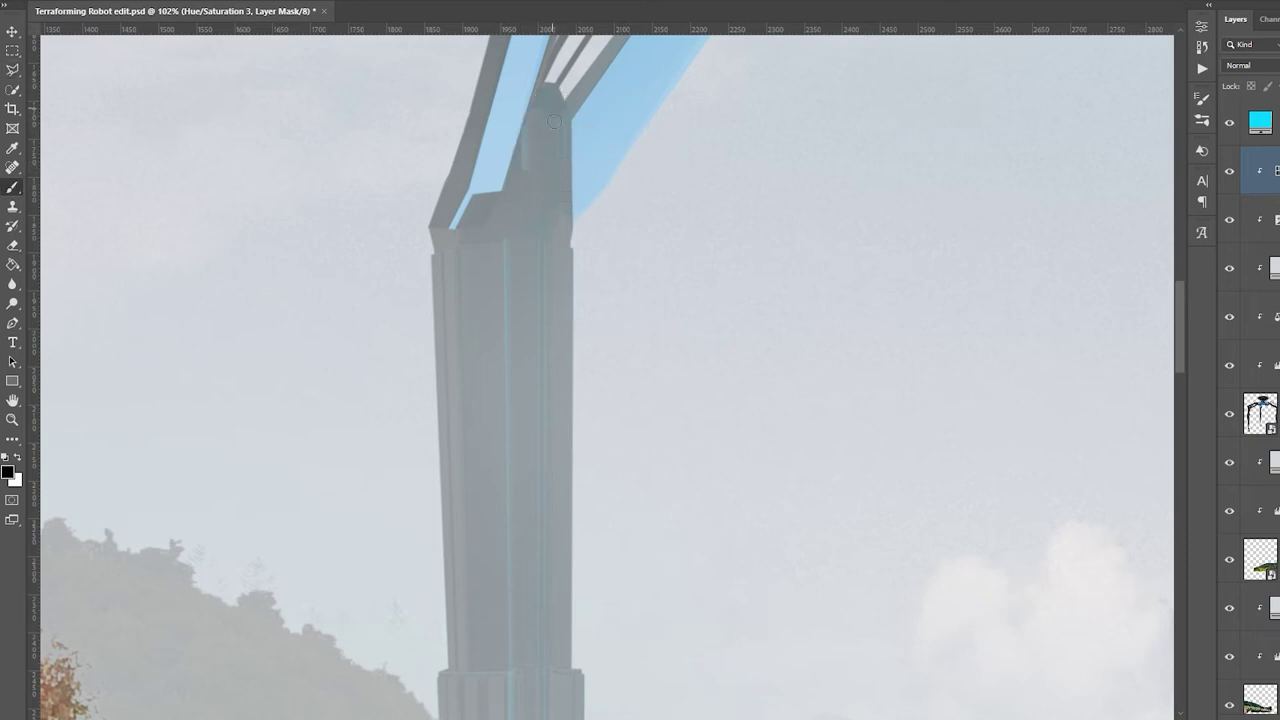
key("x")
left_click_drag(554, 121, 519, 162)
left_click_drag(543, 214, 524, 134)
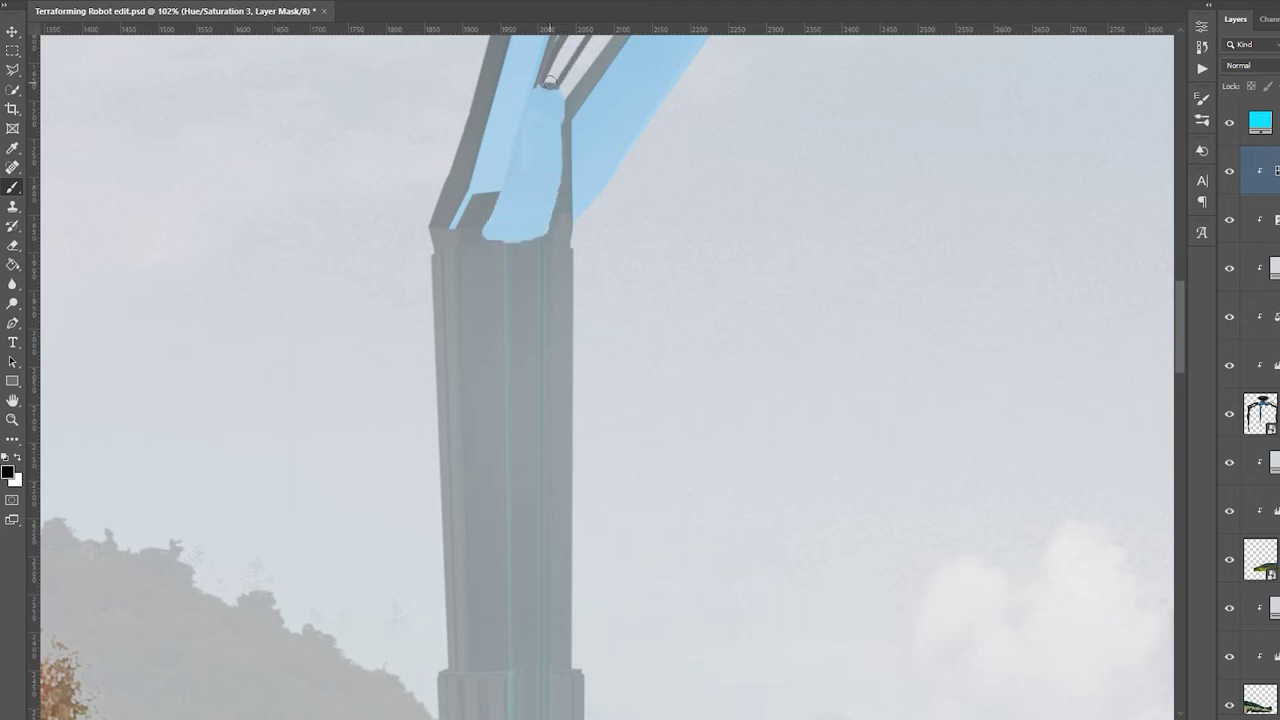
Step: Clean up the edges of the knee joint's glow by painting on the adjustment mask along the joint's outline
scroll(551, 82, "up", 5)
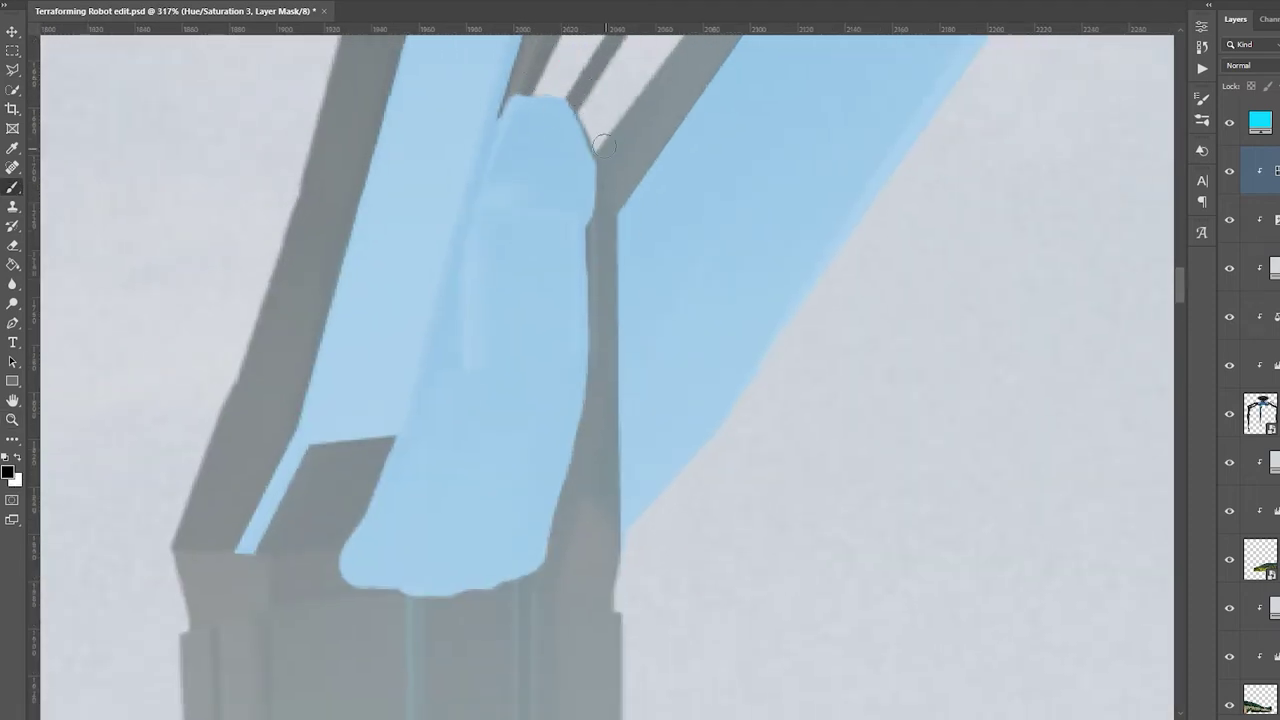
left_click_drag(608, 153, 598, 240)
key("x")
left_click_drag(600, 130, 598, 276)
key("x")
left_click_drag(596, 150, 597, 295)
mouse_move(340, 575)
left_mouse_down()
mouse_move(544, 580)
mouse_move(316, 579)
left_mouse_up()
left_click_drag(380, 470, 351, 538)
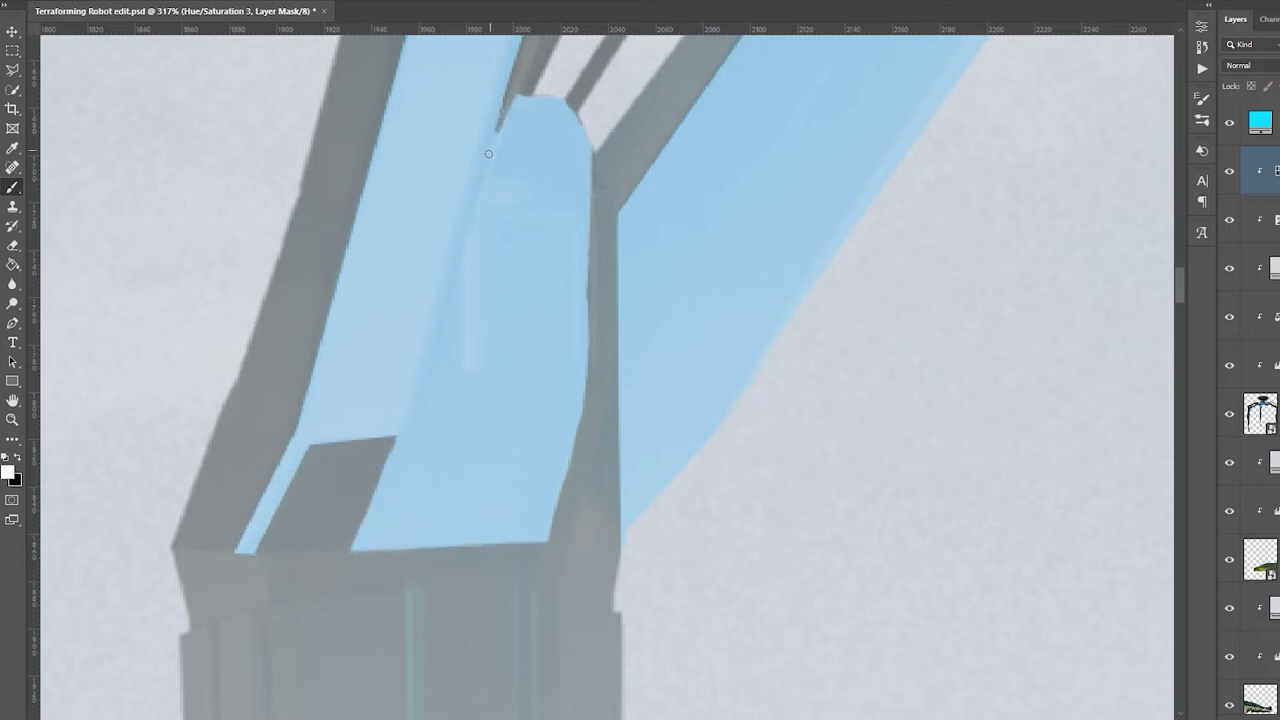
Step: Extend the blue glow down the centre panel of the middle leg and soften its lower end
key("ctrl+0")
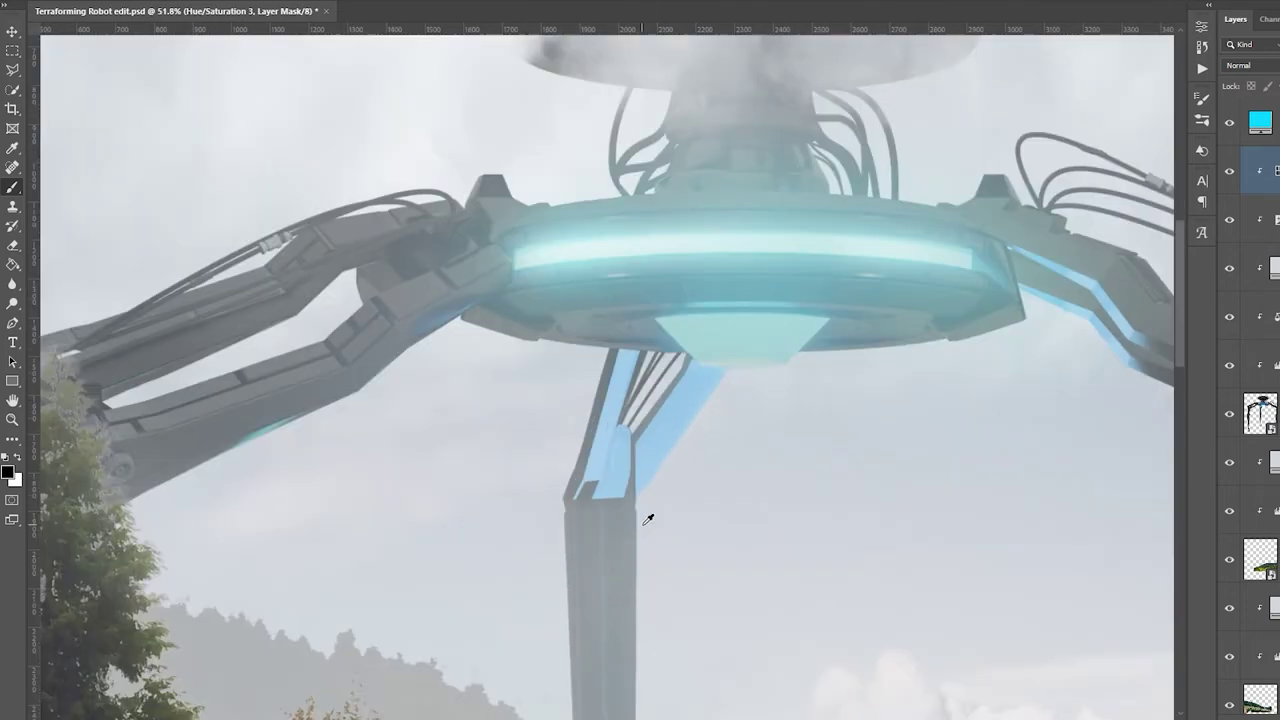
scroll(652, 341, "up", 5)
left_click_drag(589, 293, 614, 671)
mouse_move(630, 285)
left_mouse_down()
mouse_move(617, 651)
mouse_move(629, 677)
mouse_move(600, 515)
left_mouse_up()
right_click(648, 640)
double_click(717, 462)
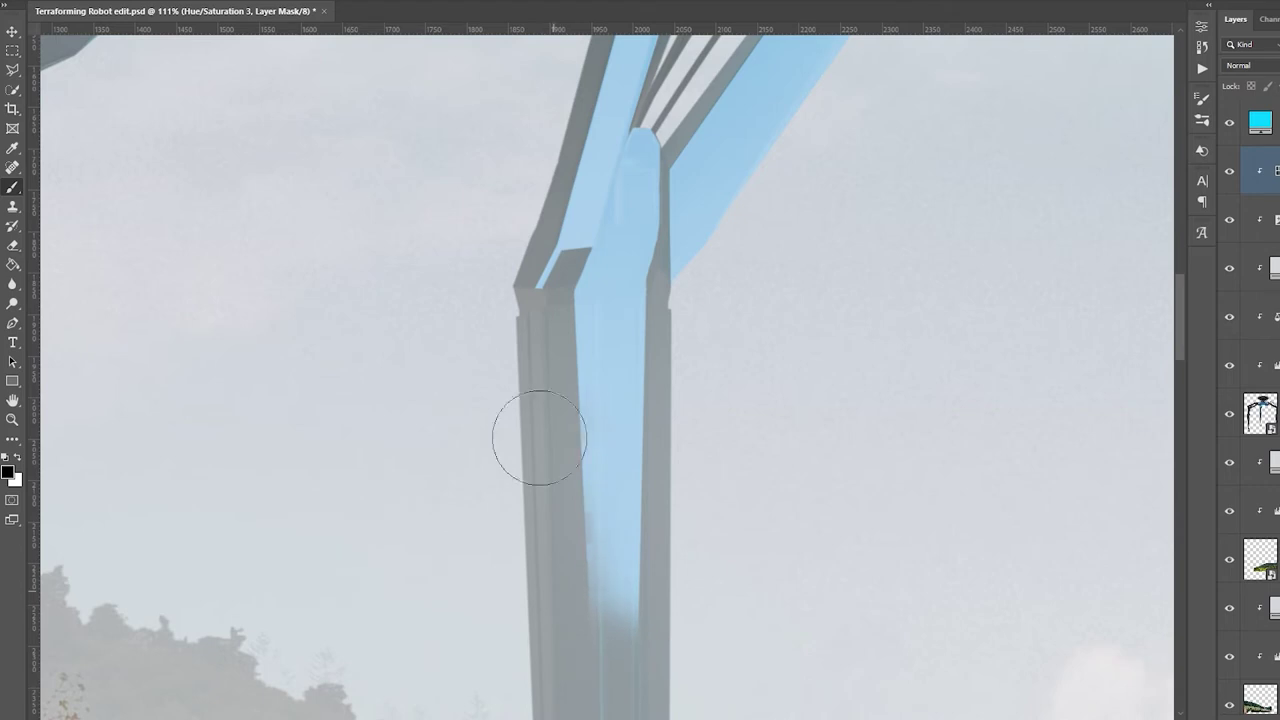
left_click_drag(600, 440, 609, 657)
Step: Paint the glow back out of the middle leg's knee joint and lower section on the adjustment mask
scroll(782, 461, "down", 3, "alt")
scroll(770, 445, "down", 4)
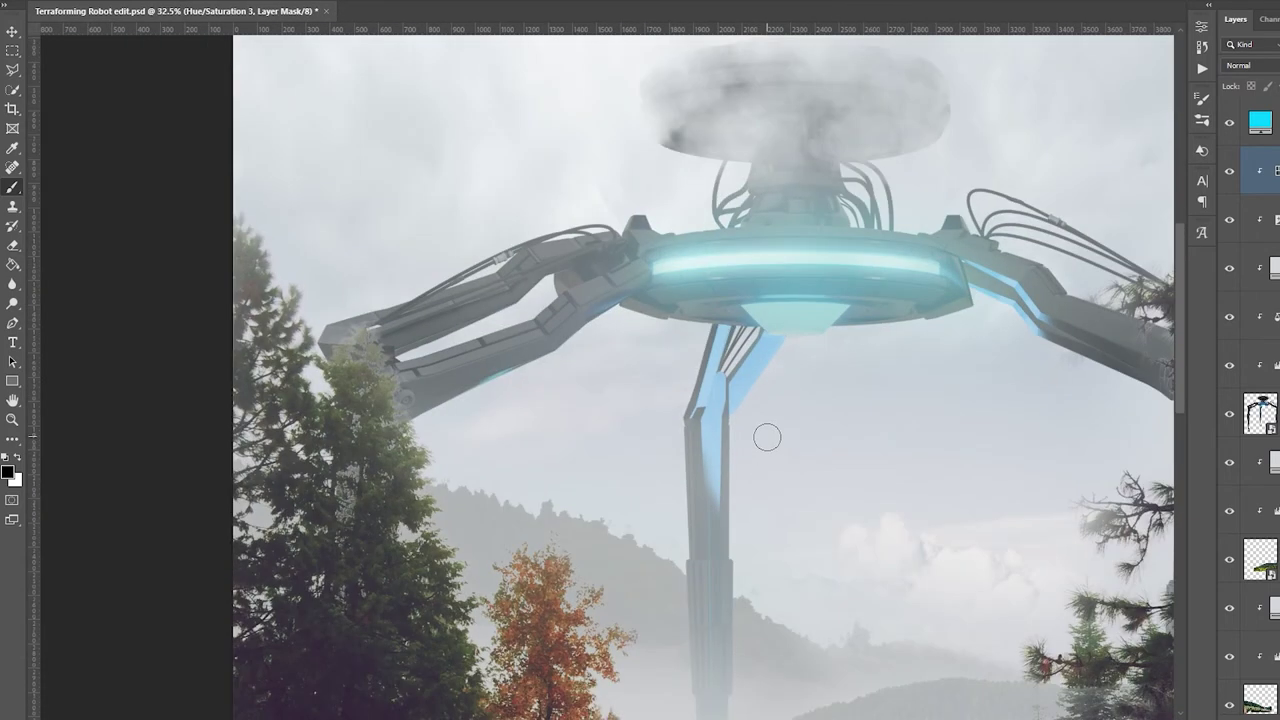
mouse_move(712, 392)
left_mouse_down()
mouse_move(708, 500)
mouse_move(700, 400)
left_mouse_up()
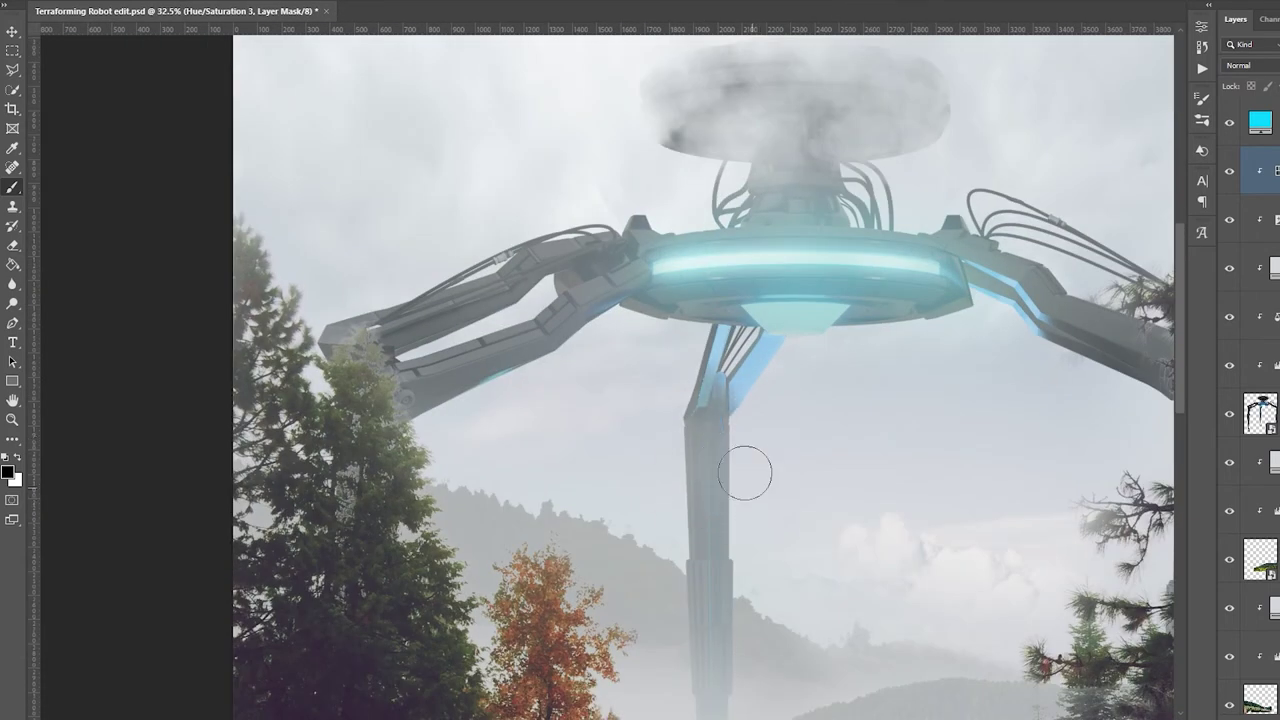
Step: Paint the blue glow along the underside of the left arm's inner segment and fade its outer end
scroll(745, 472, "up", 3)
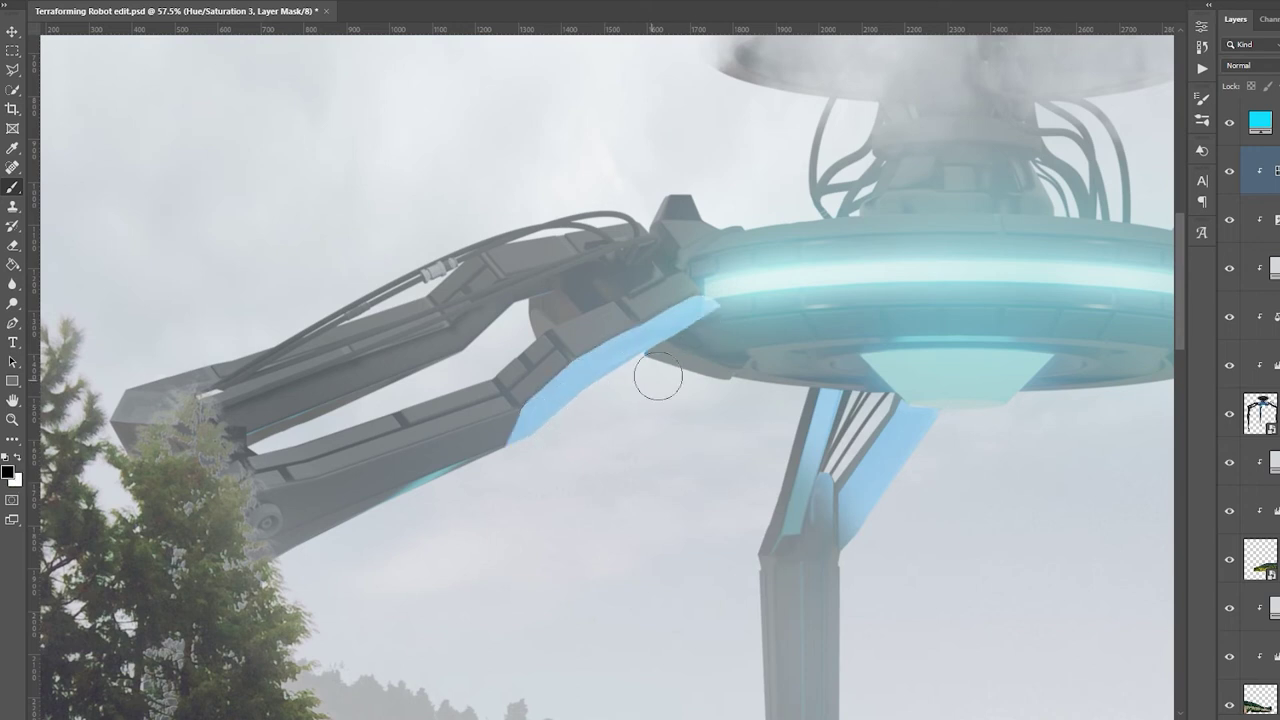
left_click_drag(695, 222, 703, 352)
right_click(480, 451, "alt")
left_click_drag(495, 455, 511, 401)
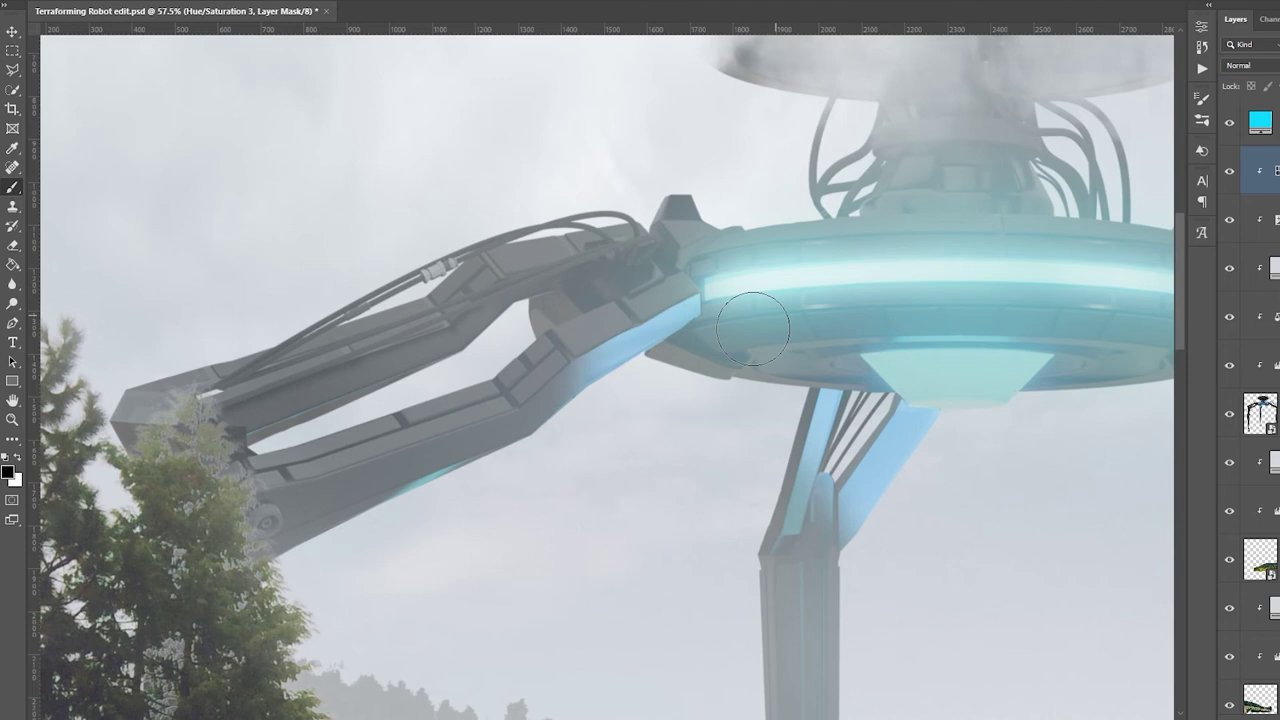
Step: Paint a soft blue rim along the short cable loop at the left arm's shoulder joint
scroll(753, 329, "down", 3)
scroll(580, 220, "up", 5)
right_click(654, 349)
key("Escape")
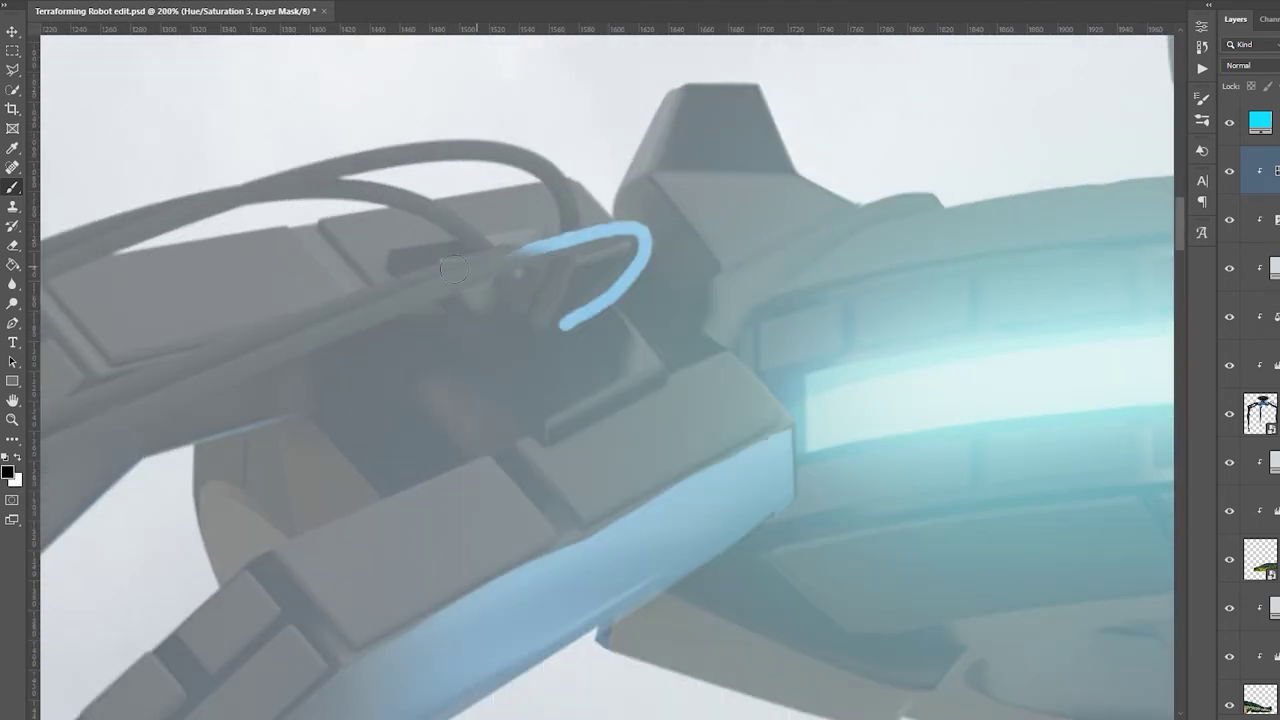
right_click(595, 251, "alt")
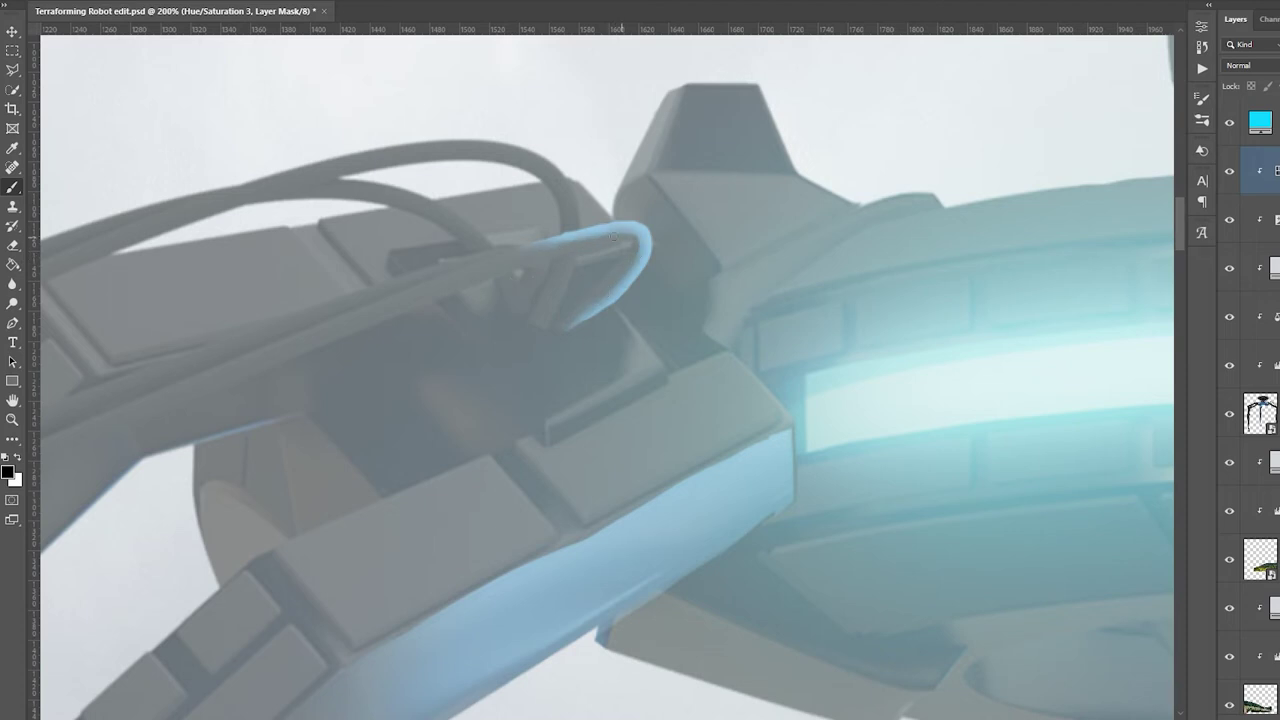
Step: Add the blue rim glow to the longer curved cable above the left arm's shoulder joint
scroll(604, 292, "down", 2)
scroll(560, 269, "up", 3)
right_click(400, 277, "alt")
right_click(520, 393, "alt")
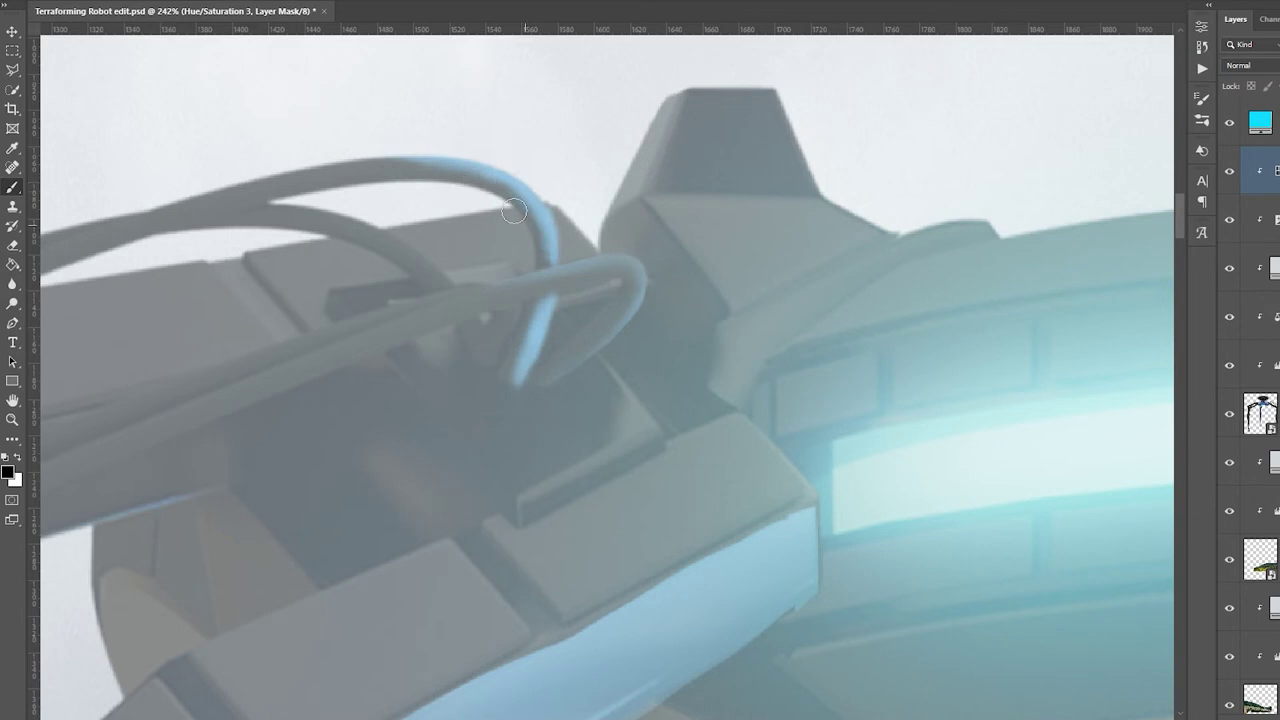
Step: Paint subtle blue rim light on the arched cables above the right arm's shoulder
key("ctrl+0")
scroll(700, 250, "up", 5)
key("x")
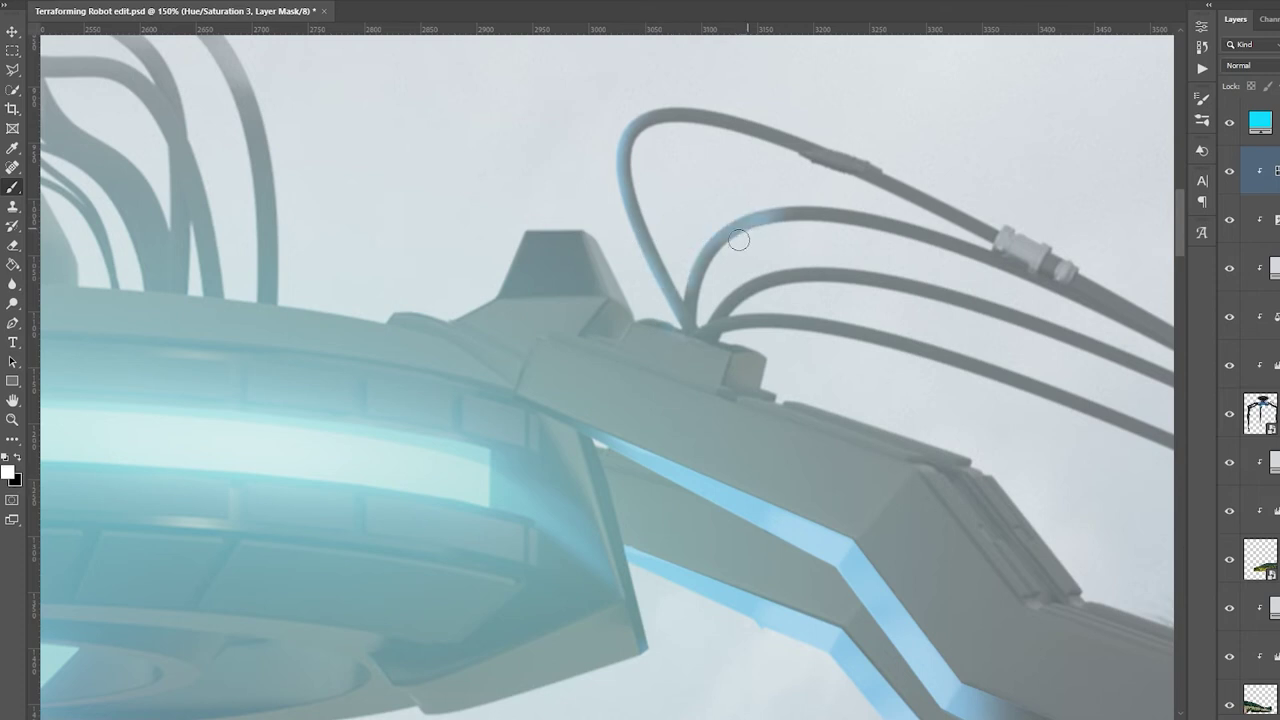
key("ctrl+0")
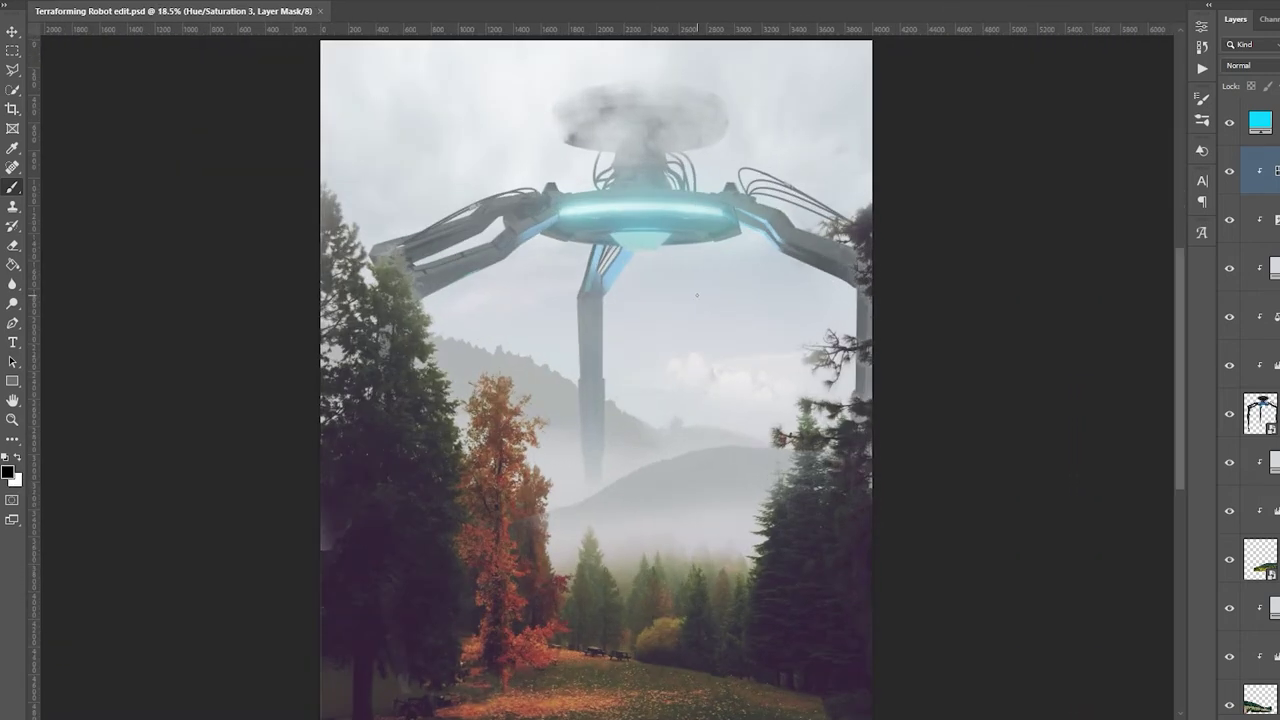
Step: Brighten the cone-shaped lamp under the robot's disc by painting on the Exposure 1 layer mask
left_click(1230, 220)
left_click(1262, 219)
scroll(560, 260, "up", 3)
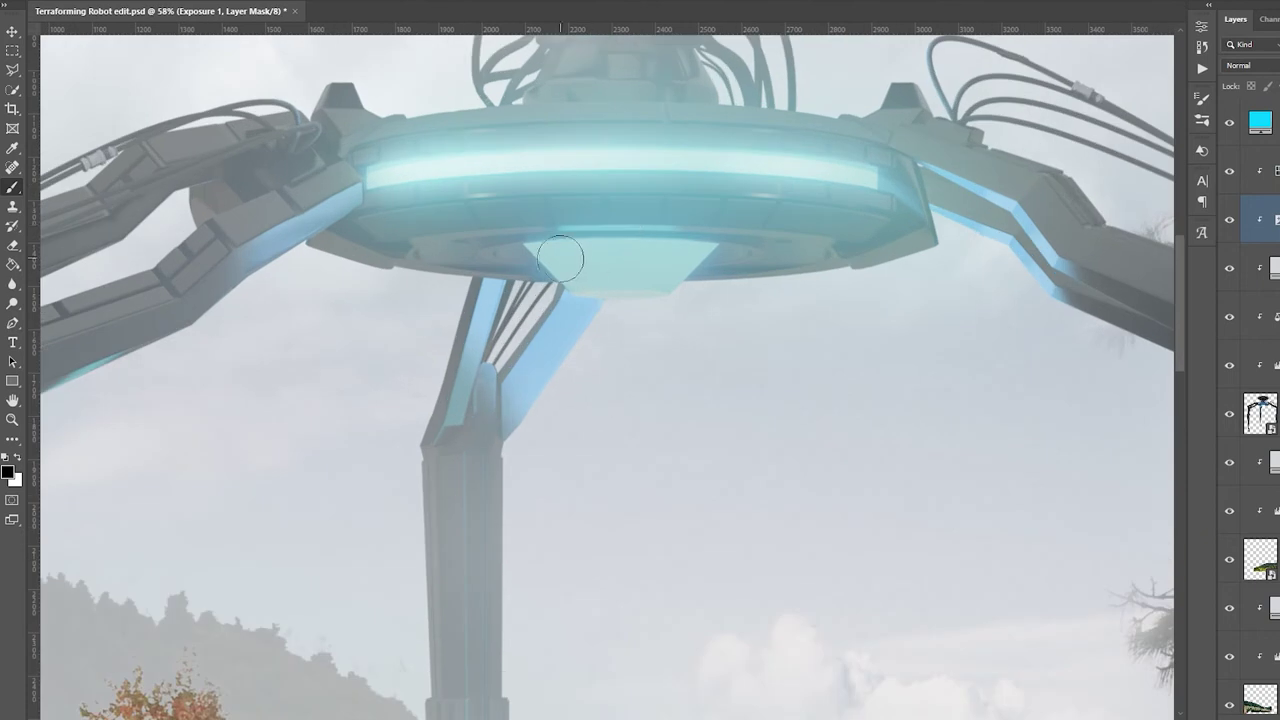
left_click_drag(552, 250, 572, 250)
mouse_move(566, 297)
left_mouse_down()
mouse_move(588, 231)
mouse_move(560, 261)
mouse_move(628, 276)
mouse_move(567, 250)
left_mouse_up()
key("x")
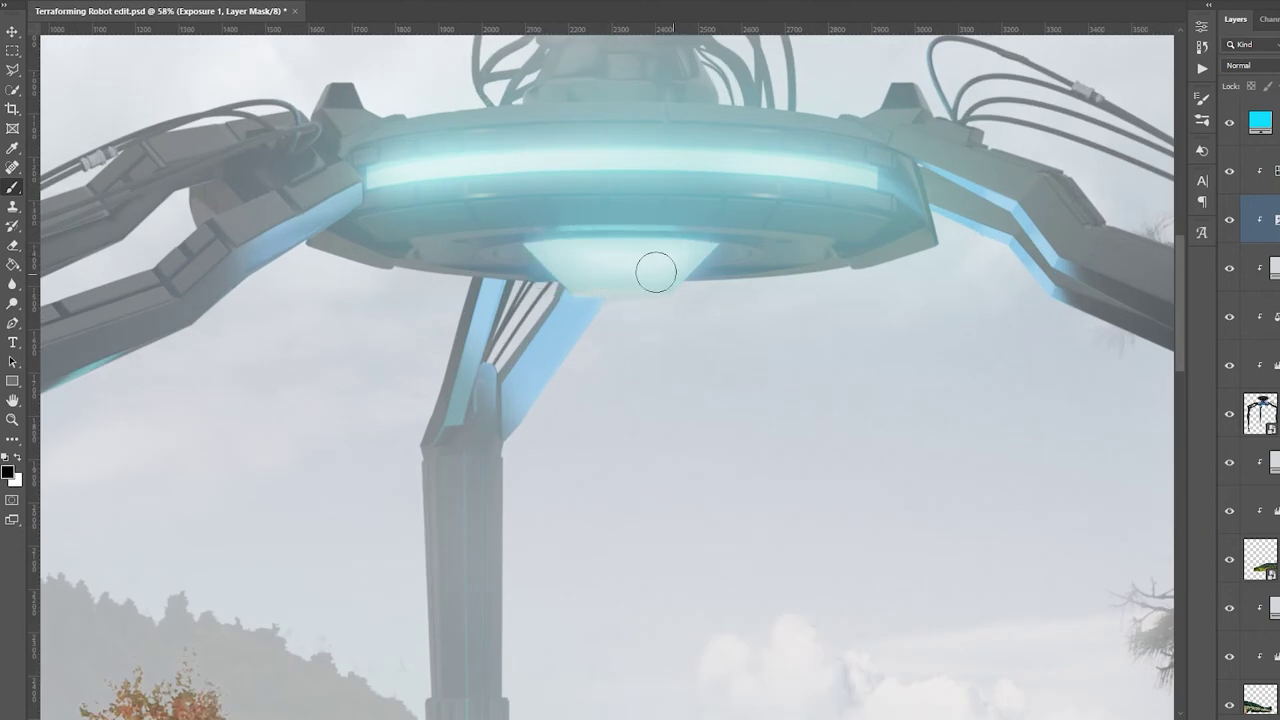
Step: Paint a soft cyan glow around the disc's underside lamp on the Color Fill 2 layer mask
key("ctrl+0")
key("alt+period")
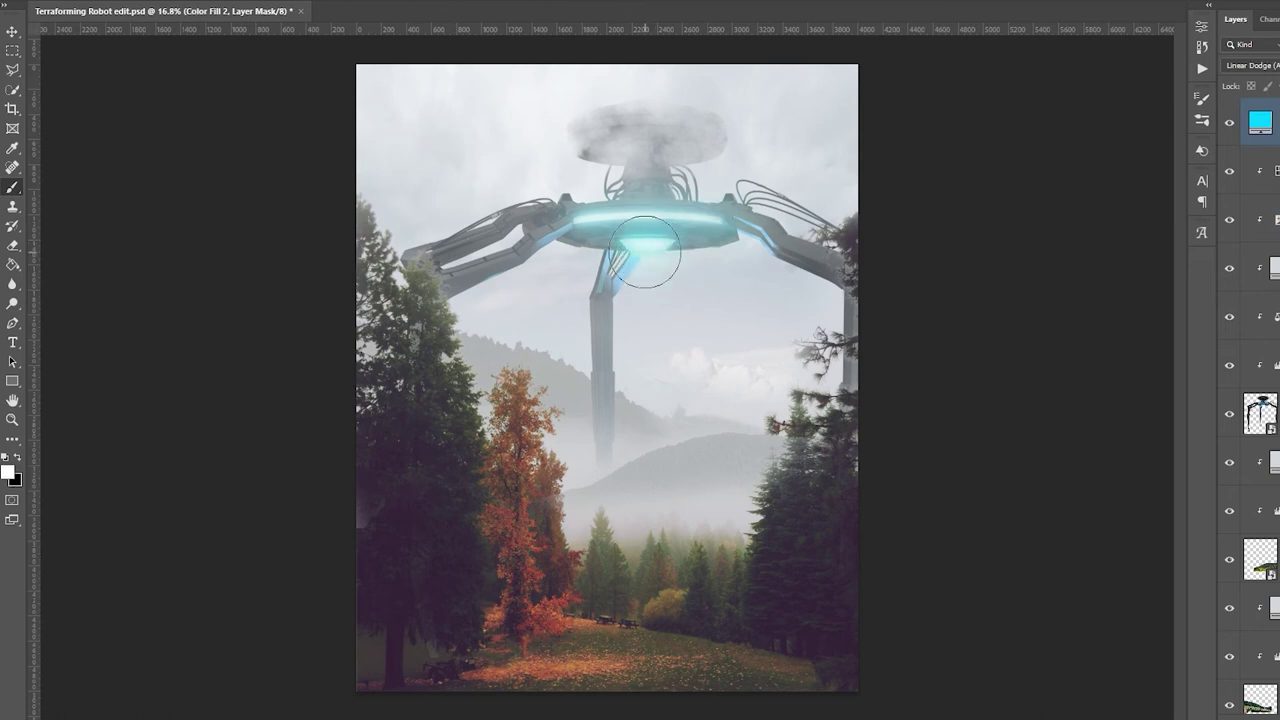
key("x")
scroll(645, 251, "up", 3)
scroll(667, 297, "down", 3)
scroll(651, 357, "up", 2)
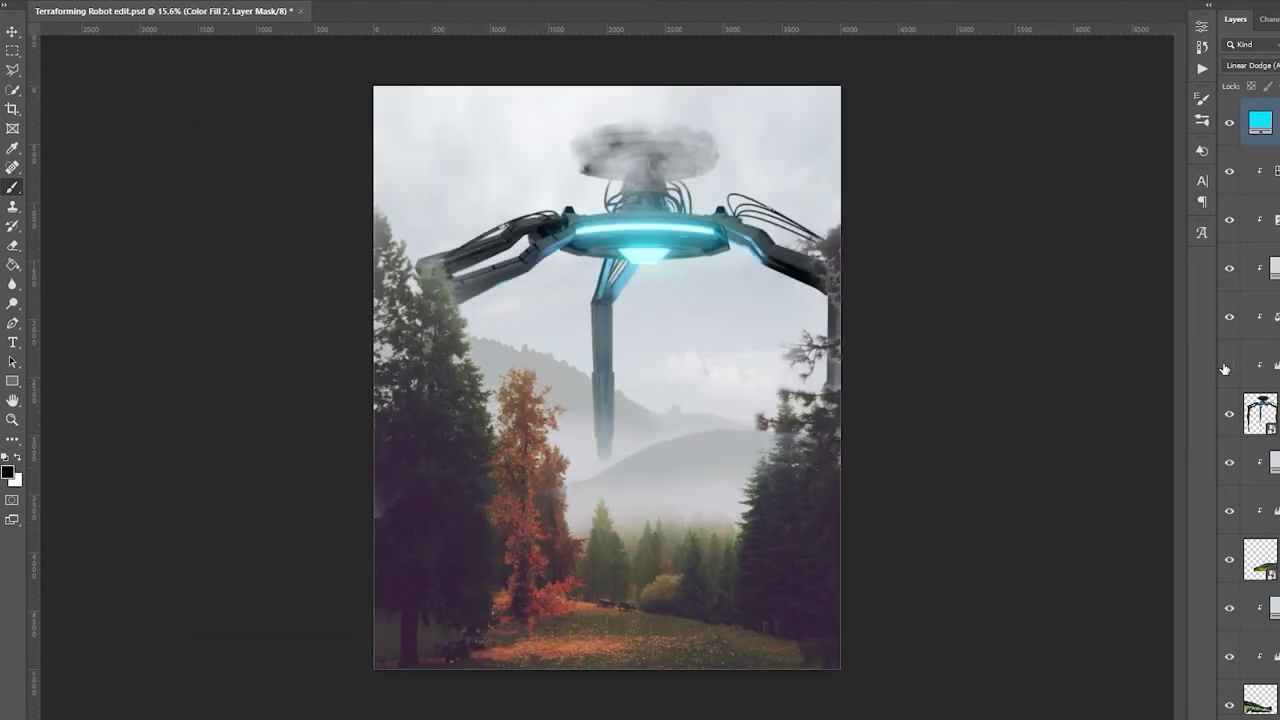
Step: Adjust the haze over the robot's right arm by painting on the Levels 3 layer mask
key("alt+bracketleft")
key("alt+bracketleft")
key("alt+bracketleft")
key("alt+bracketleft")
key("alt+bracketleft")
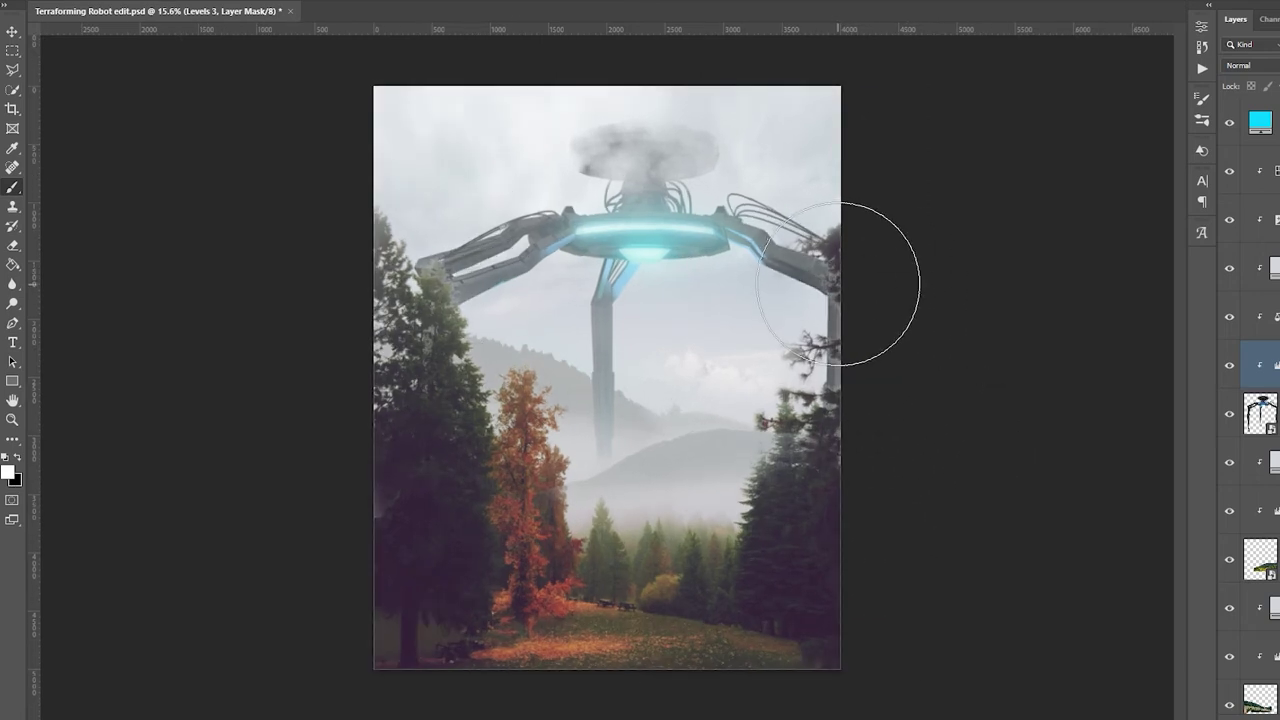
scroll(661, 313, "up", 1)
Step: Paint parts of the robot's upper disc back out of the clouds on the Group 1 layer mask
key("alt+bracketleft")
right_click(592, 190)
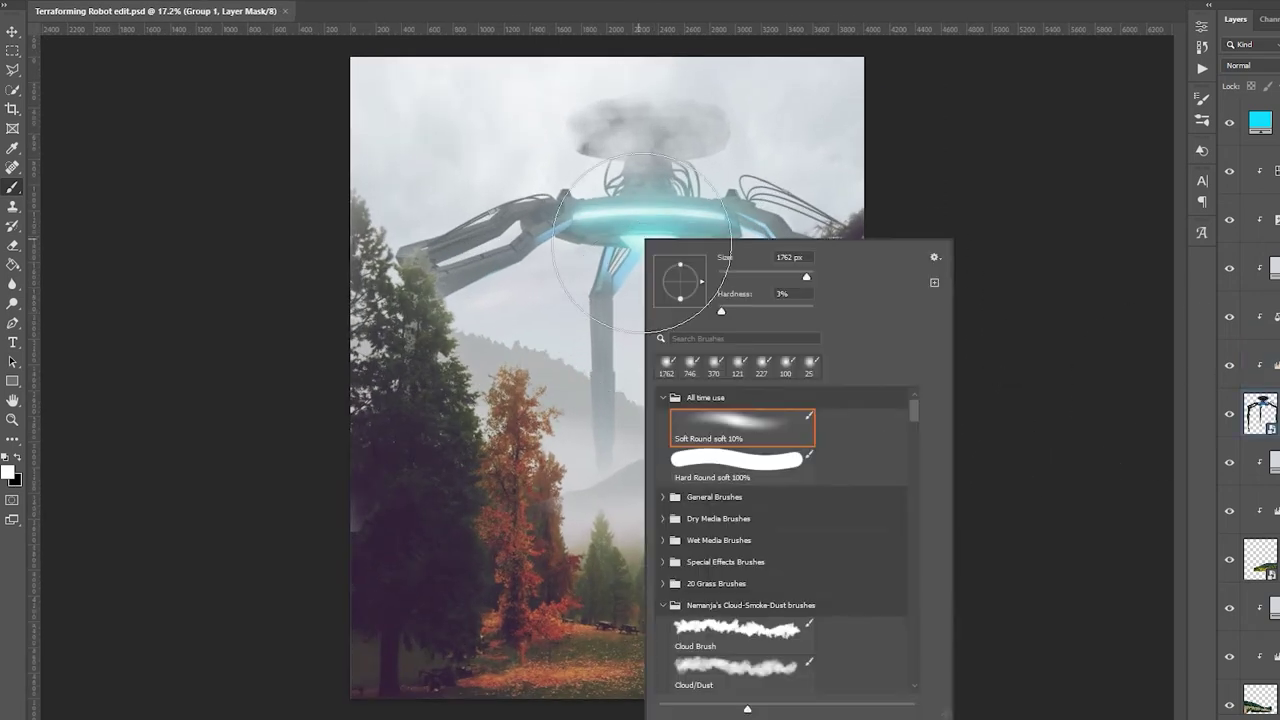
left_click(550, 160)
left_click_drag(643, 137, 666, 140)
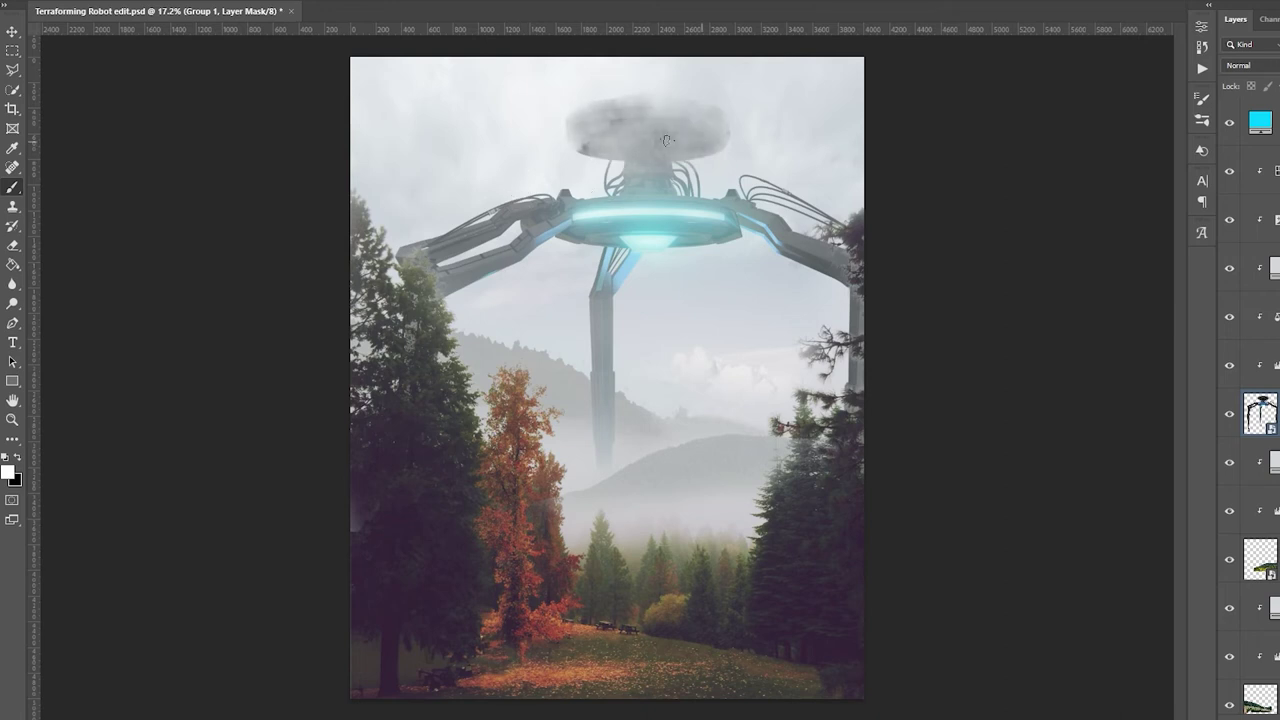
Step: Place the old painted rusted metal texture over the right arm, clip it to the robot and blend it with Soft Light
left_click_drag(765, 270, 765, 270)
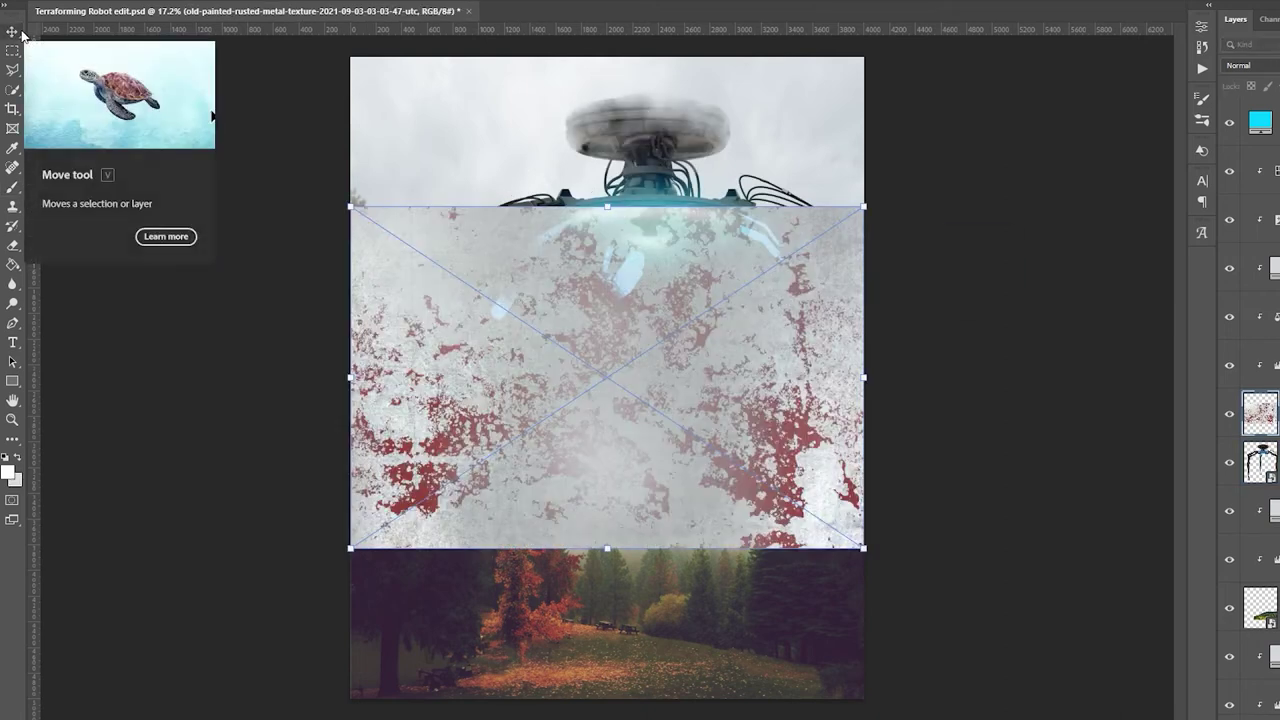
left_click_drag(700, 330, 830, 345)
key("Return")
key("ctrl+alt+g")
left_click(1243, 65)
left_click(1258, 258)
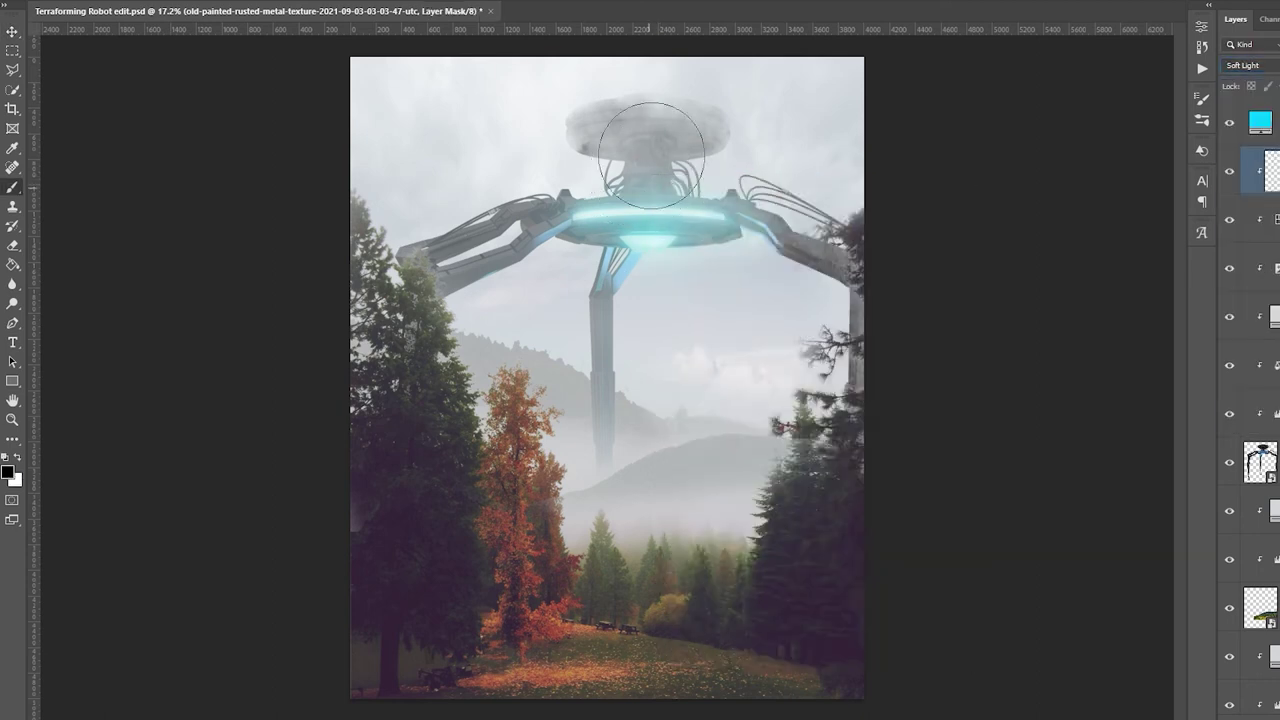
scroll(775, 183, "up", 5)
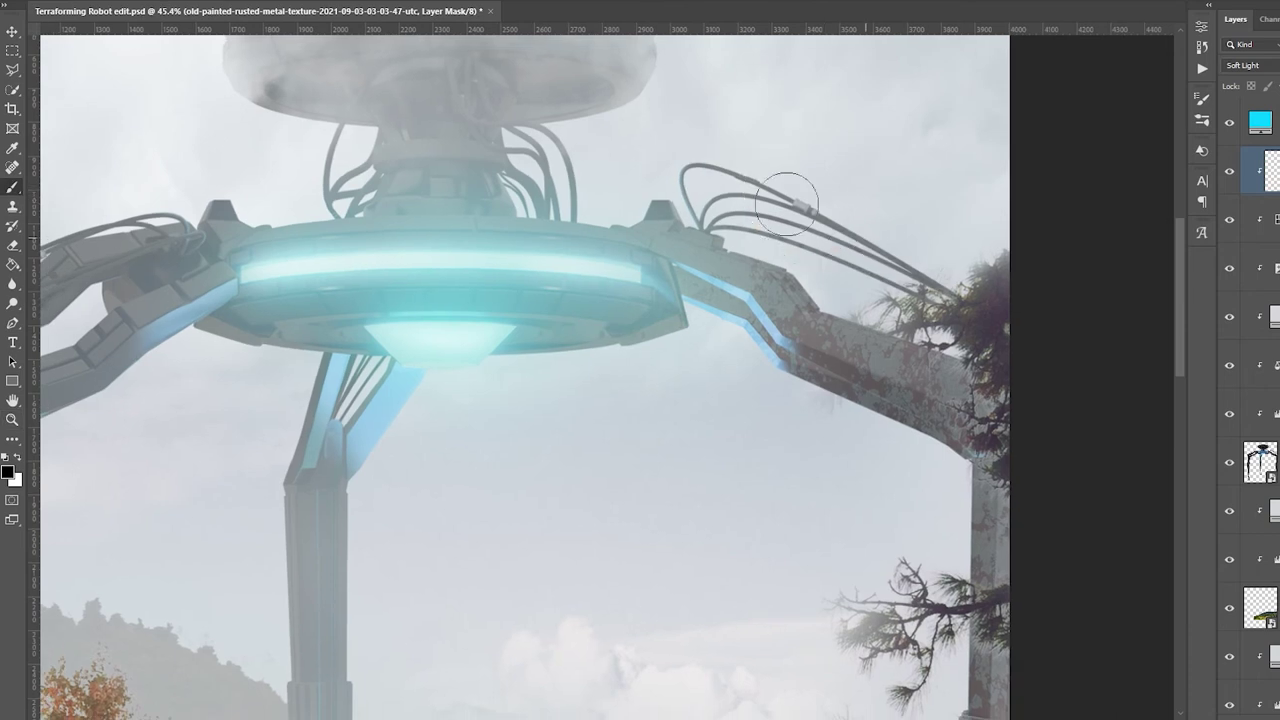
Step: Place the rusted-metal-texture image over the left arm and middle leg, clip it to the robot and set it to Soft Light
scroll(787, 205, "down", 3)
right_click(423, 400)
left_click(393, 545)
left_click_drag(393, 540, 362, 533)
key("Return")
key("ctrl+alt+g")
left_click(1245, 65)
left_click(1245, 263)
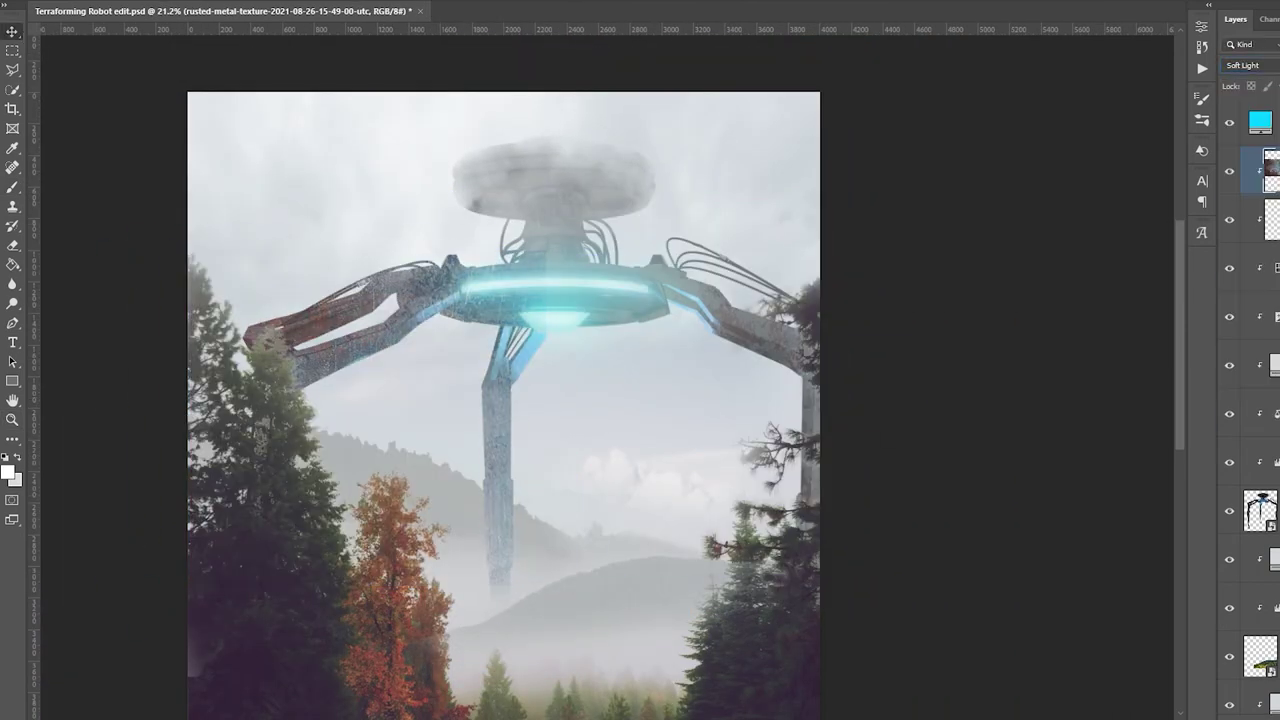
Step: Tone down the rusted-metal texture on the robot with a layer mask and shift it sideways
scroll(400, 357, "up", 2)
key("b")
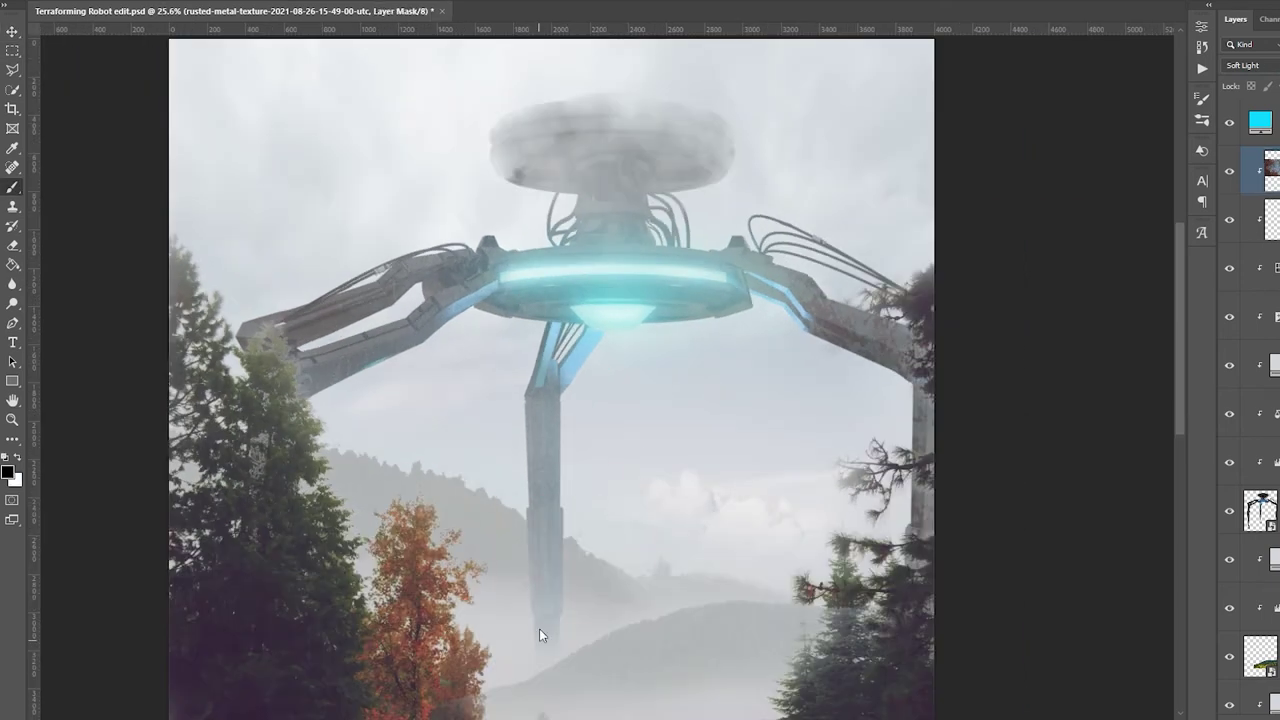
left_click_drag(436, 305, 484, 305)
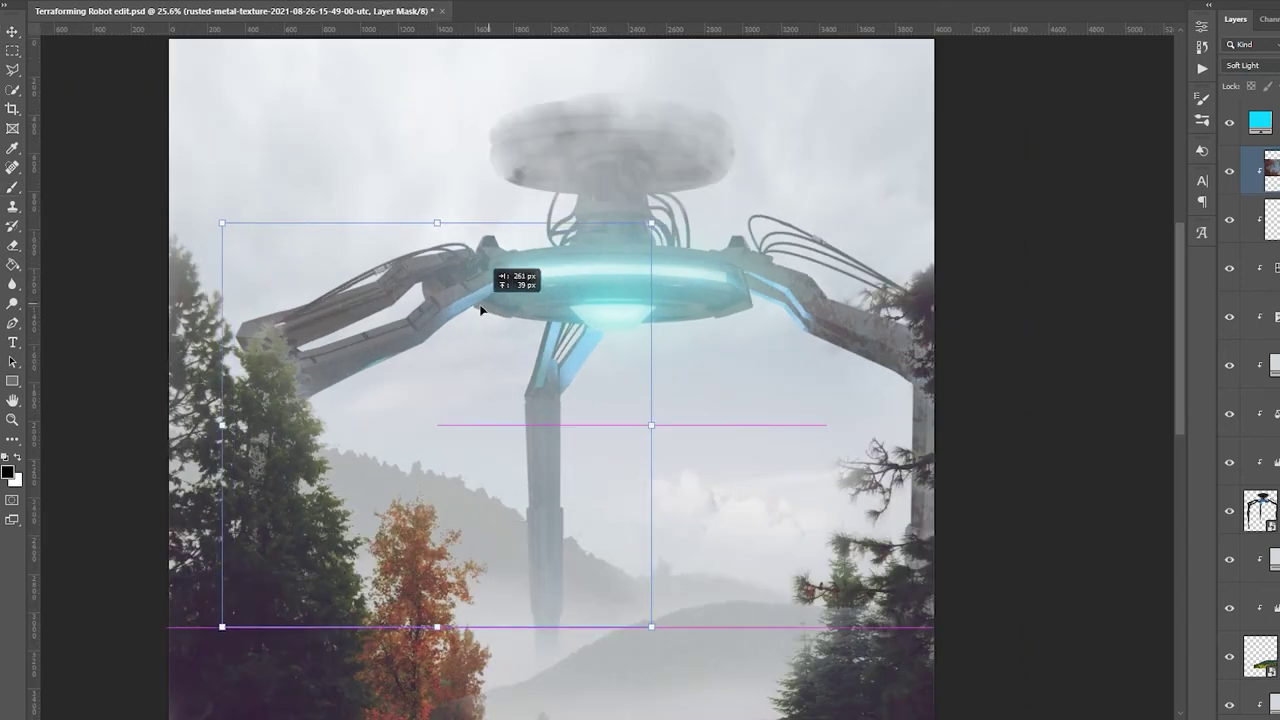
left_click_drag(676, 277, 640, 250)
key("Return")
key("ctrl+alt+g")
left_click(1240, 65)
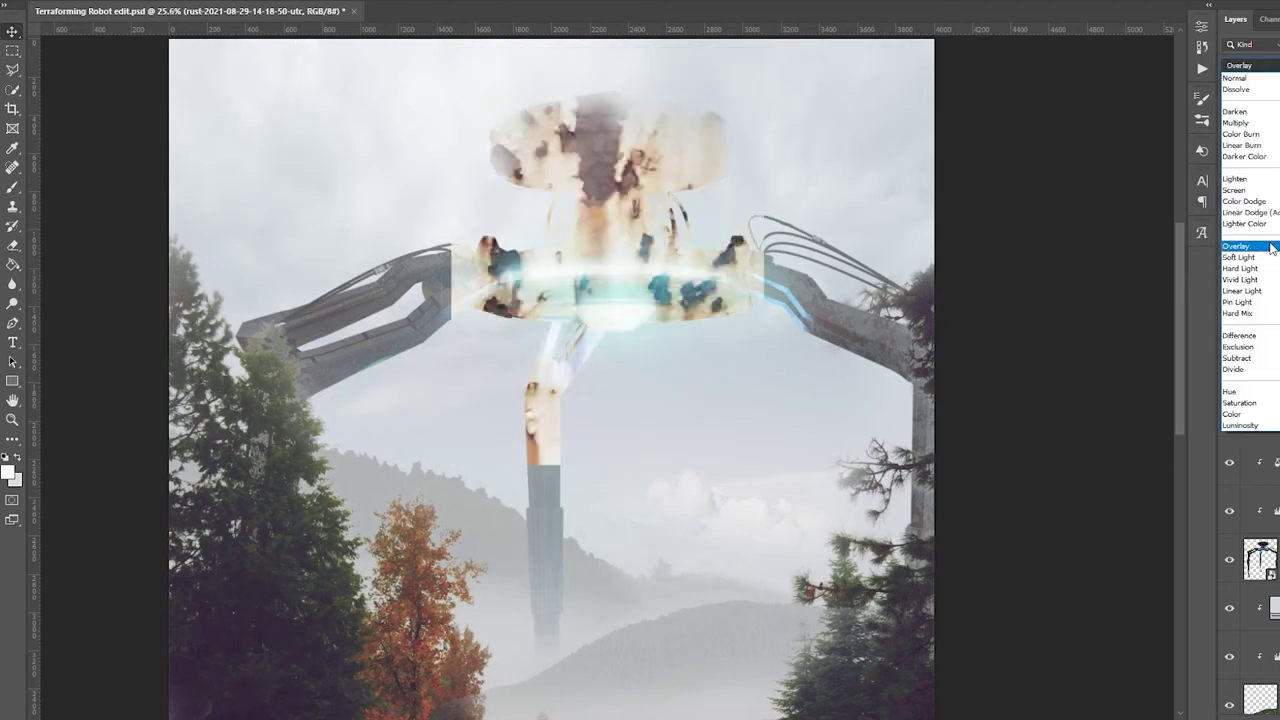
left_click(1250, 303)
Step: Transform the rust texture over the robot's head and mask it back to subtle patches
key("ctrl+t")
right_click(614, 114)
left_click(680, 390)
left_click(594, 148)
key("Return")
key("x")
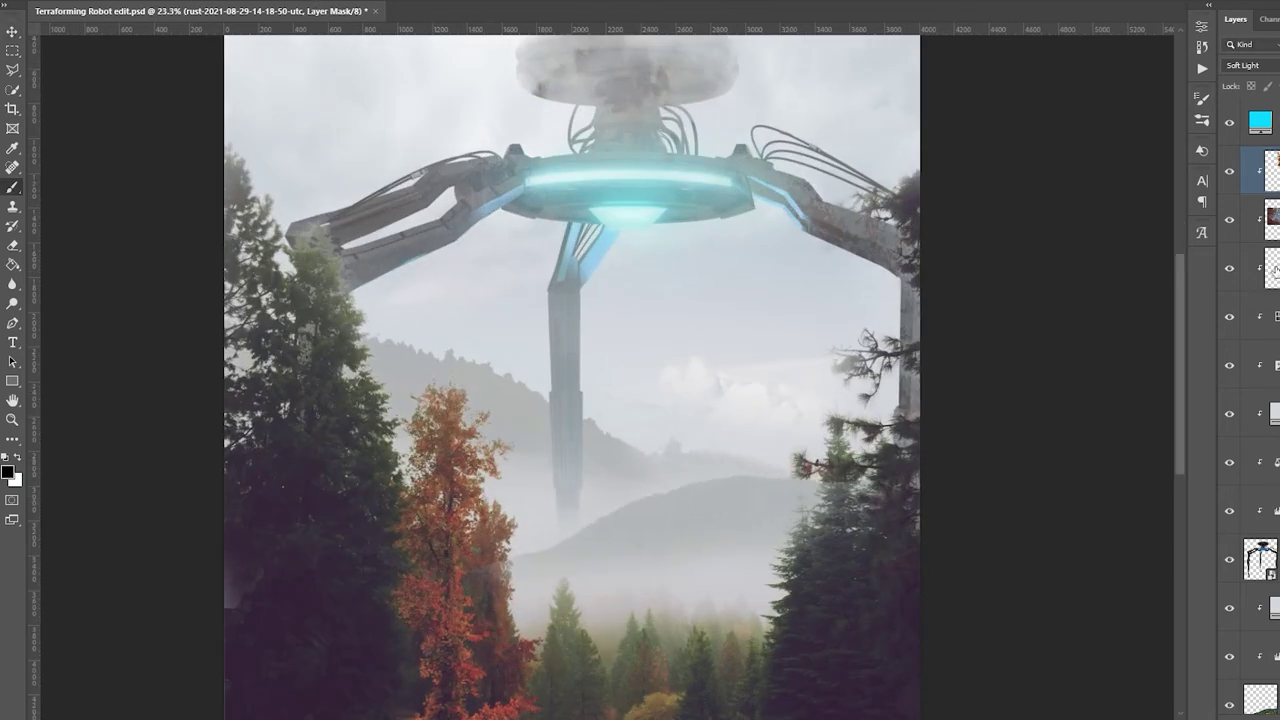
Step: Move a copy of the old painted rusted metal texture over the left arm and mask its excess
key("ctrl+t")
left_click_drag(926, 326, 431, 326)
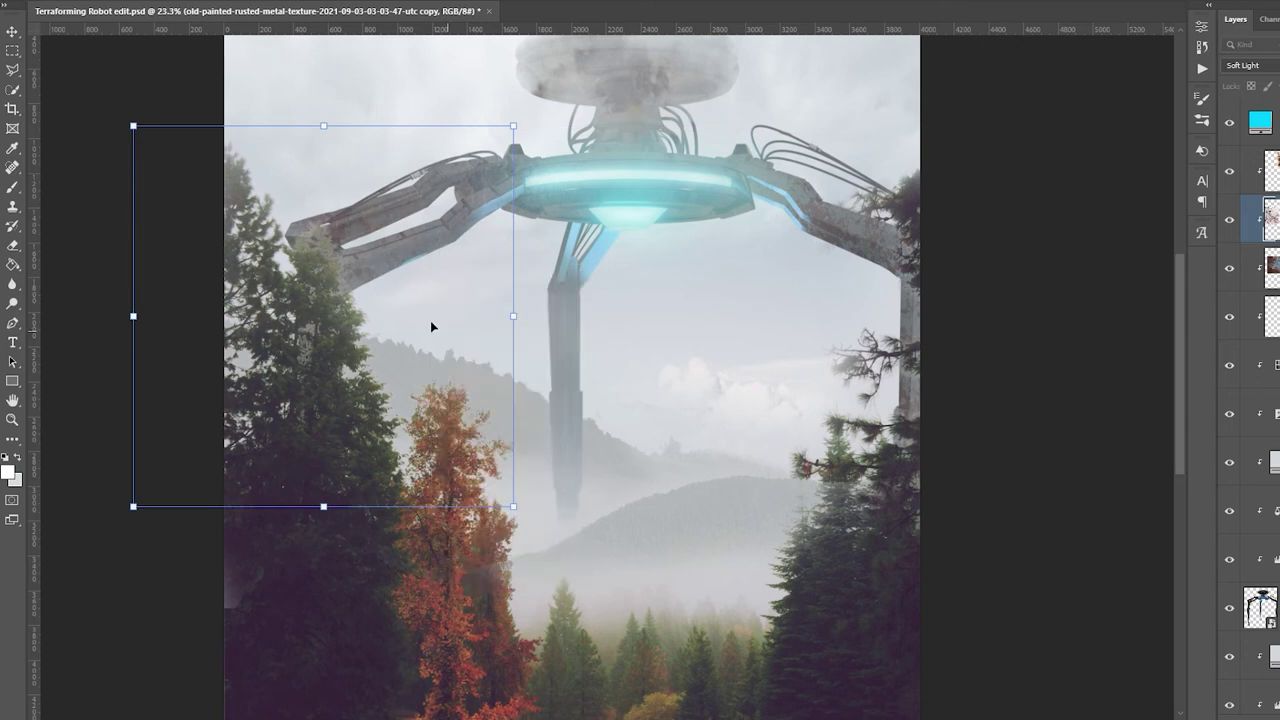
key("Return")
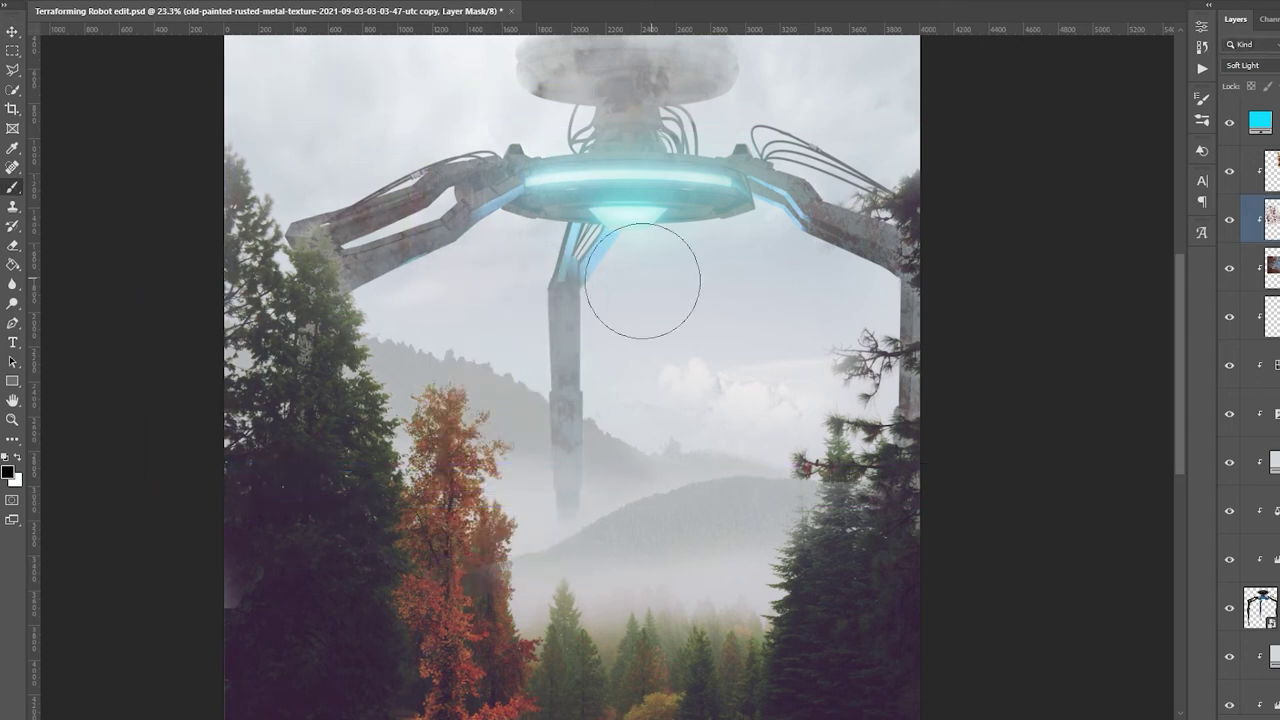
Step: Place the misty Norwegian woods image above the other layers and move it down over the forest floor
scroll(782, 113, "down", 3)
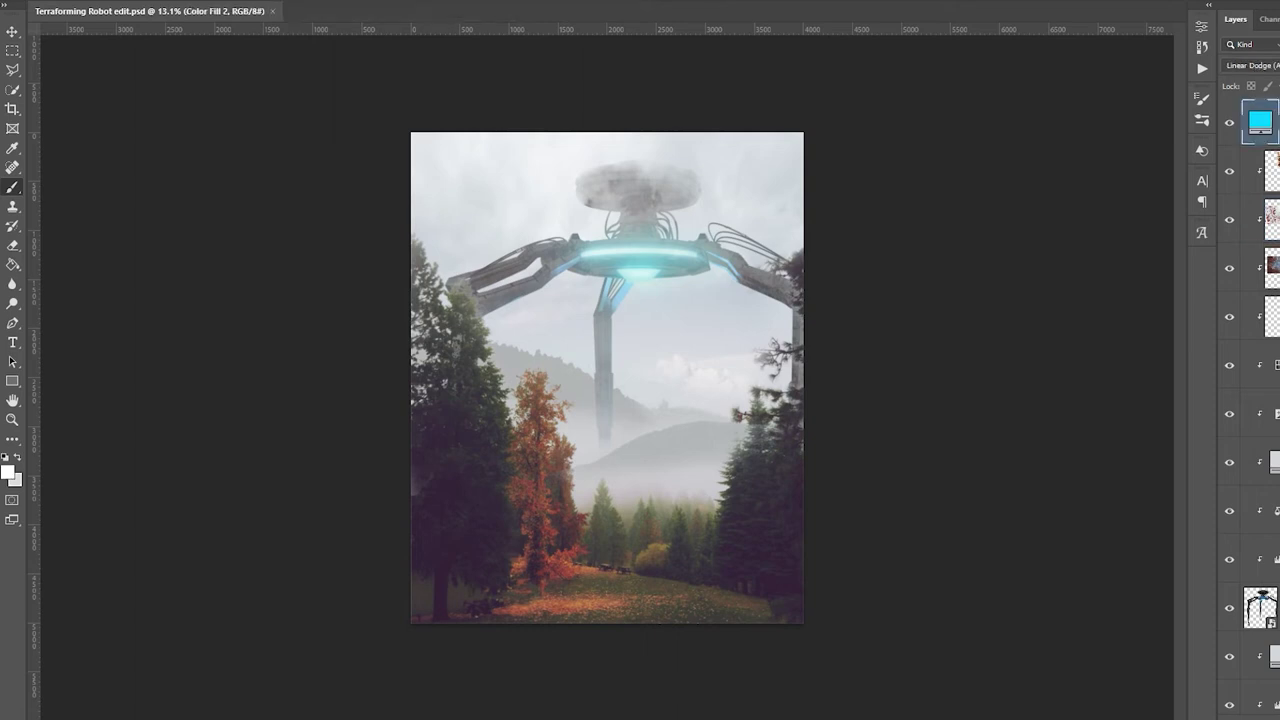
key("Return")
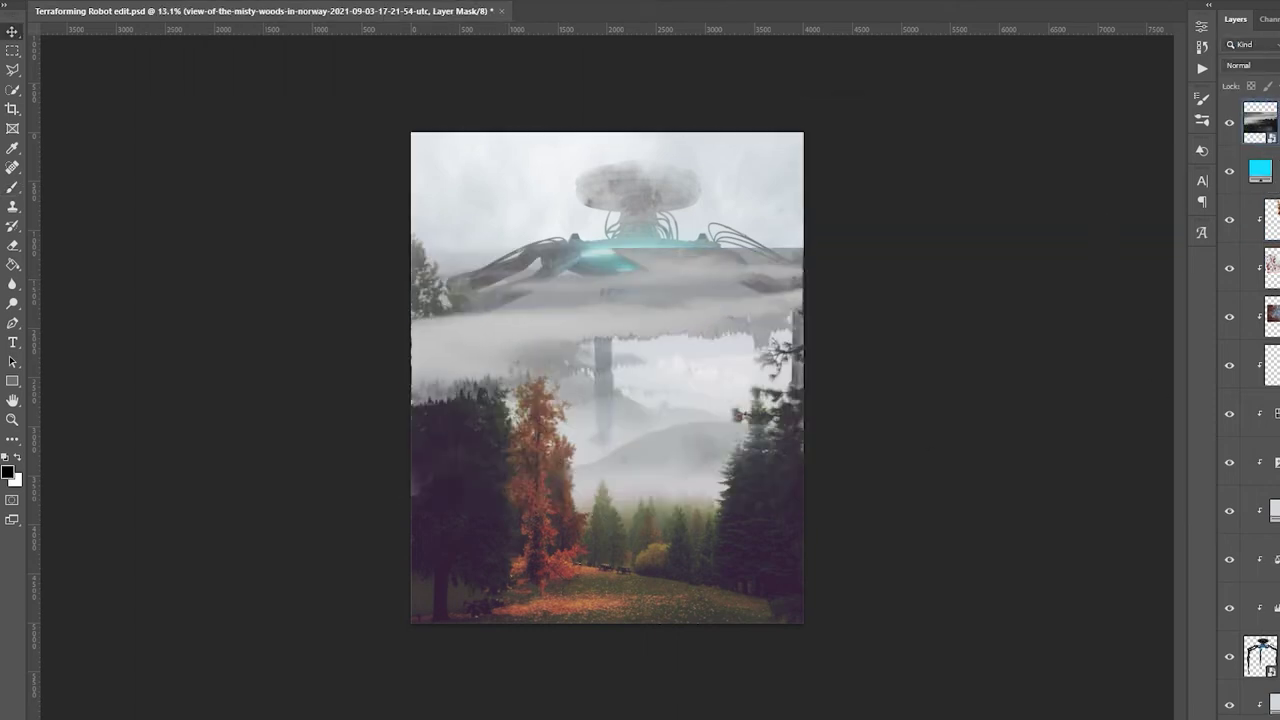
left_click_drag(857, 337, 703, 451)
key("Return")
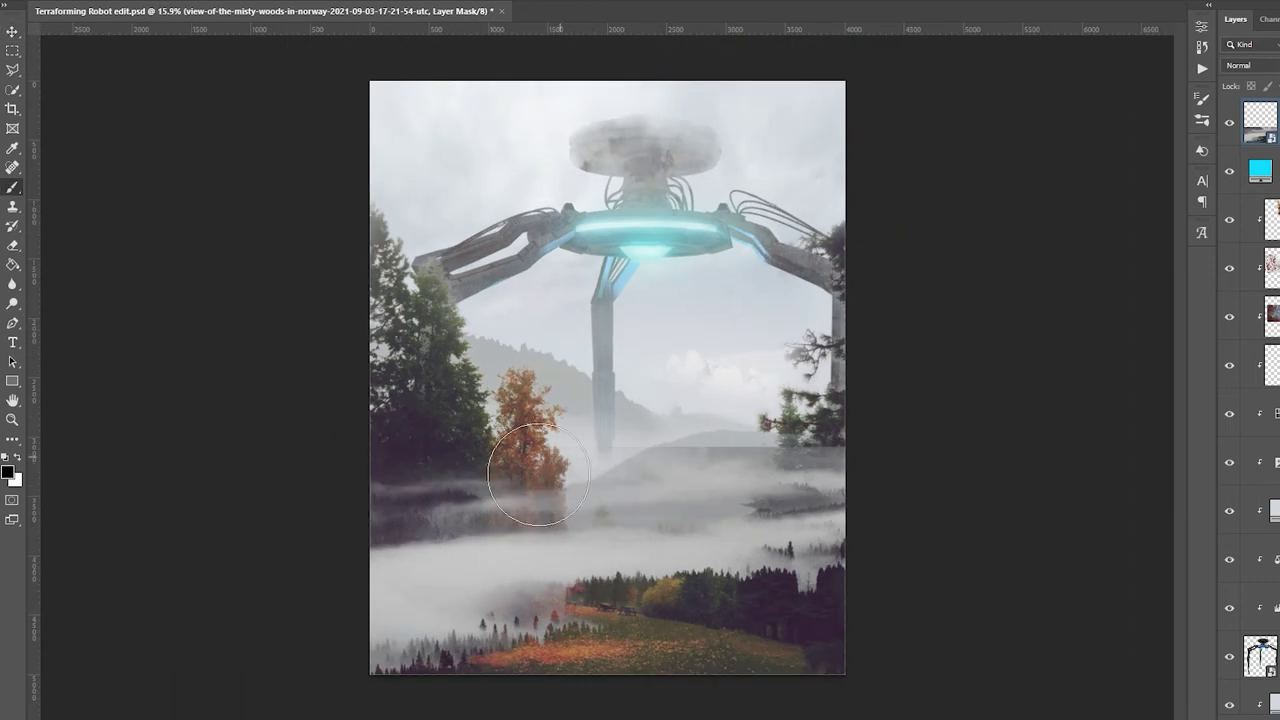
Step: Mask the misty-woods image down to a band of fog and position it across the clearing
mouse_move(538, 475)
left_mouse_down()
mouse_move(754, 484)
mouse_move(739, 609)
mouse_move(830, 585)
mouse_move(473, 655)
mouse_move(464, 686)
mouse_move(399, 513)
mouse_move(446, 567)
mouse_move(610, 598)
left_mouse_up()
key("v")
mouse_move(569, 501)
left_mouse_down()
mouse_move(571, 546)
mouse_move(617, 580)
left_mouse_up()
Step: Select the meadow-forrest layer's mask and paint across the forest floor and the bases of the distant trees
left_click(618, 580, "ctrl")
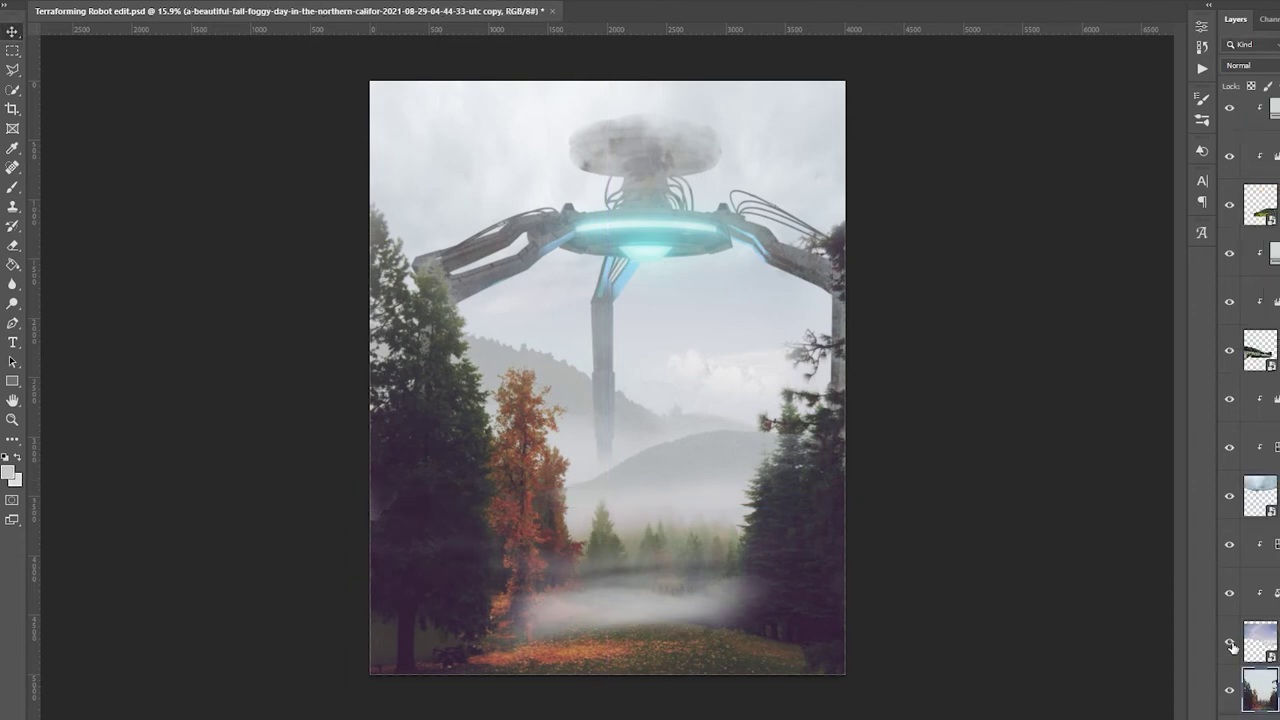
left_click(462, 527, "ctrl")
left_click(408, 541, "ctrl")
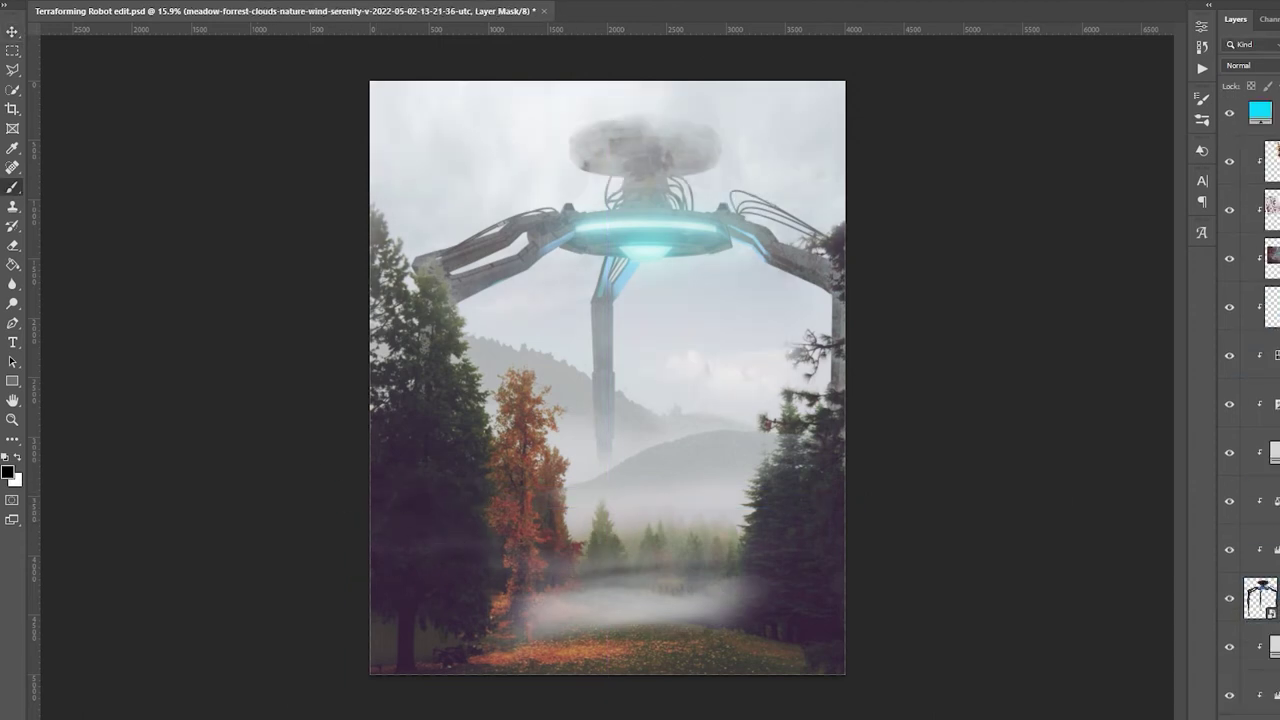
right_click(630, 560)
key("Escape")
key("x")
mouse_move(465, 605)
left_mouse_down()
mouse_move(610, 600)
mouse_move(720, 575)
left_mouse_up()
key("x")
Step: Transform the misty-woods layer and shift the fog toward the lower right of the forest floor
left_click(1260, 120)
right_click(1260, 120)
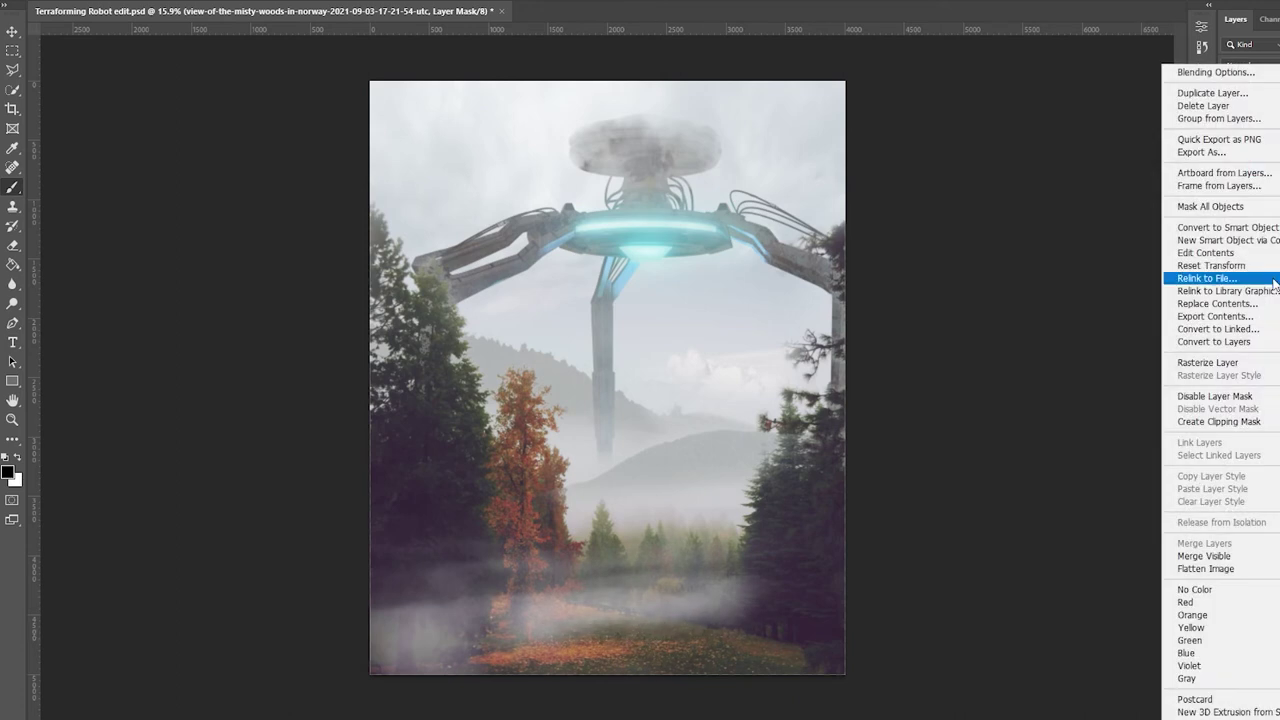
left_click(1120, 277)
key("ctrl+t")
right_click(651, 603)
left_click(680, 377)
left_click_drag(620, 600, 677, 652)
key("Return")
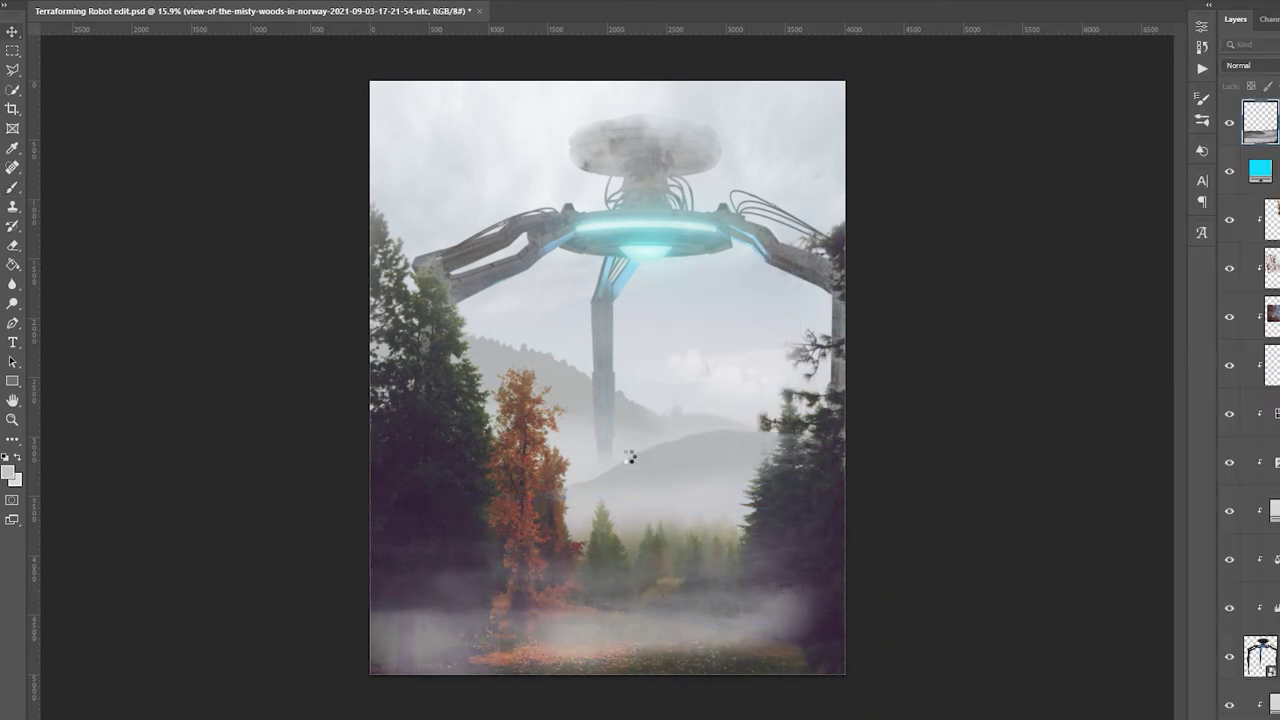
Step: Place the Plasma Beam image beneath the disc's lamp, reaching down to the trees, and keep its blend mode Normal
scroll(623, 443, "down", 3)
scroll(663, 366, "up", 3)
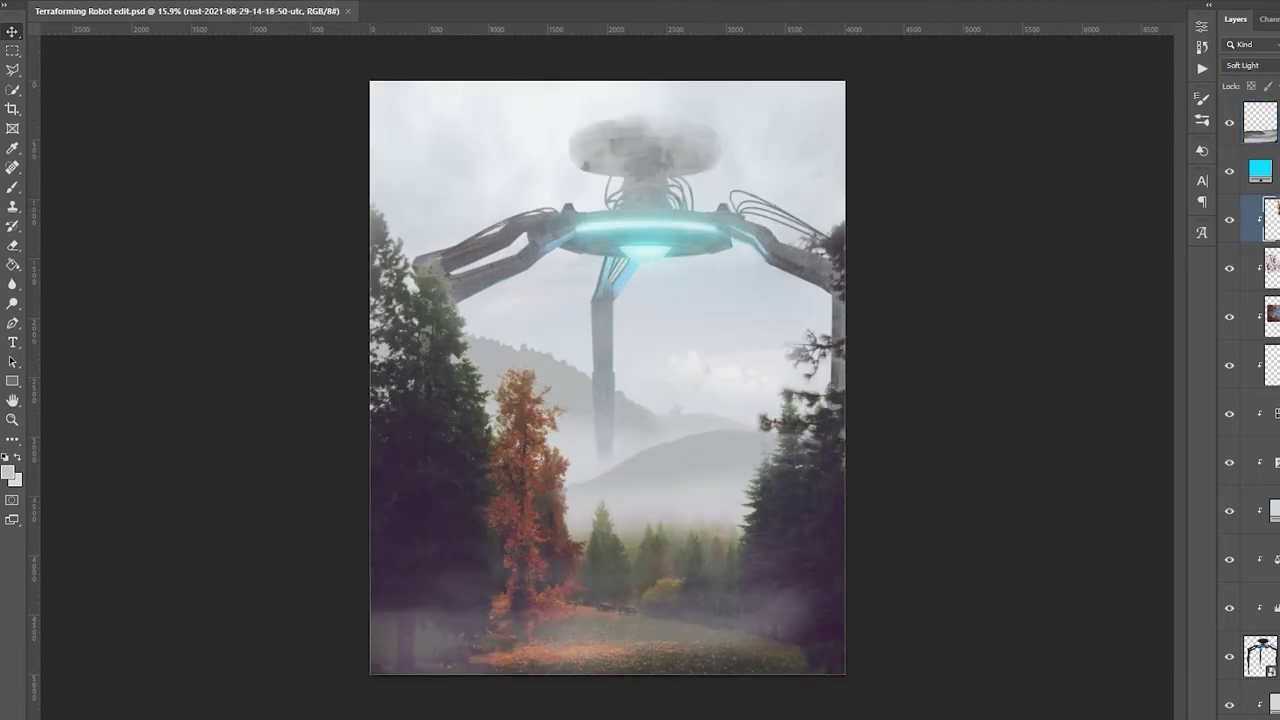
left_click_drag(632, 437, 640, 400)
key("Return")
left_click(1250, 65)
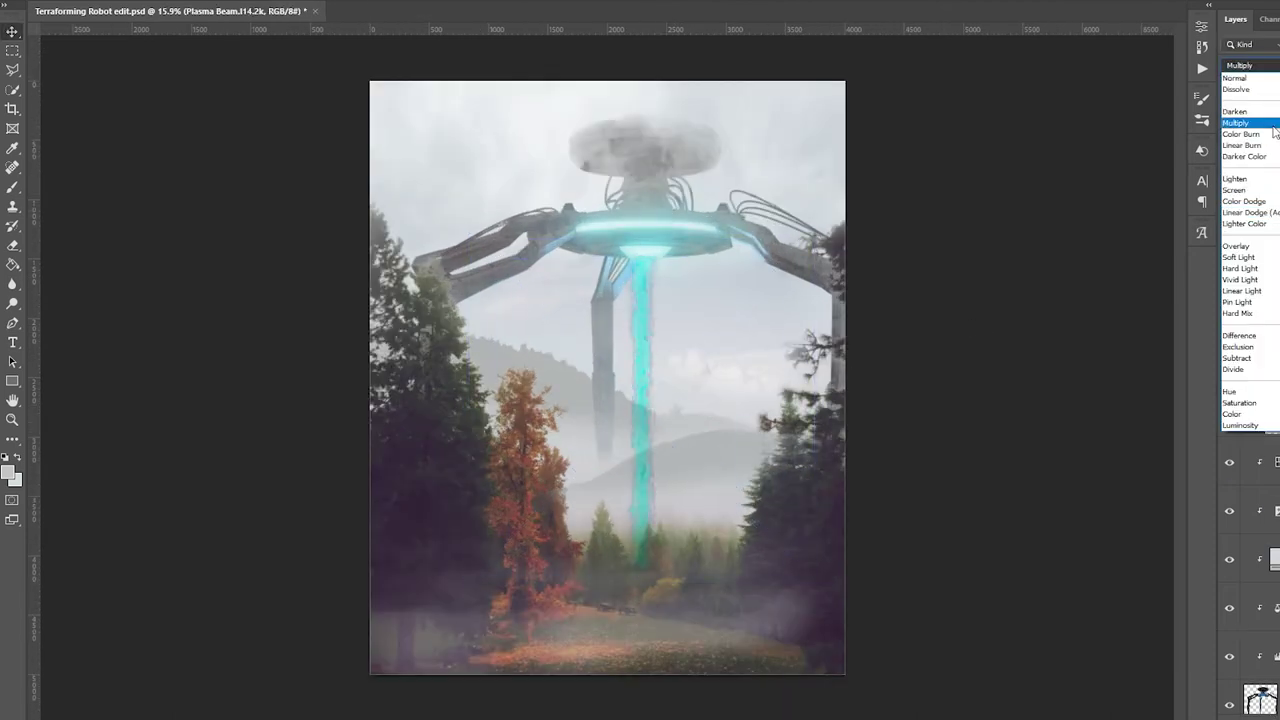
left_click(1236, 78)
Step: Mask the lower end of the plasma beam so it ends behind the distant treetops
scroll(657, 380, "up", 2)
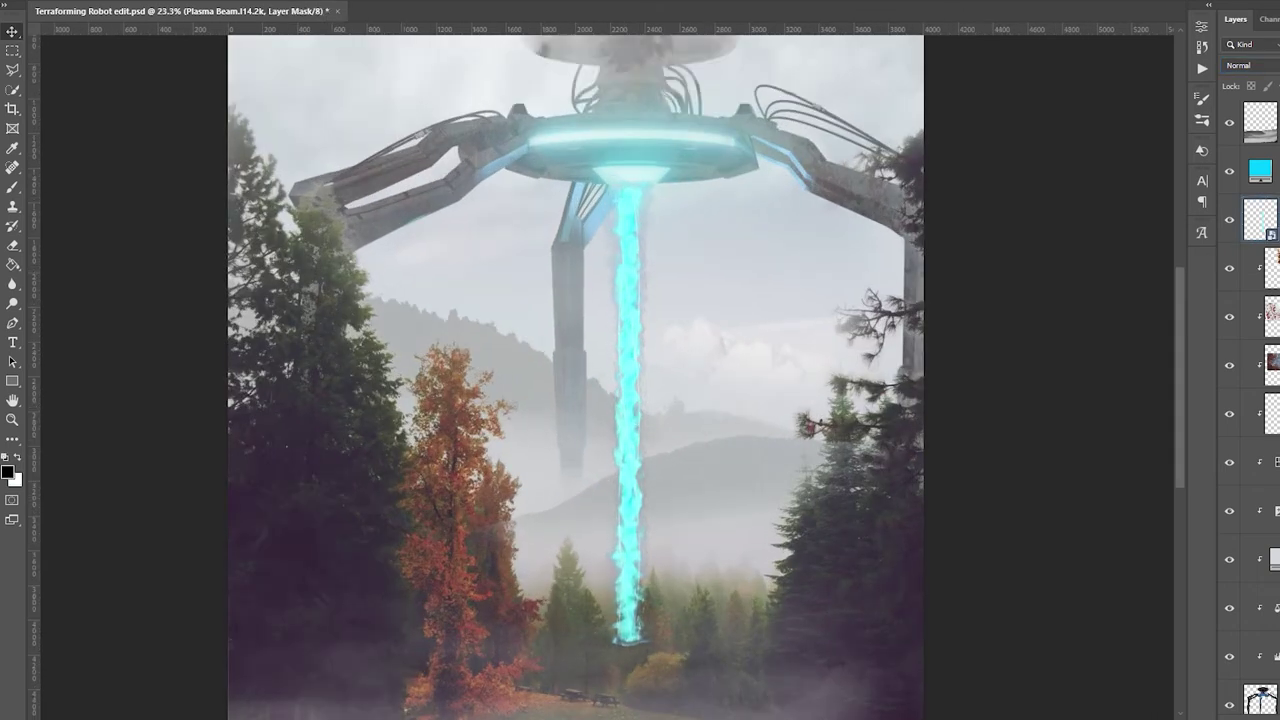
key("b")
right_click(634, 252)
key("Escape")
Step: Pick the Hard Elliptical 50 1 brush at 50 px for painting the plasma beam's mask
right_click(676, 278)
left_click_drag(948, 511, 939, 556)
key("Escape")
right_click(848, 330)
left_click_drag(1086, 636, 1084, 625)
left_click(910, 487)
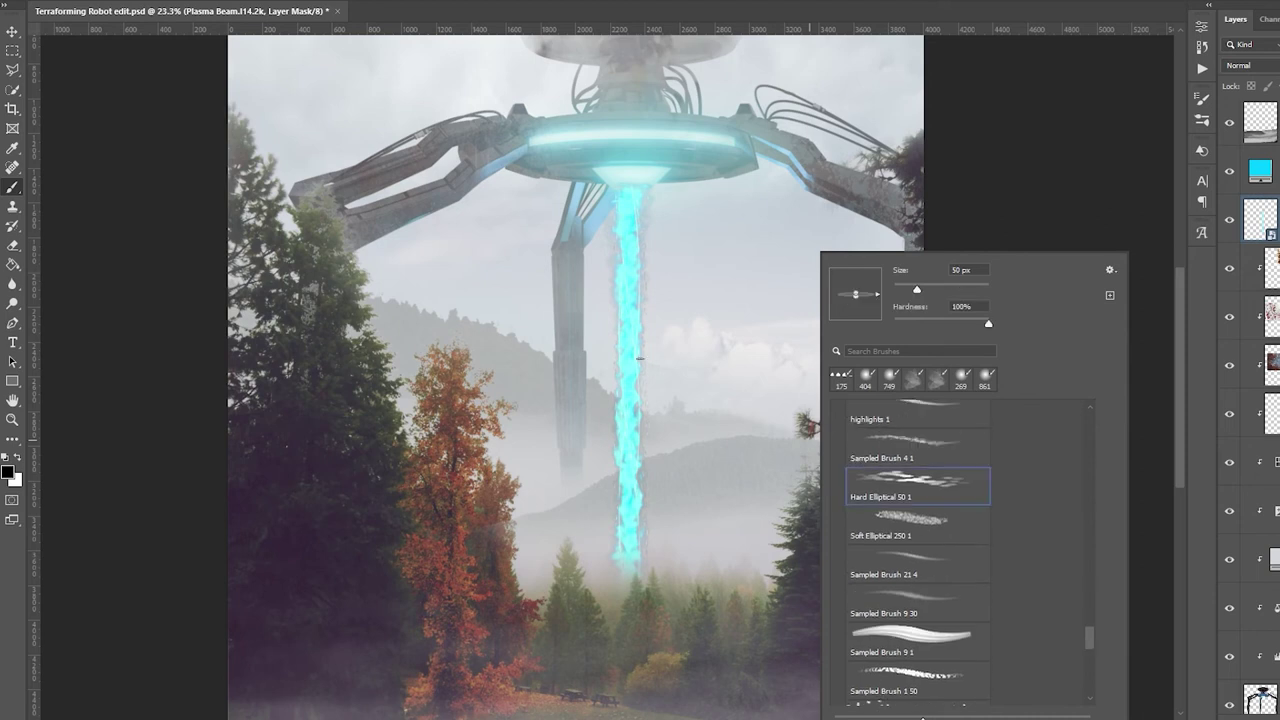
Step: Switch to a round brush about 173 px wide for refining the plasma beam's layer mask
key("Return")
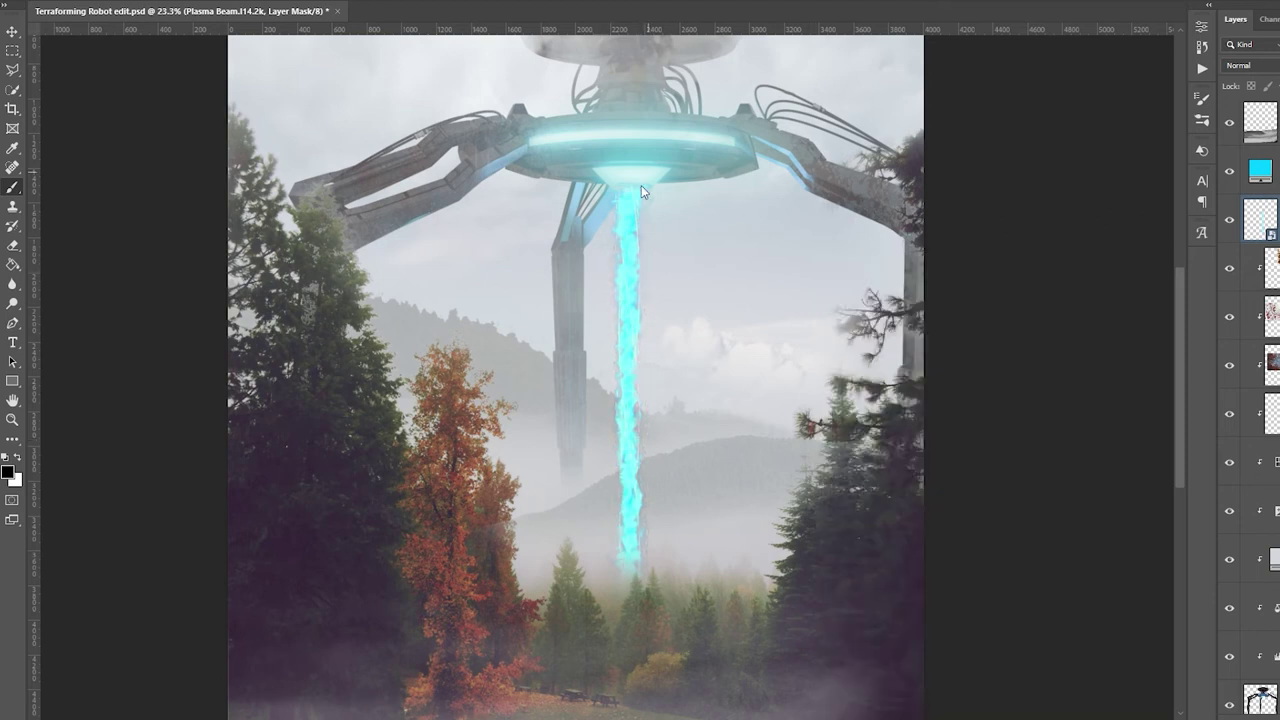
right_click(740, 255)
left_click_drag(1003, 643, 1006, 571)
key("Escape")
right_click(671, 343, "alt")
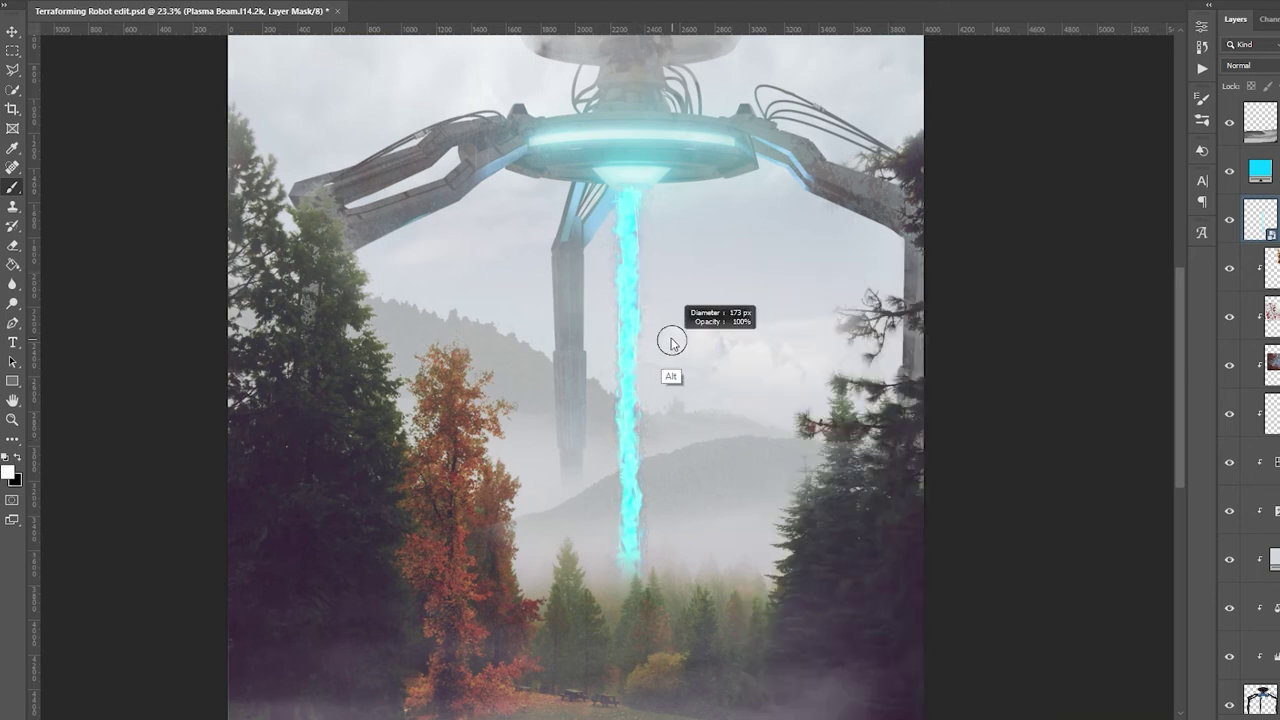
Step: Choose a brighter blend mode for the Plasma Beam and paint a glow along it on the Color Fill 2 mask
left_click(1260, 171)
left_click(1250, 65)
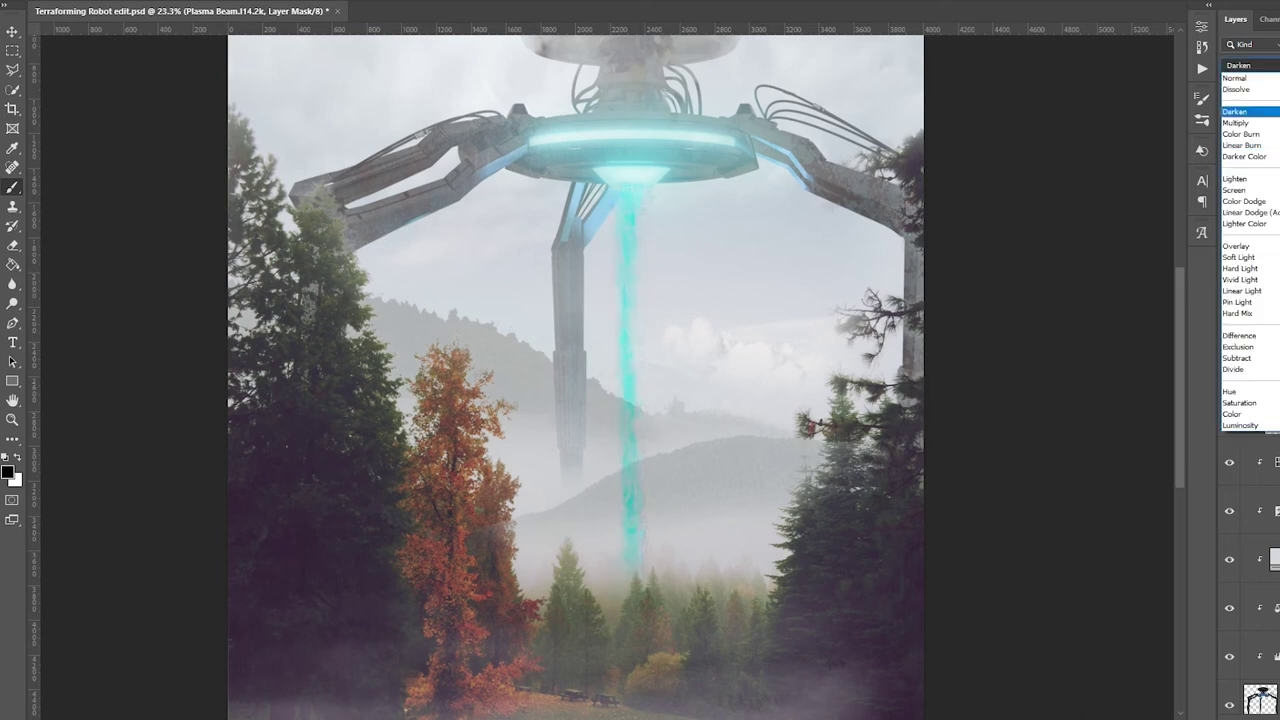
left_click(1250, 171)
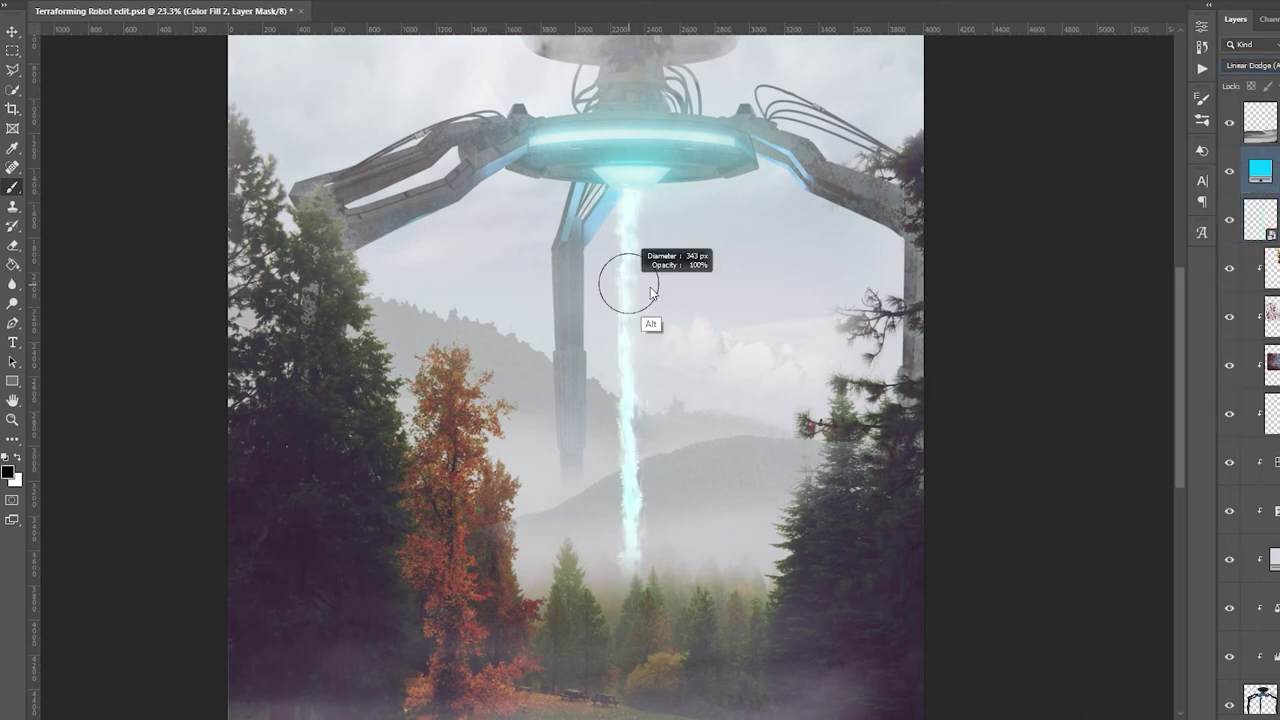
key("x")
left_click_drag(634, 294, 625, 600)
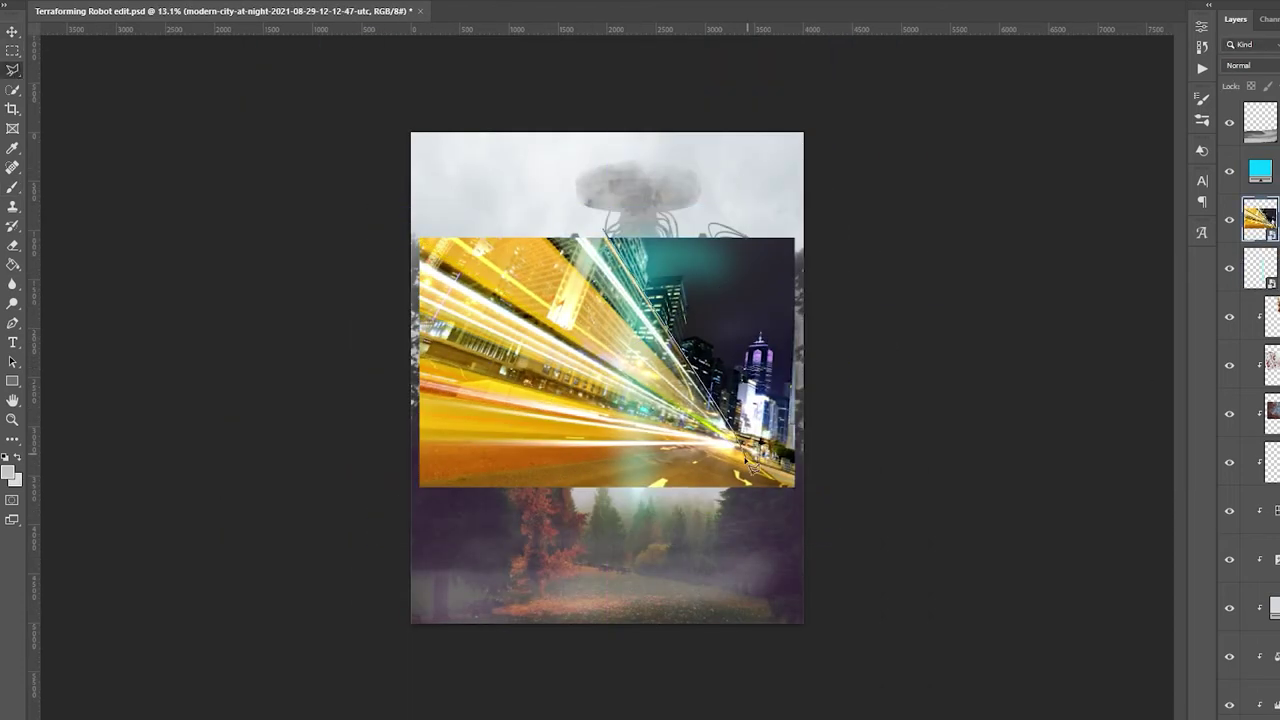
Step: Outline the yellow light trails in the modern-city-at-night image with the Polygonal Lasso and isolate them
left_click(738, 460)
left_click(370, 505)
left_click(372, 255)
left_click(455, 211)
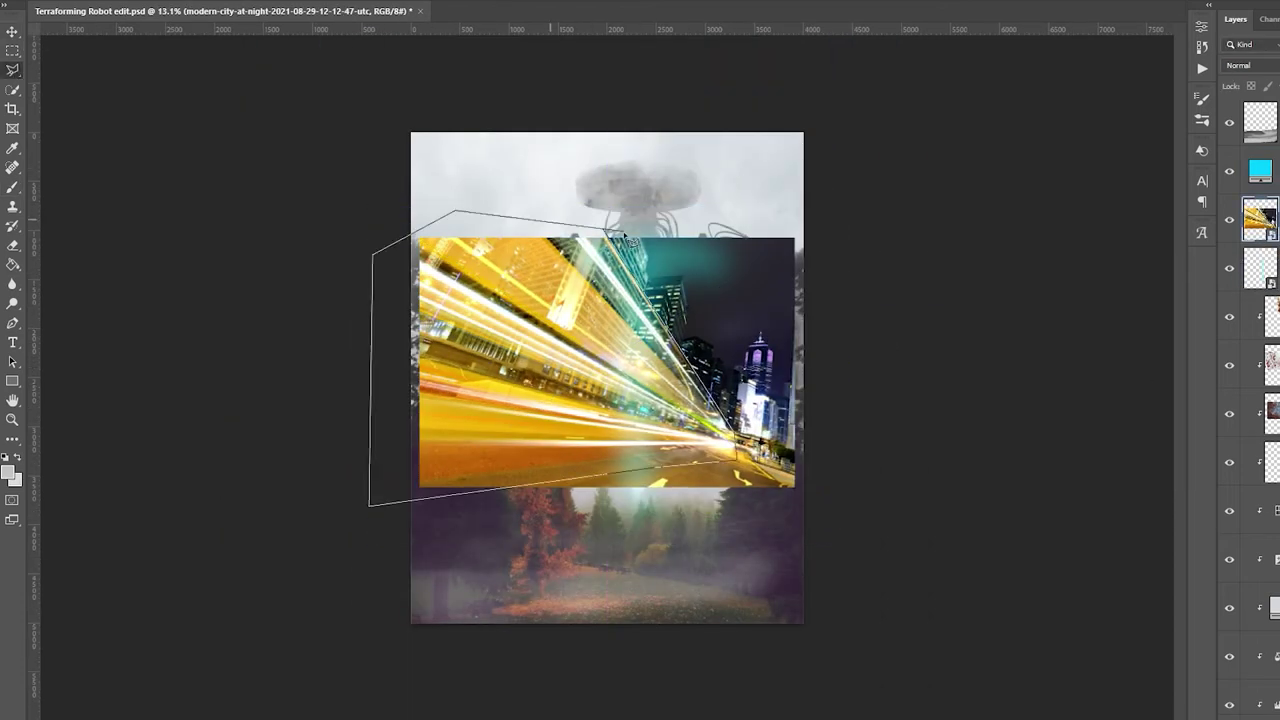
double_click(628, 238)
left_click(1260, 219)
Step: Transform and warp the light trails so they fan out from the disc's lamp to the forest floor
key("ctrl+t")
left_click_drag(400, 245, 394, 286)
right_click(720, 173)
left_click(745, 331)
left_click_drag(760, 470, 700, 460)
key("Return")
Step: Set the light-trails layer to Screen and mask its hard edges over the trees and forest floor
left_click(1250, 65)
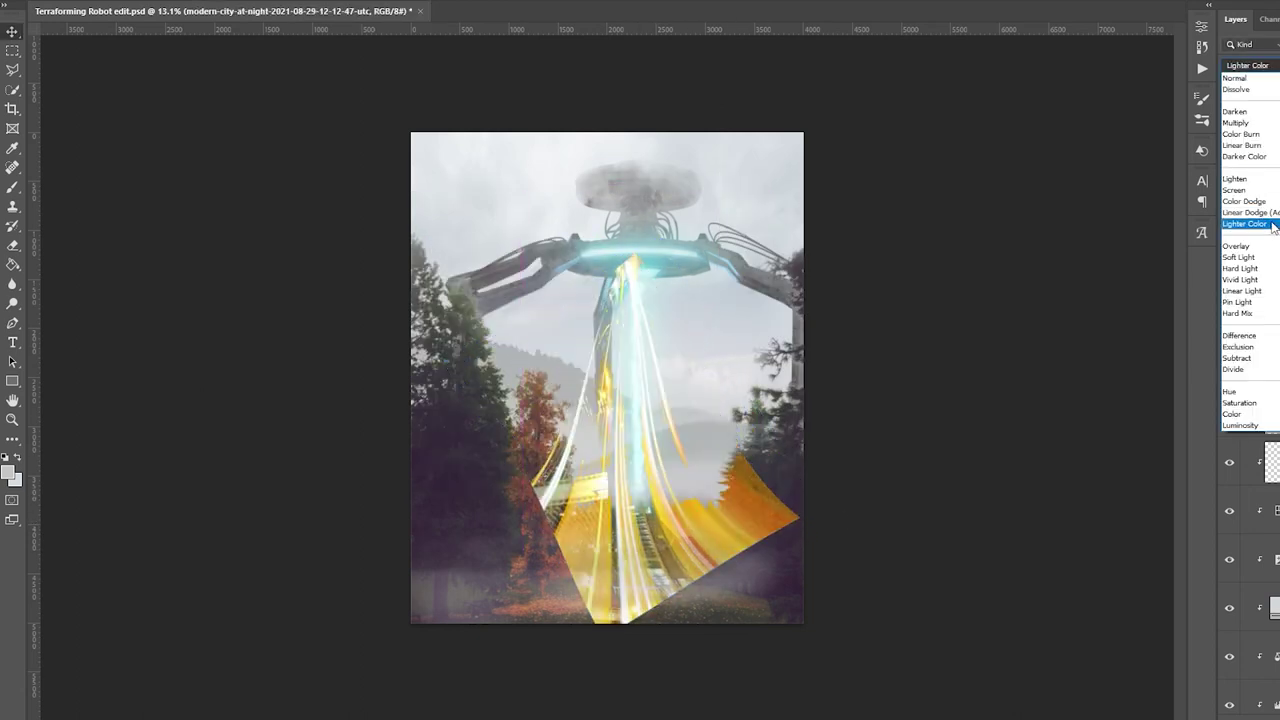
left_click(1250, 112)
key("x")
left_click_drag(788, 500, 720, 560)
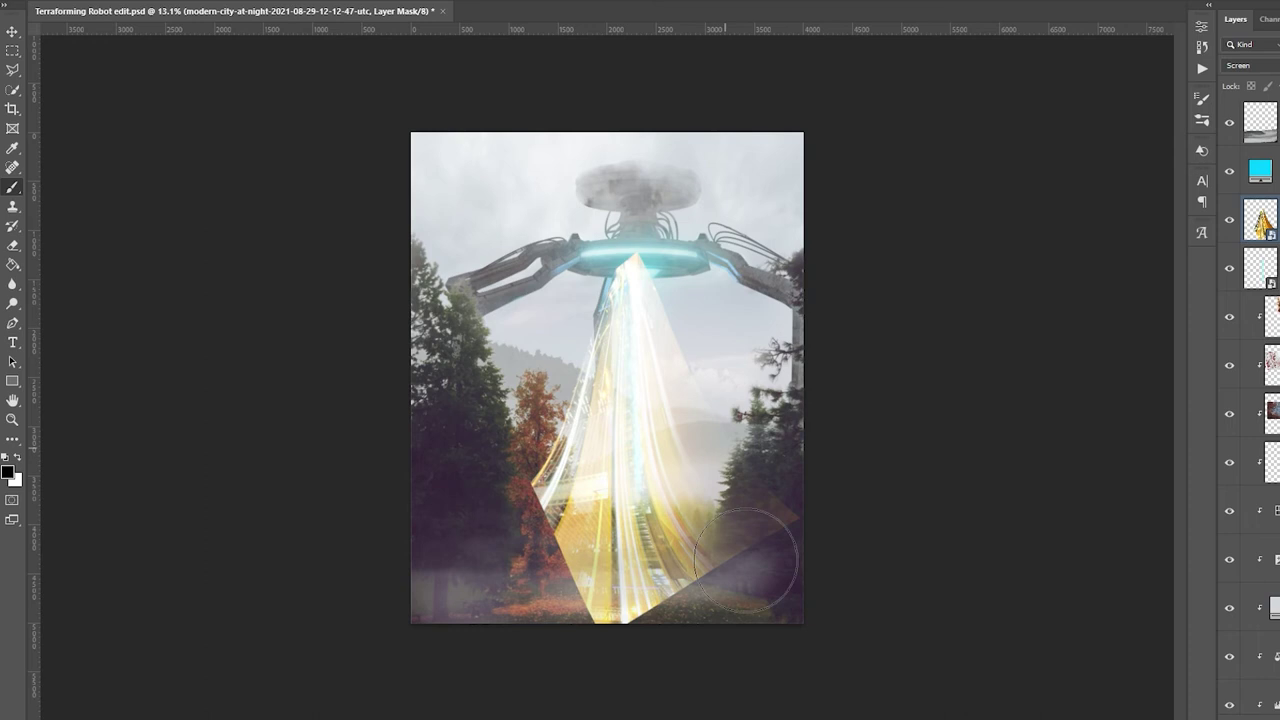
left_click_drag(560, 520, 566, 409)
left_click_drag(600, 470, 683, 588)
Step: Refine the light trails' mask with a smaller brush around the disc's lamp and down to the treetops
key("z")
left_click_drag(617, 258, 700, 262)
key("b")
key("bracketleft")
key("bracketleft")
key("bracketleft")
key("bracketleft")
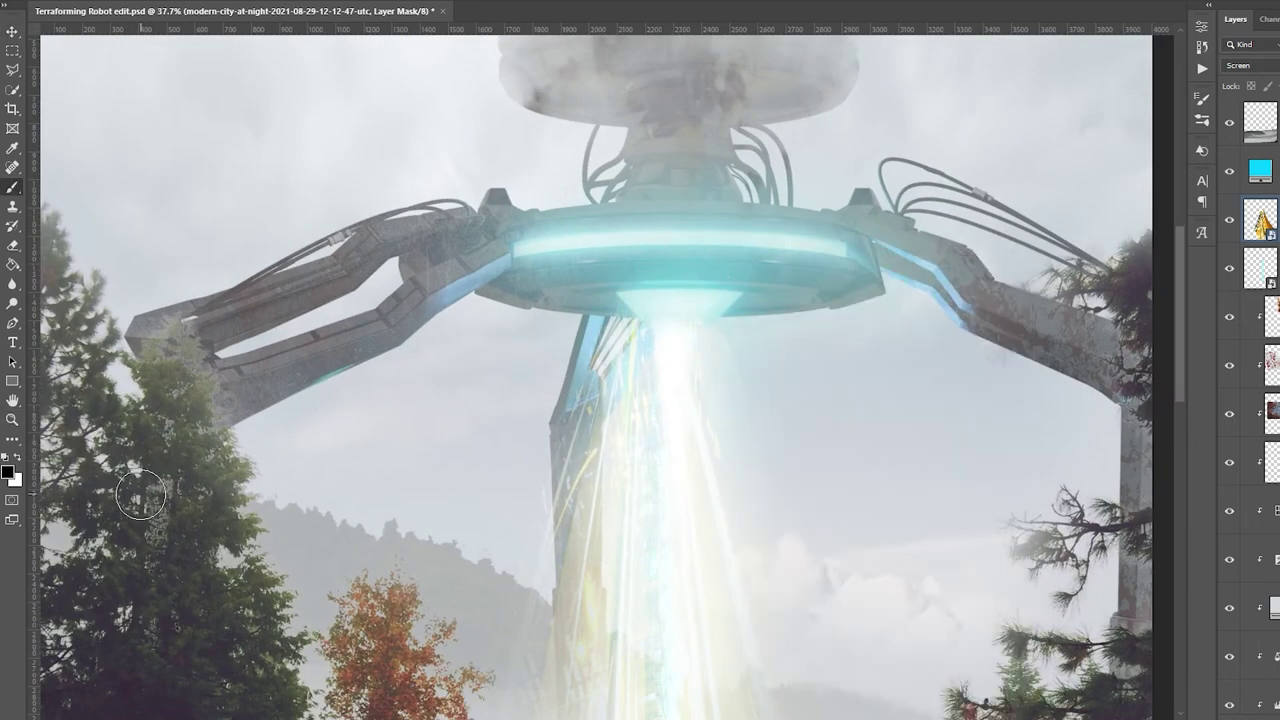
scroll(770, 500, "down", 10)
right_click(716, 252)
scroll(980, 536, "down", 1)
key("Escape")
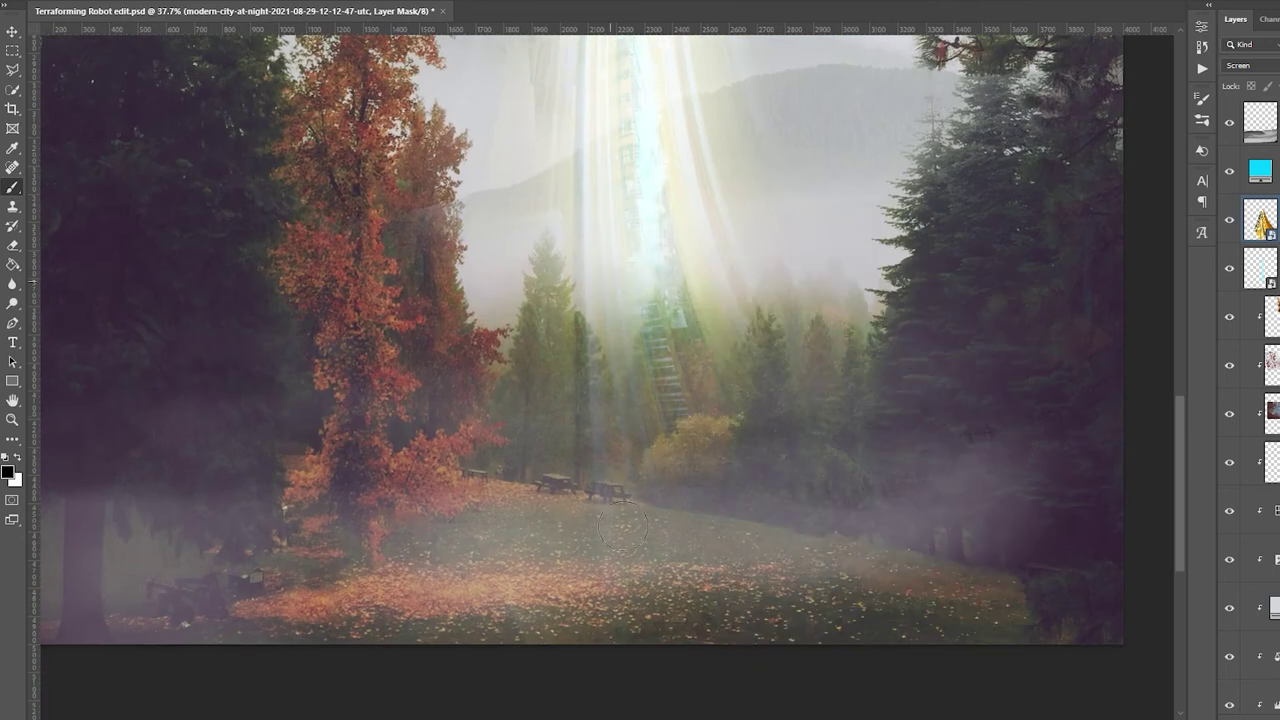
scroll(512, 224, "up", 5)
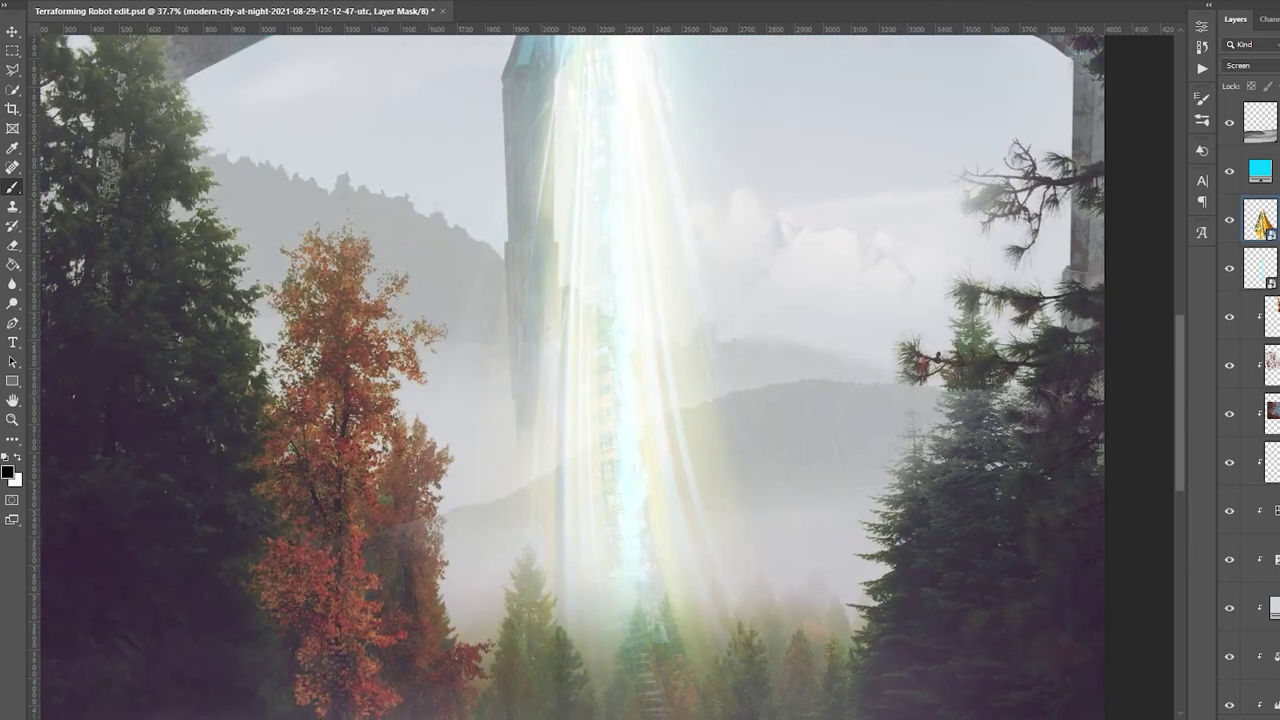
Step: Colorize the light trails with a clipped Hue/Saturation adjustment at hue 190, saturation 71 and lightness -24
key("ctrl+u")
left_click_drag(1086, 158, 1094, 156)
left_click_drag(1074, 184, 1049, 186)
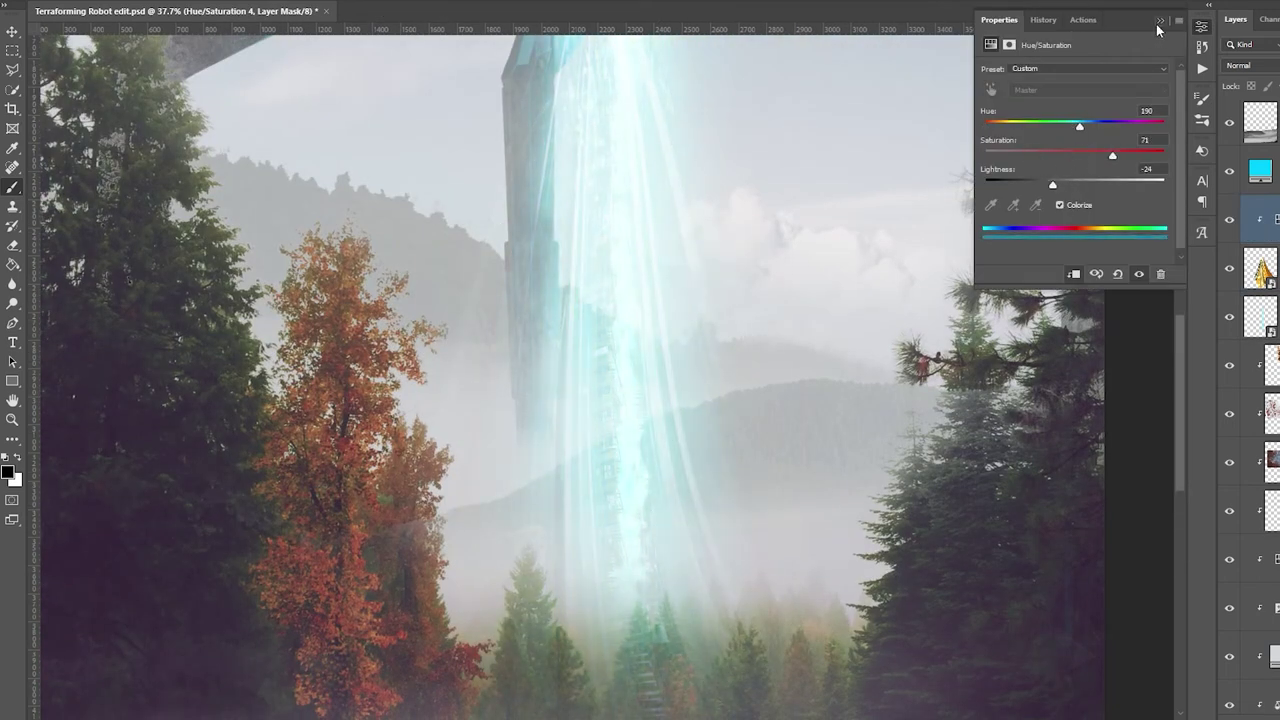
left_click(1160, 20)
Step: Shift the light trails and their adjustment about 94 px right and 19 px down beneath the lamp
key("ctrl+0")
key("alt+bracketleft")
left_click_drag(703, 355, 719, 358)
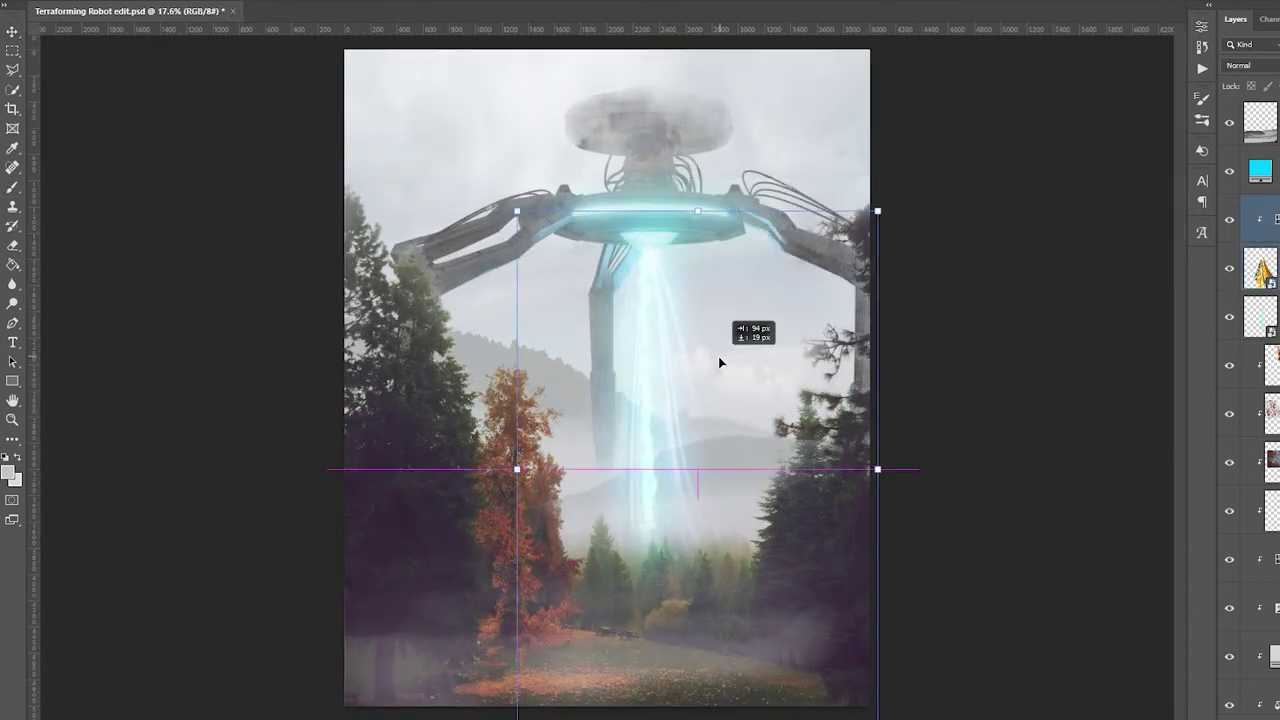
Step: Place the black powder explosion image, enlarge it over the beam, and keep its blend mode Normal after previewing others
scroll(658, 266, "up", 1)
left_click_drag(1279, 395, 624, 395)
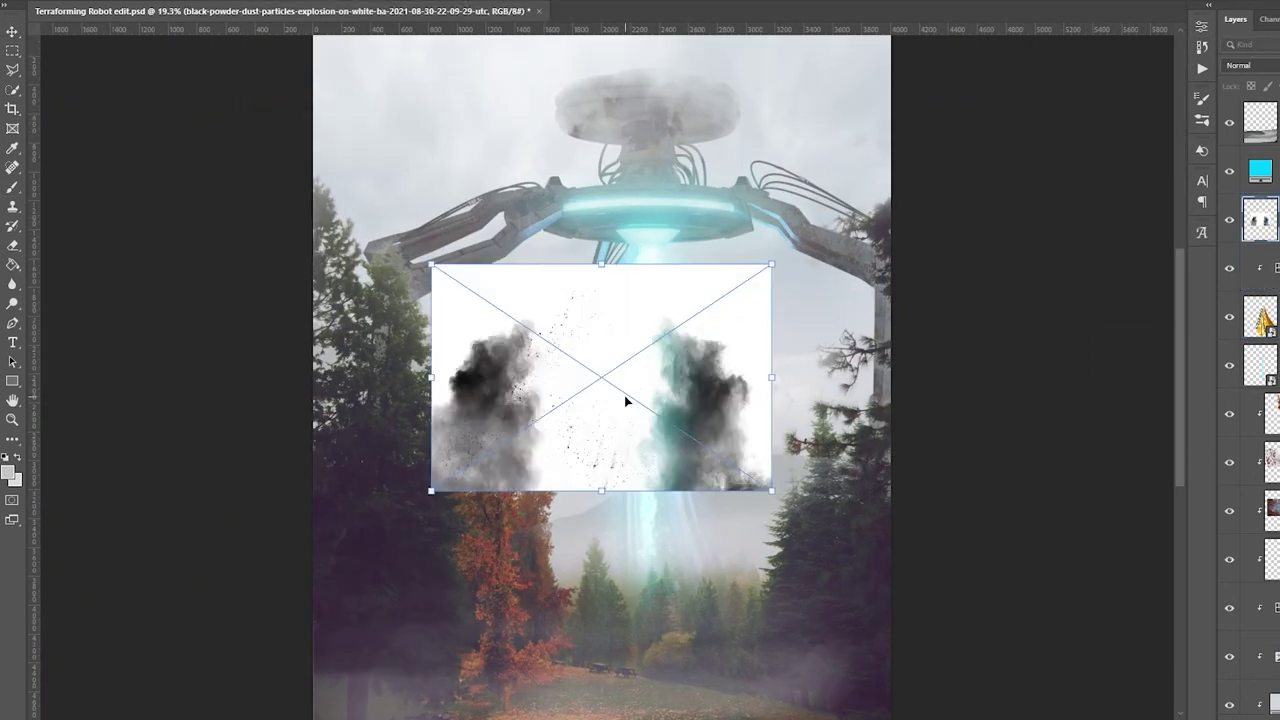
key("Return")
left_click(1245, 65)
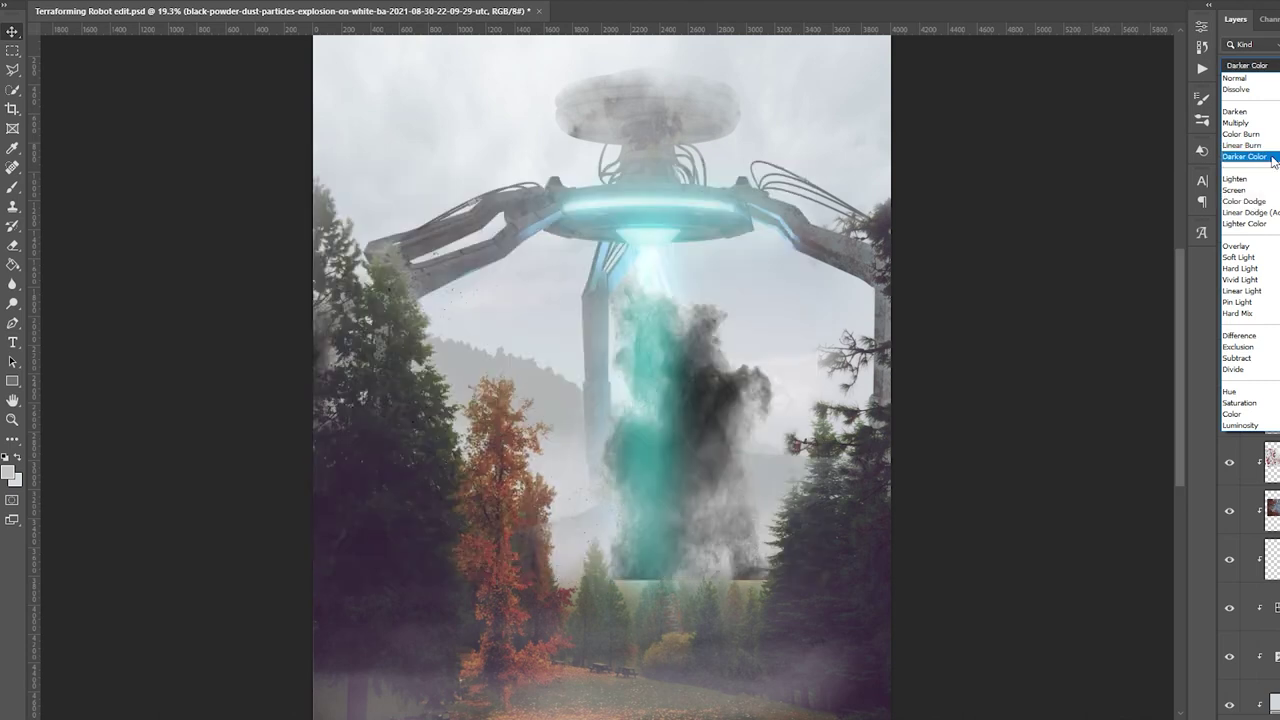
left_click(1235, 78)
Step: Mask out the powder image's white background and unwanted smoke with a selection and a soft round brush
left_click(180, 0)
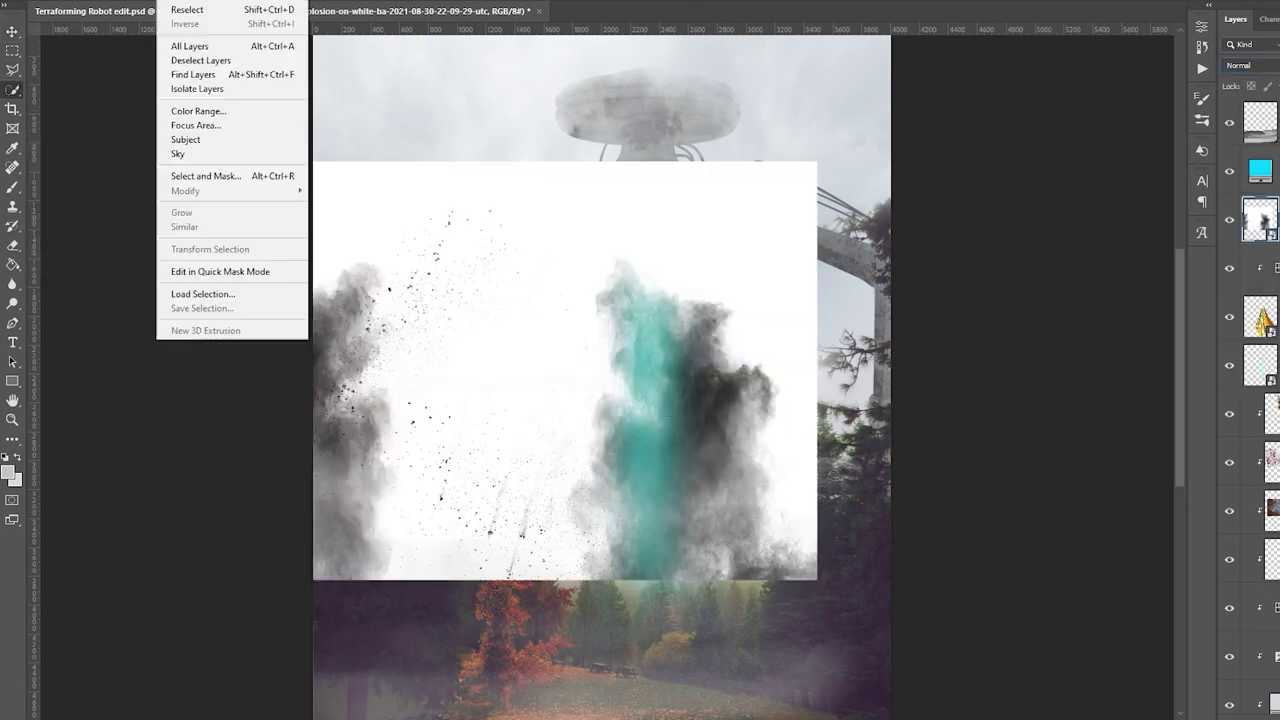
right_click(720, 560)
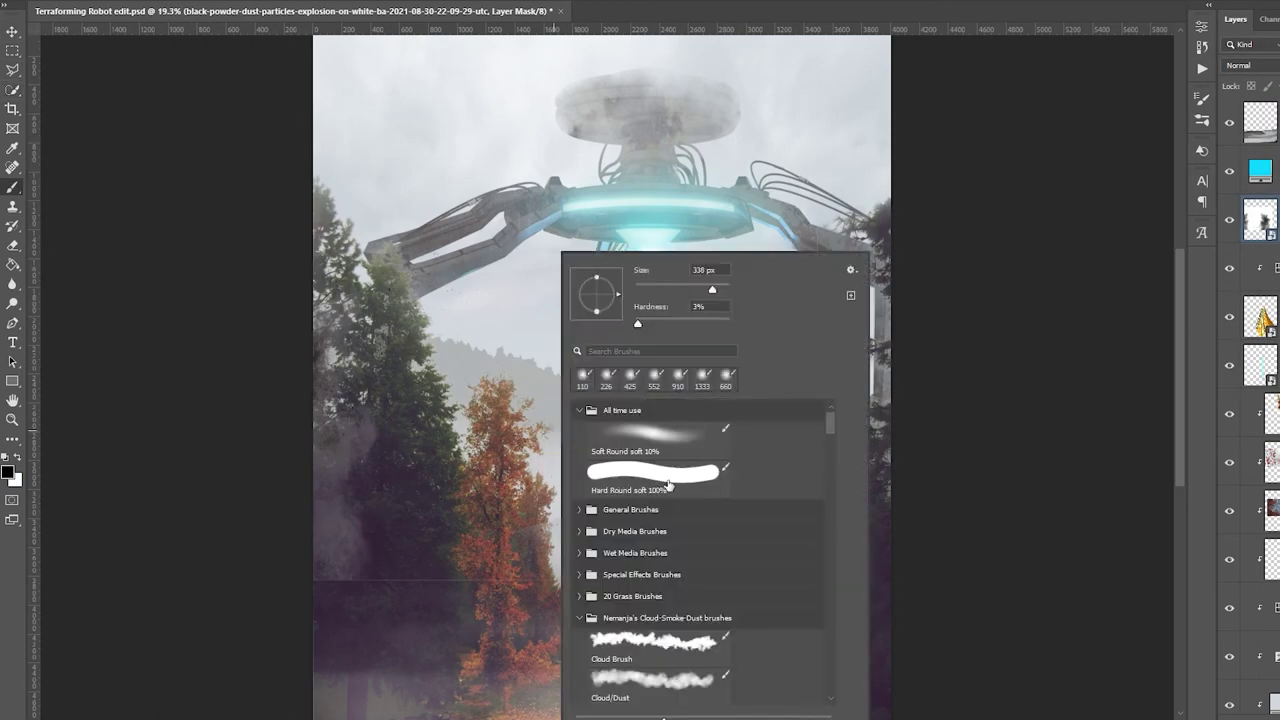
key("Escape")
right_click(880, 600)
Step: Transform the powder smoke into a narrow column running down the beam from the lamp
key("ctrl+t")
right_click(1240, 220)
left_click(1190, 149)
left_click_drag(600, 400, 648, 512)
key("Return")
Step: Blend the powder smoke as Screen and tint it with a clipped Hue/Saturation copy at hue 197 and saturation 71
left_click(1250, 65)
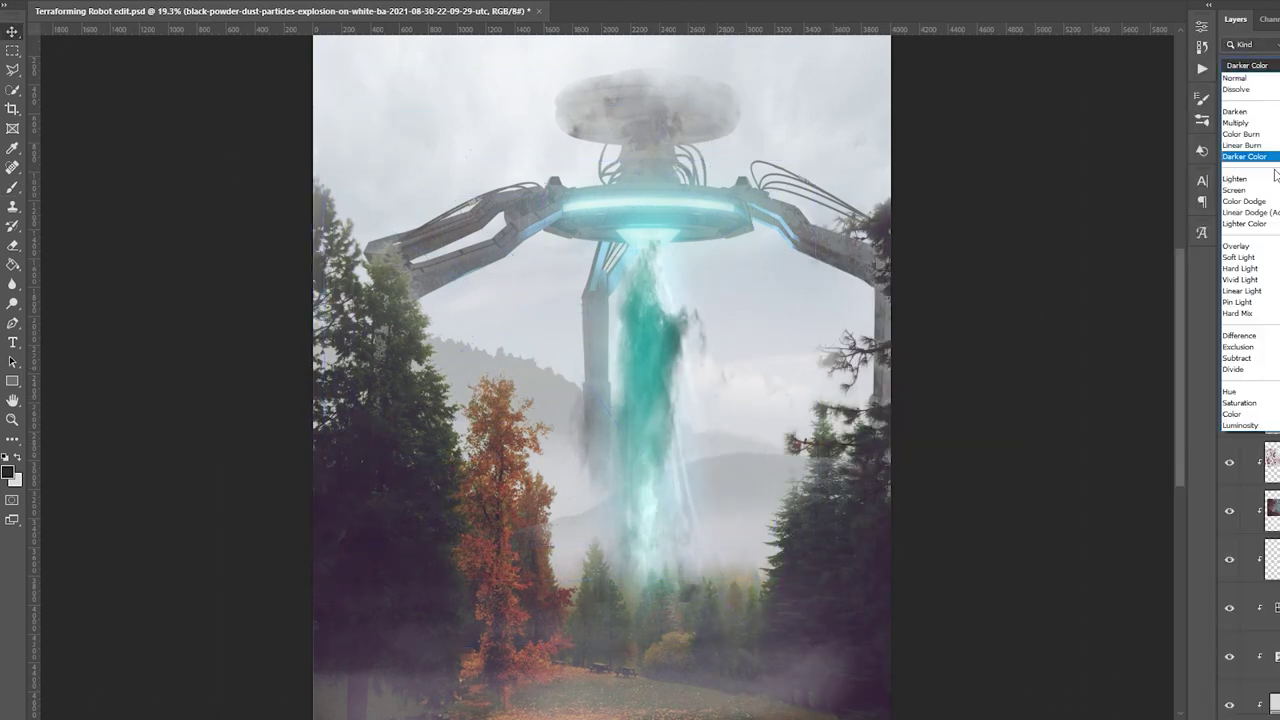
left_click(1245, 197)
left_click(1250, 65)
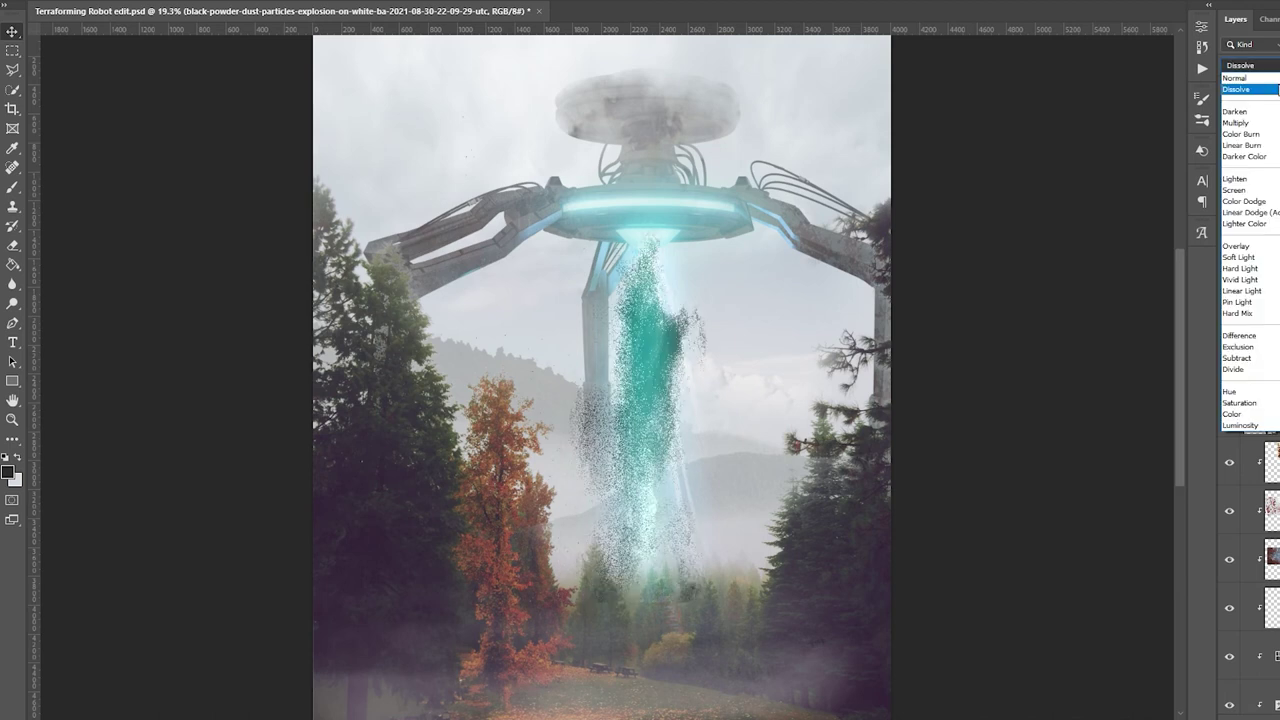
left_click(1262, 219)
double_click(1260, 219)
left_click_drag(1080, 125, 1087, 130)
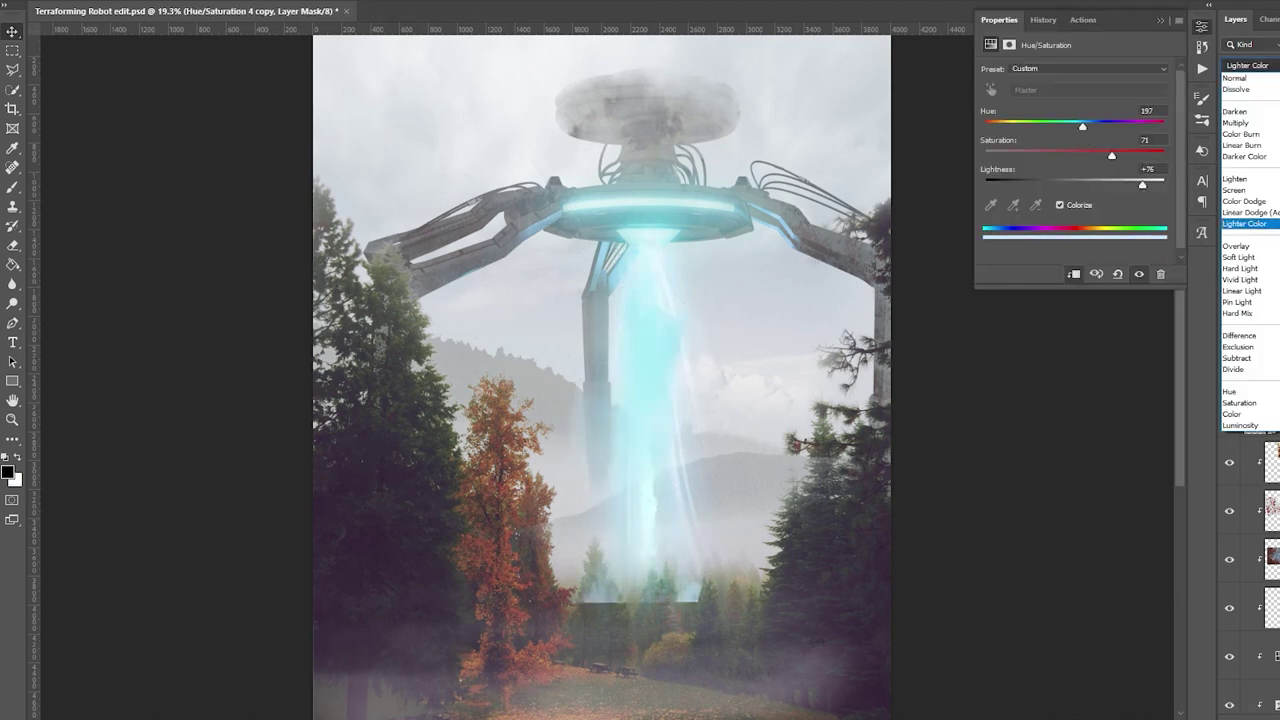
left_click_drag(1143, 184, 1081, 188)
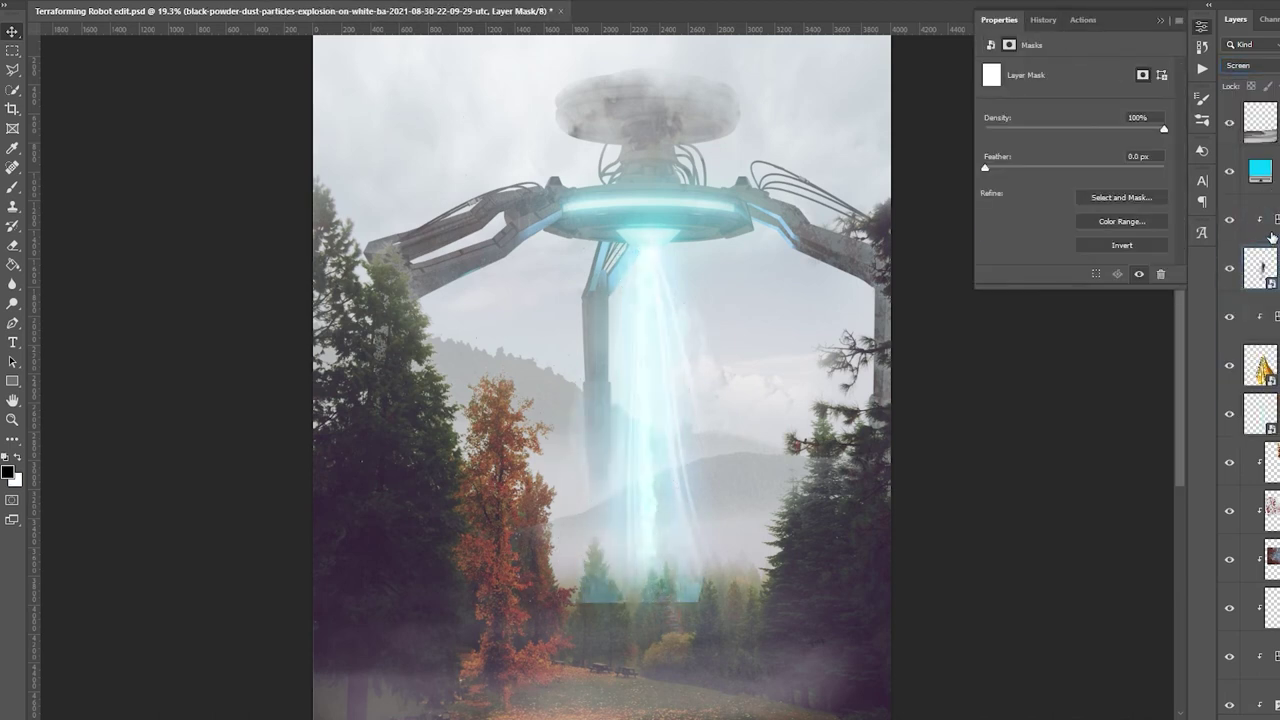
Step: Mask the powder smoke's hard lower edge so it fades out around the distant treetops
right_click(714, 252)
key("Escape")
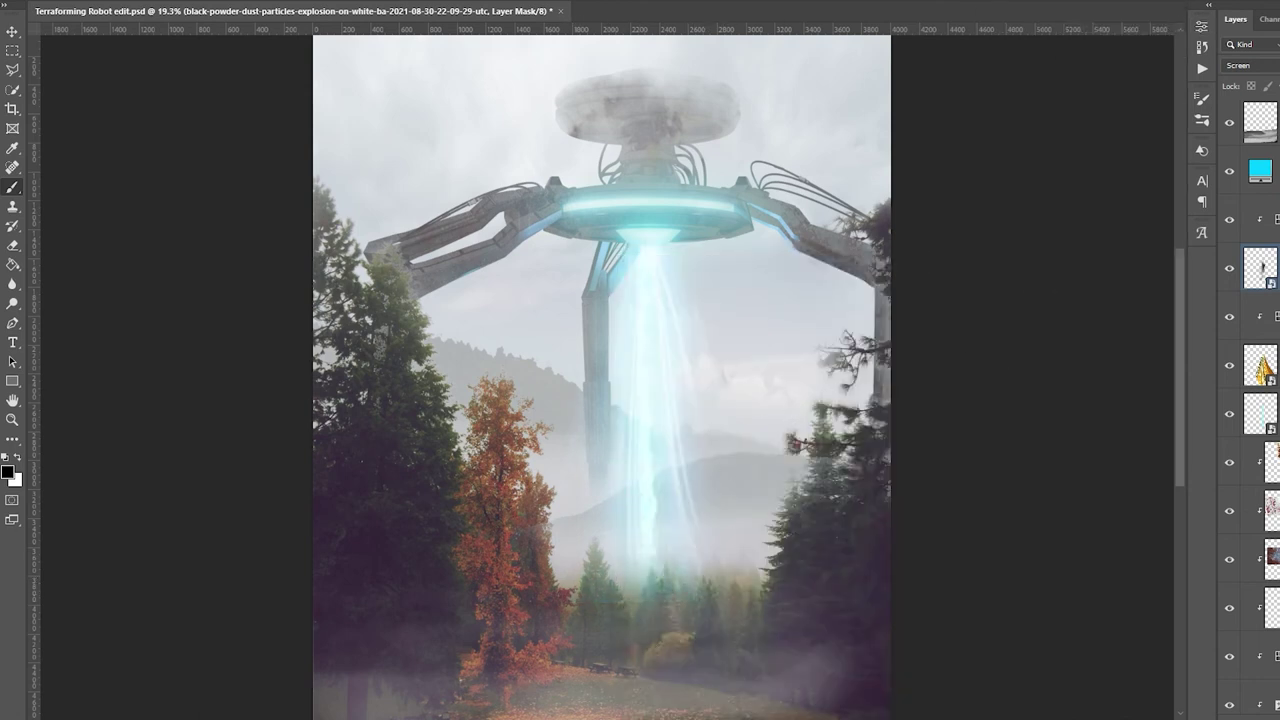
key("ctrl+minus")
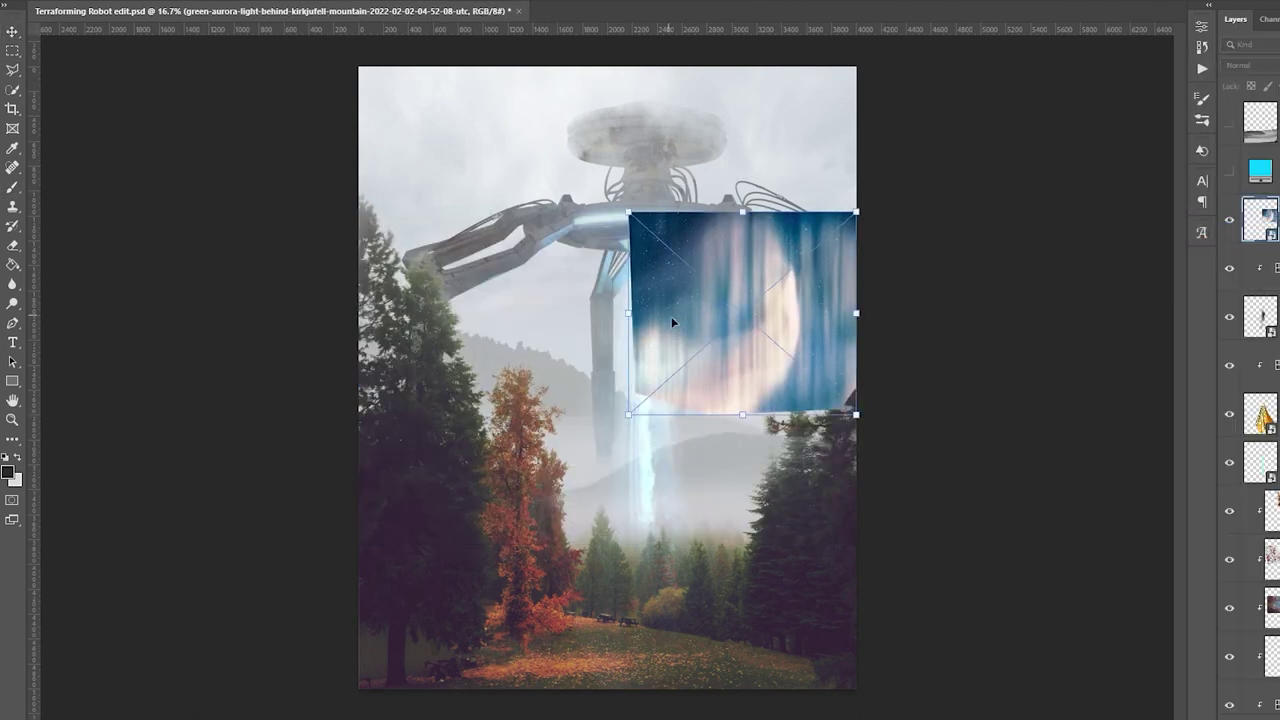
Step: Stretch the green-aurora image into a vertical panel about 972 by 3006 px hanging below the disc
key("ctrl+t")
left_click_drag(646, 486, 648, 605)
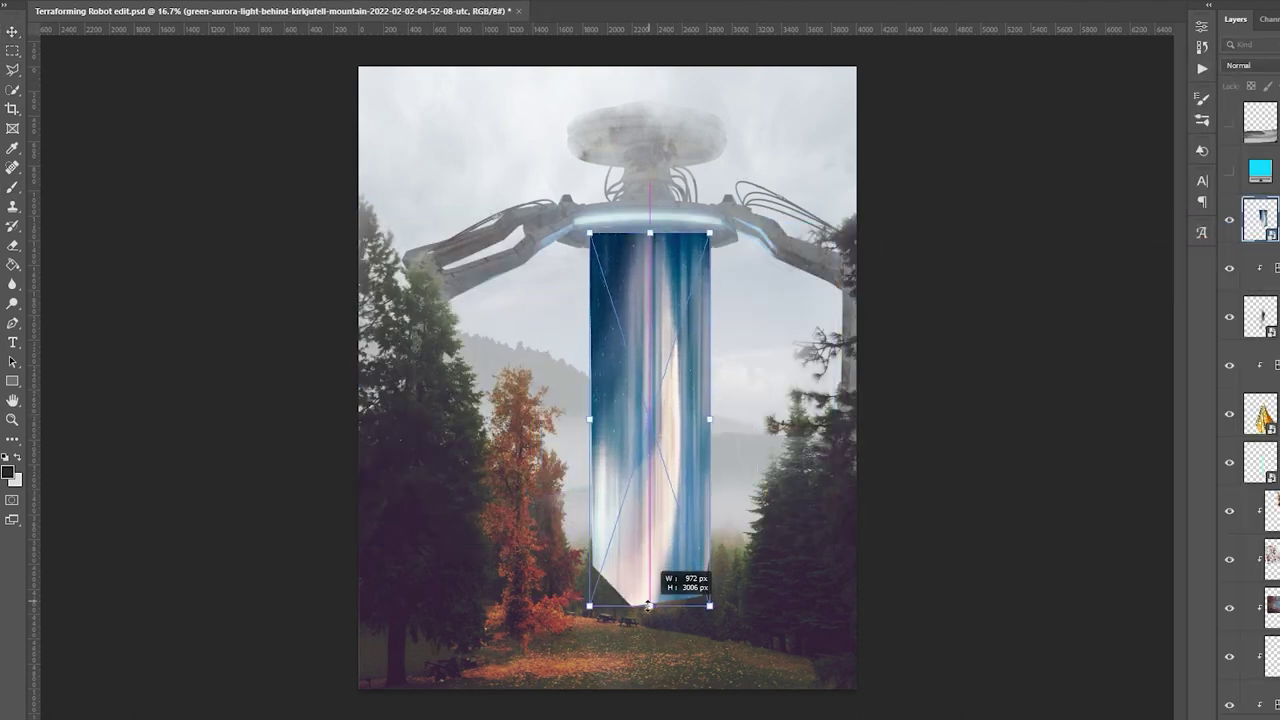
key("Return")
Step: Set the aurora layer to Screen and mask its sides and lower end so it merges with the beam
left_click(1250, 65)
left_click(1250, 197)
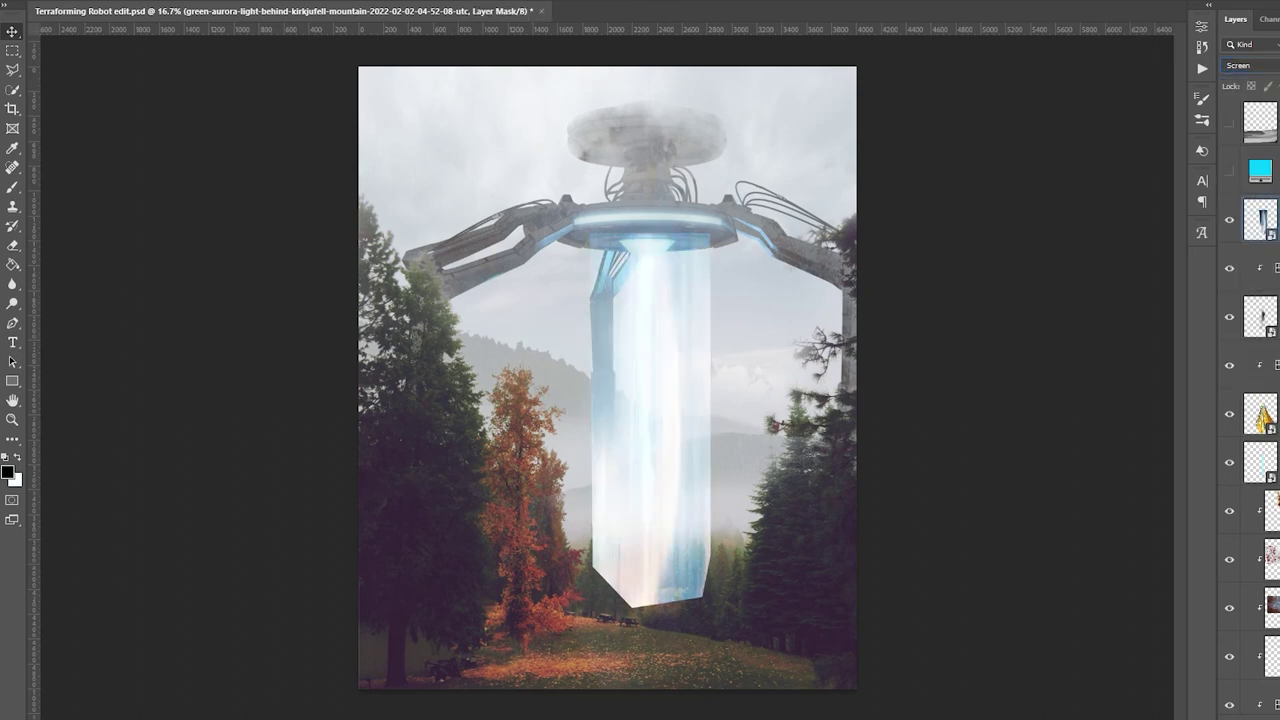
mouse_move(608, 228)
left_mouse_down()
mouse_move(711, 674)
mouse_move(674, 606)
mouse_move(598, 650)
left_mouse_up()
left_click_drag(752, 310, 814, 429)
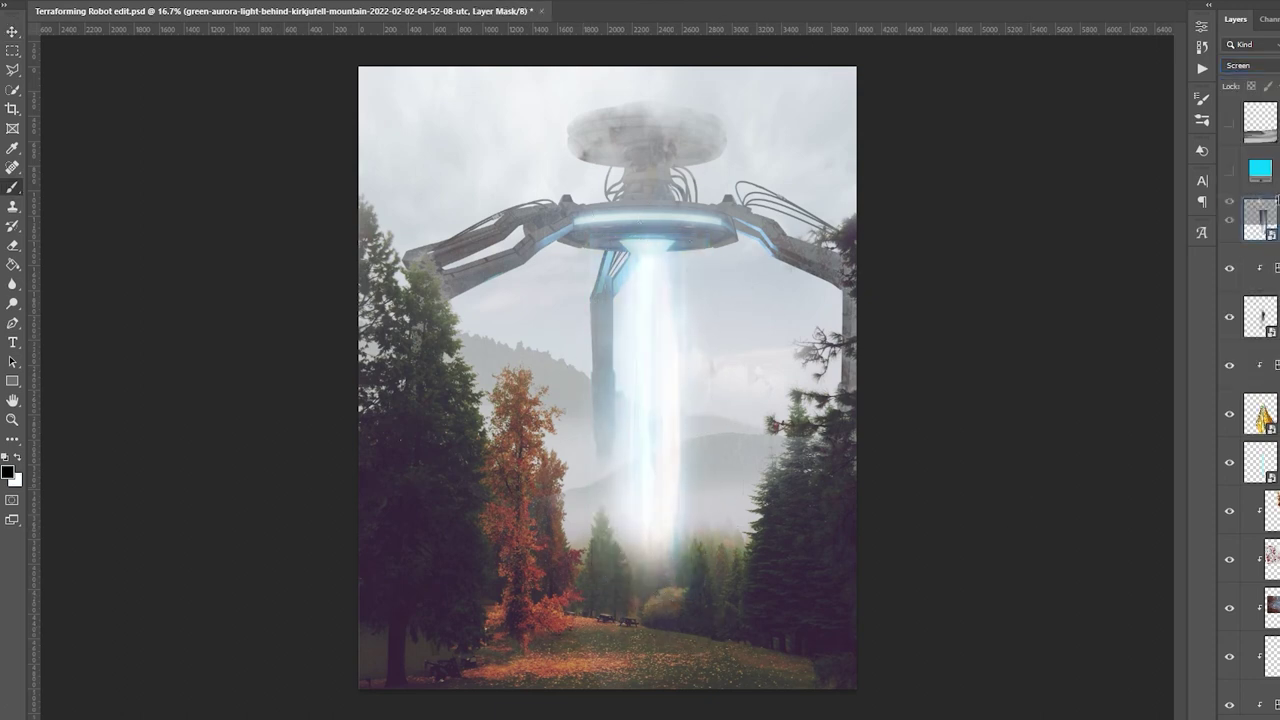
Step: Place the milky-way-and-mountains image, isolate its starry sky, and rotate and resize it over the beam
key("Return")
key("w")
mouse_move(314, 371)
left_mouse_down()
mouse_move(623, 409)
mouse_move(477, 465)
left_mouse_up()
key("v")
key("ctrl+t")
left_click_drag(760, 360, 606, 413)
key("Return")
Step: Blend the milky-way layer as Overlay and mask it so the stars stay around the beam
left_click(1250, 65)
left_click(1250, 190)
right_click(1260, 220)
left_click(1260, 220)
left_click(1260, 220)
mouse_move(733, 463)
left_mouse_down()
mouse_move(545, 530)
mouse_move(560, 370)
left_mouse_up()
left_click(1250, 65)
left_click(1272, 257)
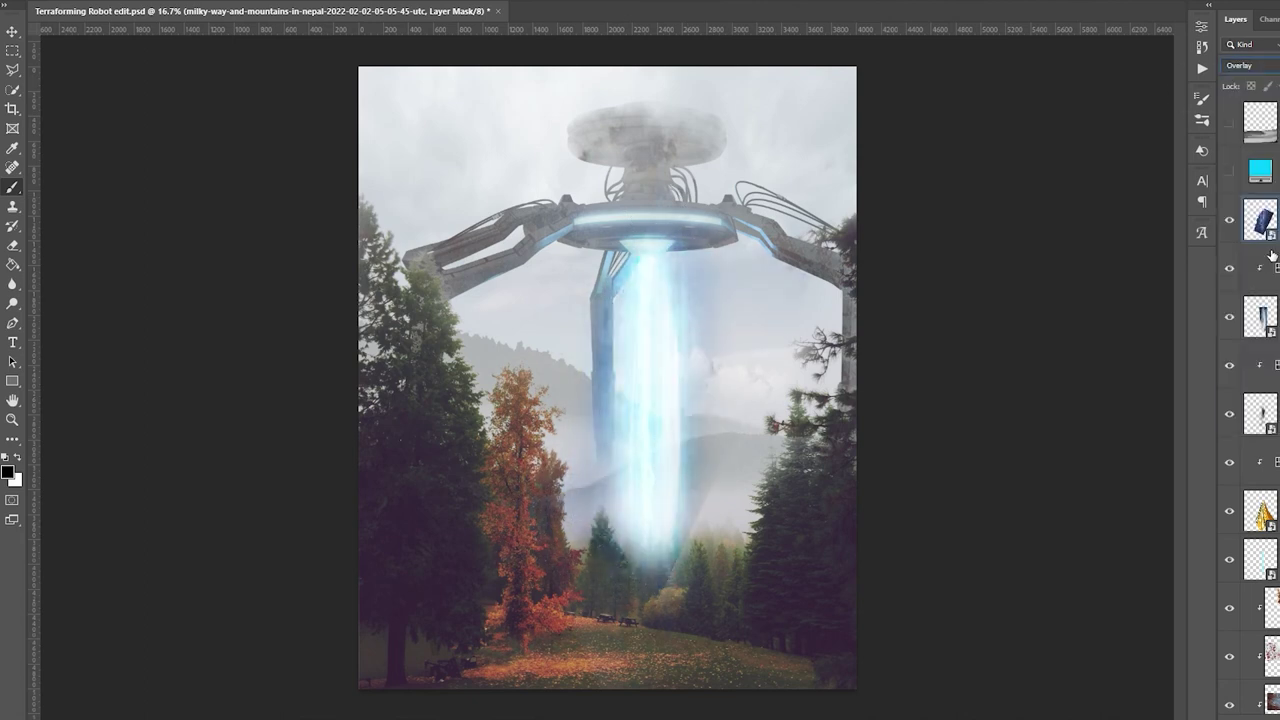
left_click_drag(745, 450, 660, 568)
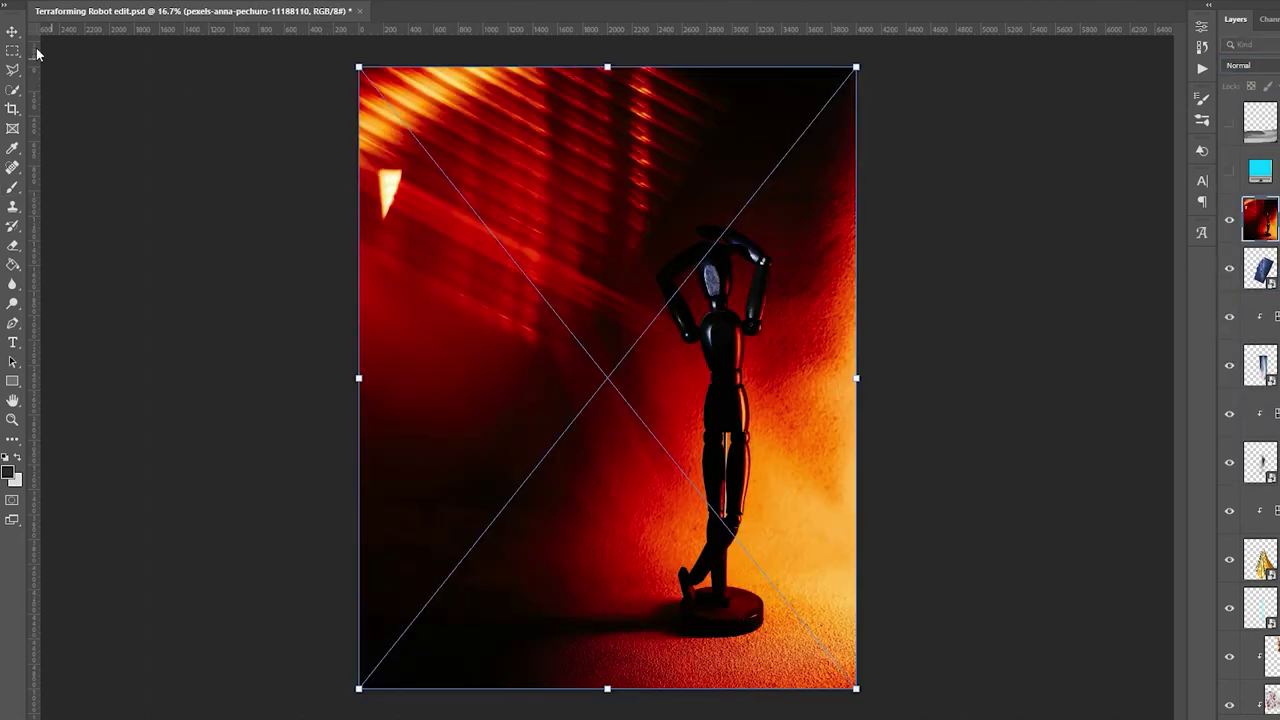
Step: Place the red mannequin photo, lasso the light streaks beside the figure, and remove everything else
key("Return")
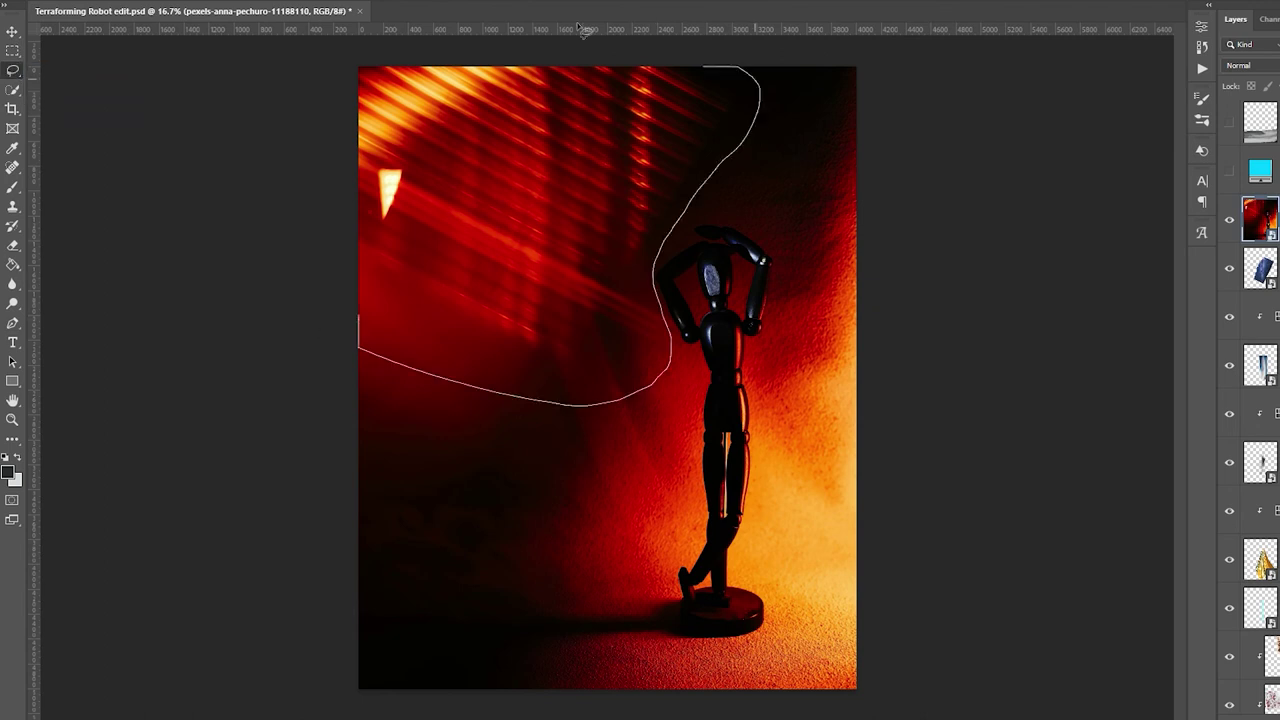
left_click_drag(585, 28, 360, 320)
key("ctrl+shift+i")
key("Delete")
Step: Transform the red light streaks into a narrow, slightly tilted strip running down from the disc
key("ctrl+t")
mouse_move(620, 420)
left_mouse_down()
mouse_move(600, 480)
mouse_move(575, 502)
mouse_move(680, 470)
mouse_move(652, 380)
mouse_move(700, 440)
left_mouse_up()
key("Return")
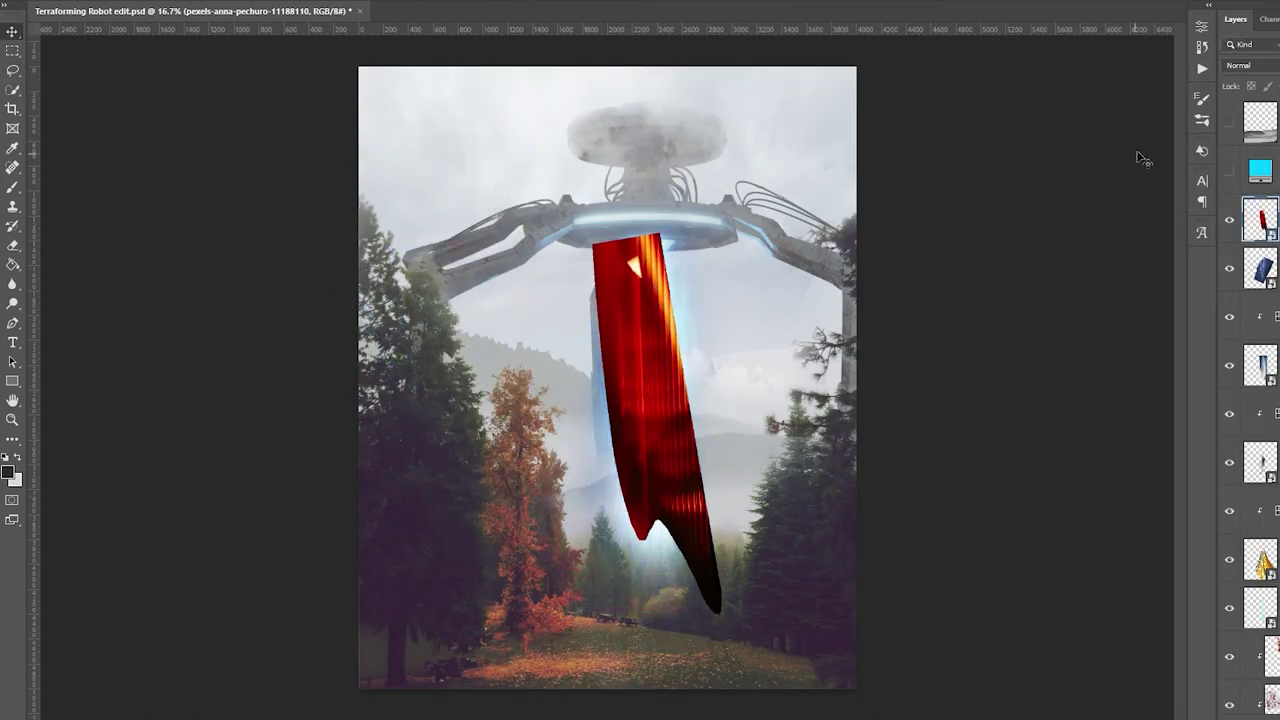
Step: Set the red streak layer to Soft Light and mask its outer edges to blend it into the beam
left_click(1250, 65)
key("b")
mouse_move(700, 480)
left_mouse_down()
mouse_move(700, 571)
mouse_move(600, 250)
left_mouse_up()
left_click_drag(600, 300, 600, 560)
right_click(588, 430)
key("Escape")
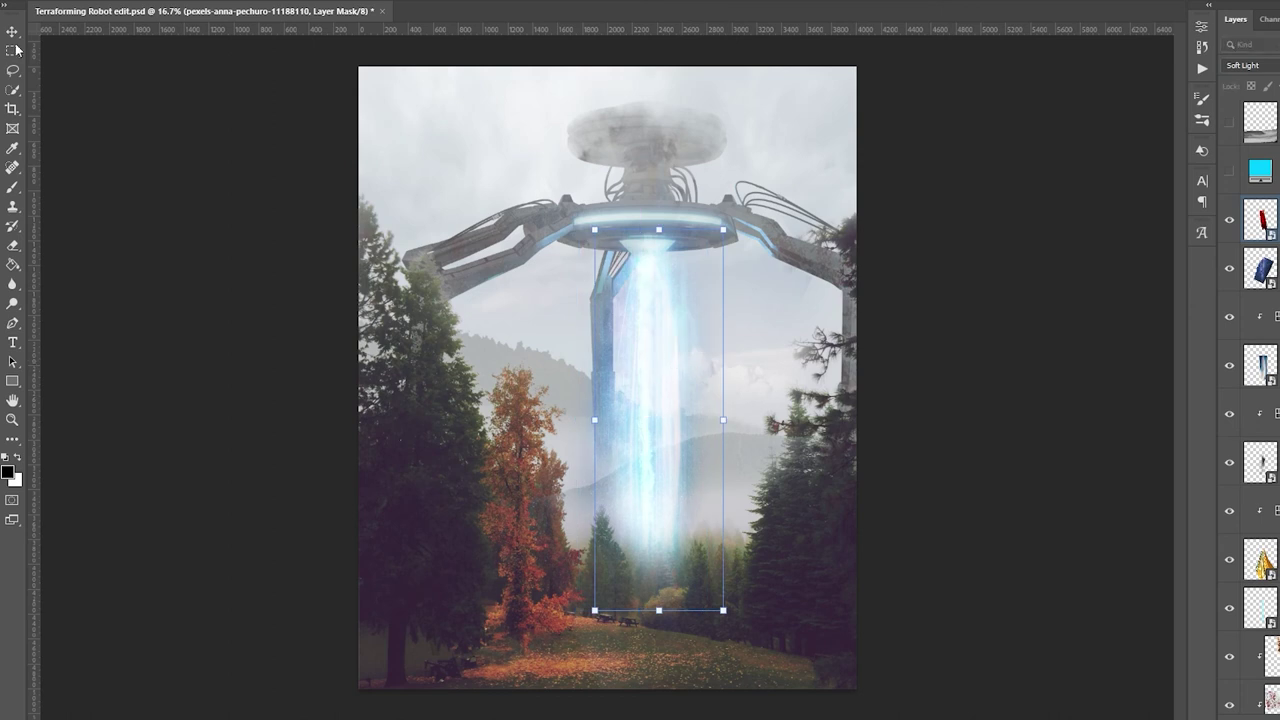
Step: Clean up the masks of the red streak and aurora layers where they spill over the disc and lamp
left_click_drag(1262, 316, 1229, 268)
key("ctrl+z")
scroll(613, 218, "up", 5)
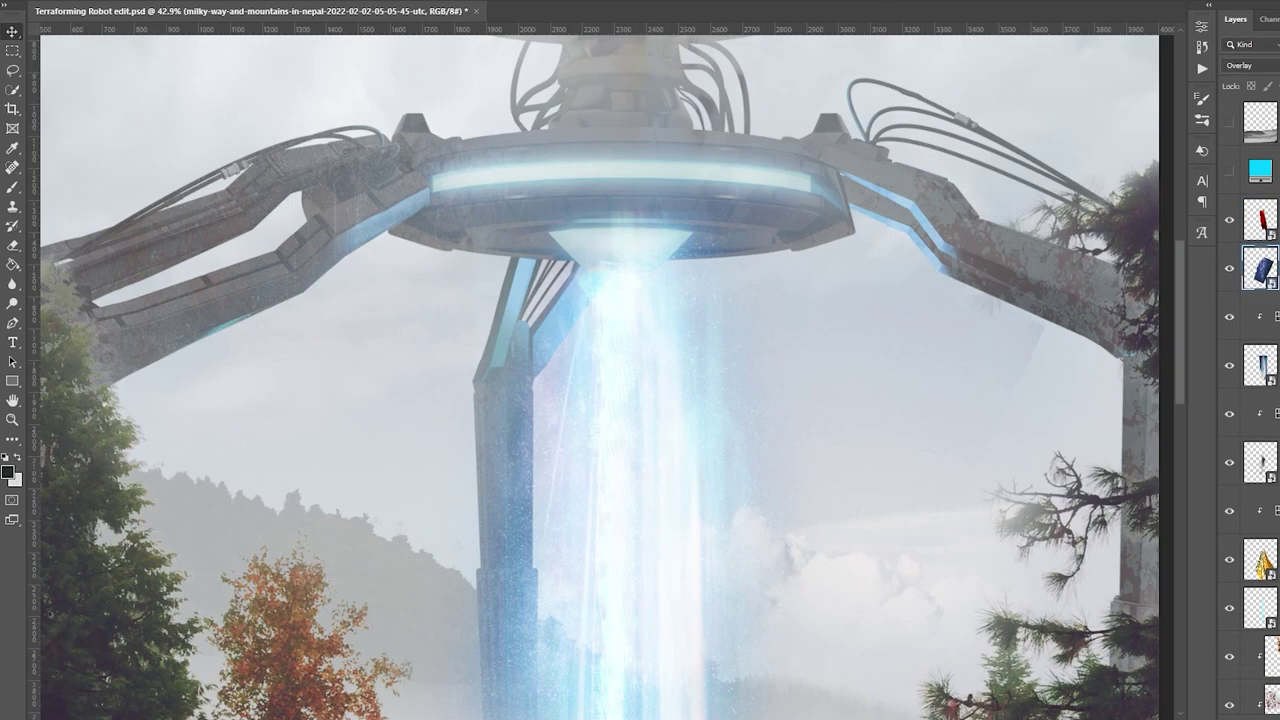
right_click(613, 218, "alt")
left_click_drag(613, 218, 590, 256)
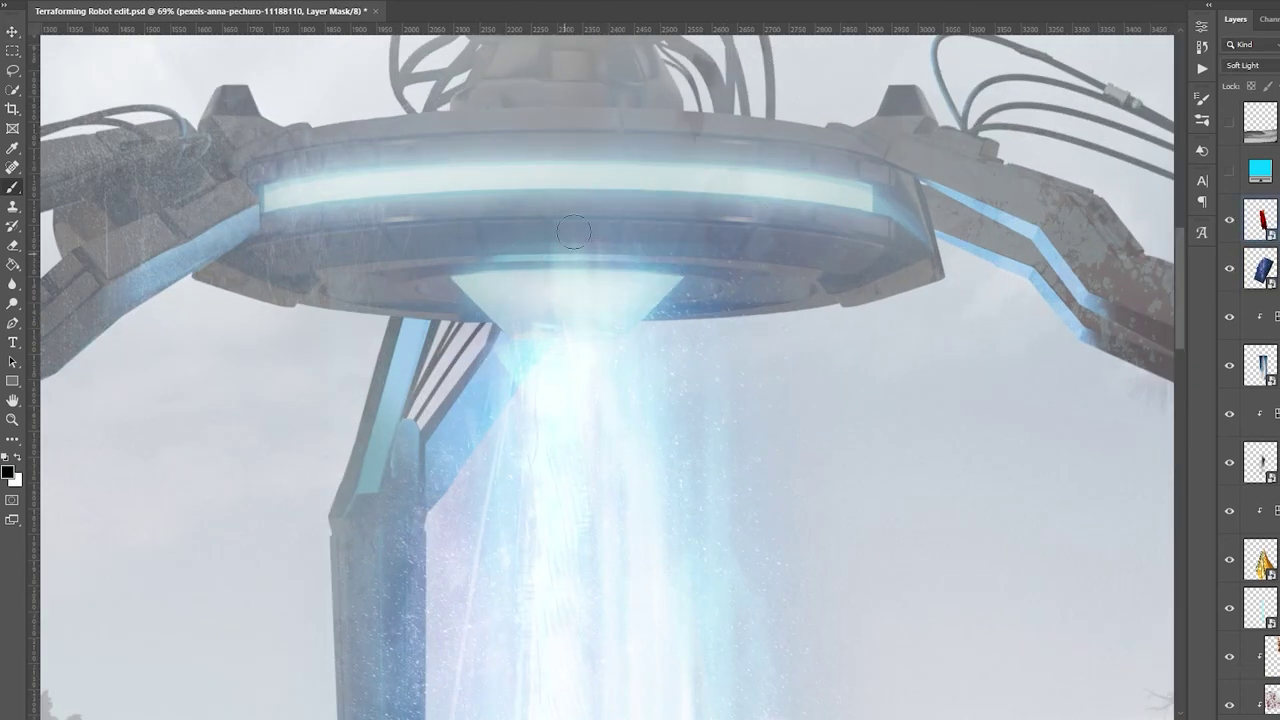
left_click(1247, 367)
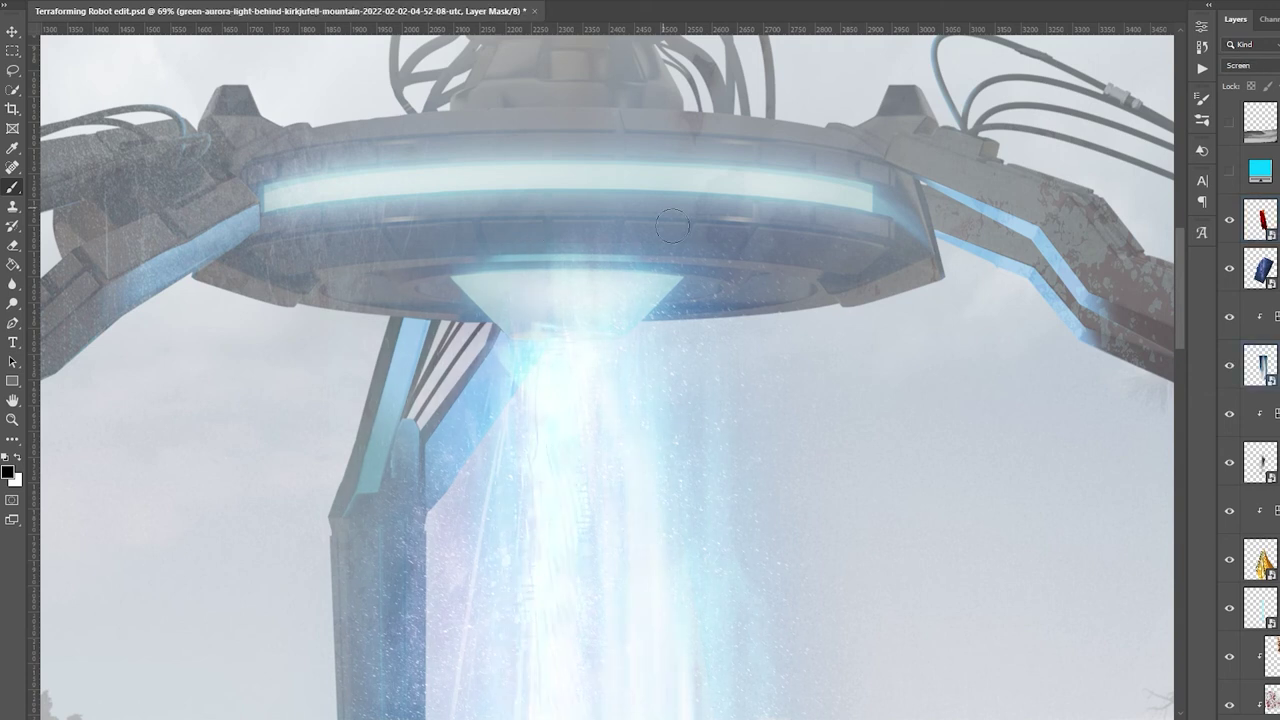
Step: Pick the beam layers that overlap the disc and activate the black powder dust layer's mask for cleanup
key("ctrl+0")
left_click(774, 343, "ctrl")
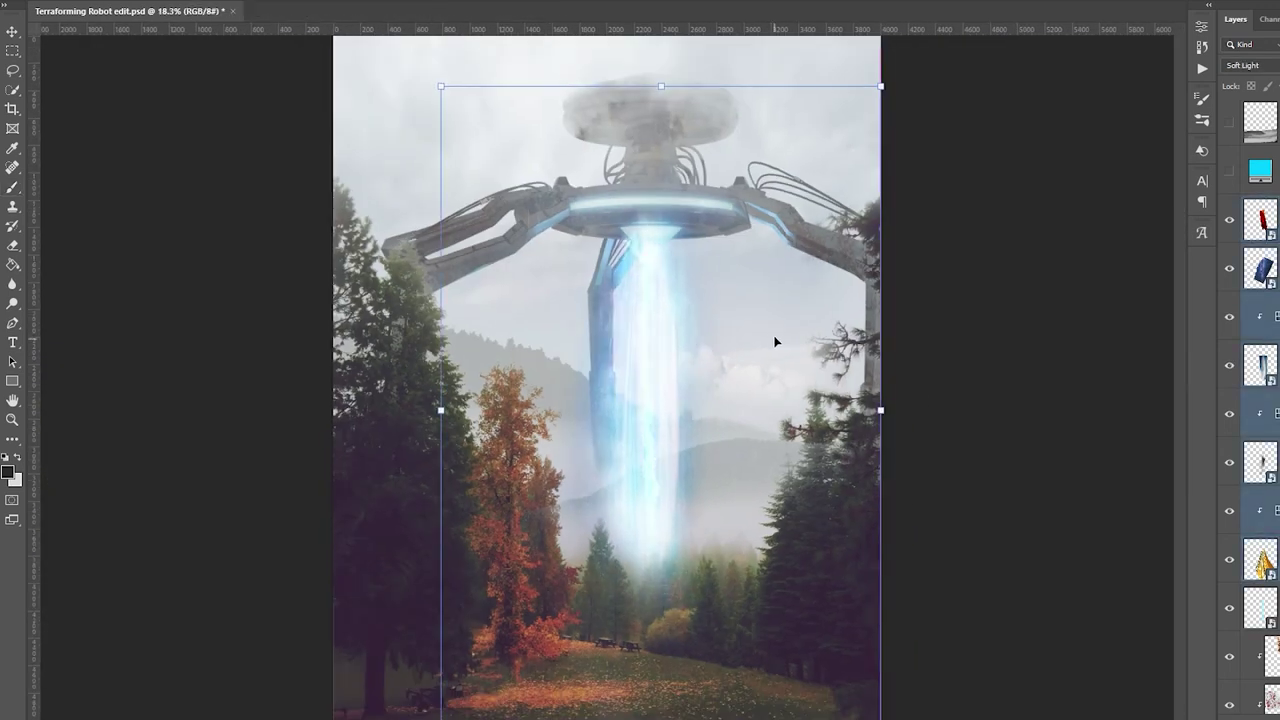
scroll(657, 235, "up", 5)
left_click(605, 190, "ctrl")
left_click(570, 195, "ctrl")
left_click(635, 183, "ctrl")
left_click(1235, 463)
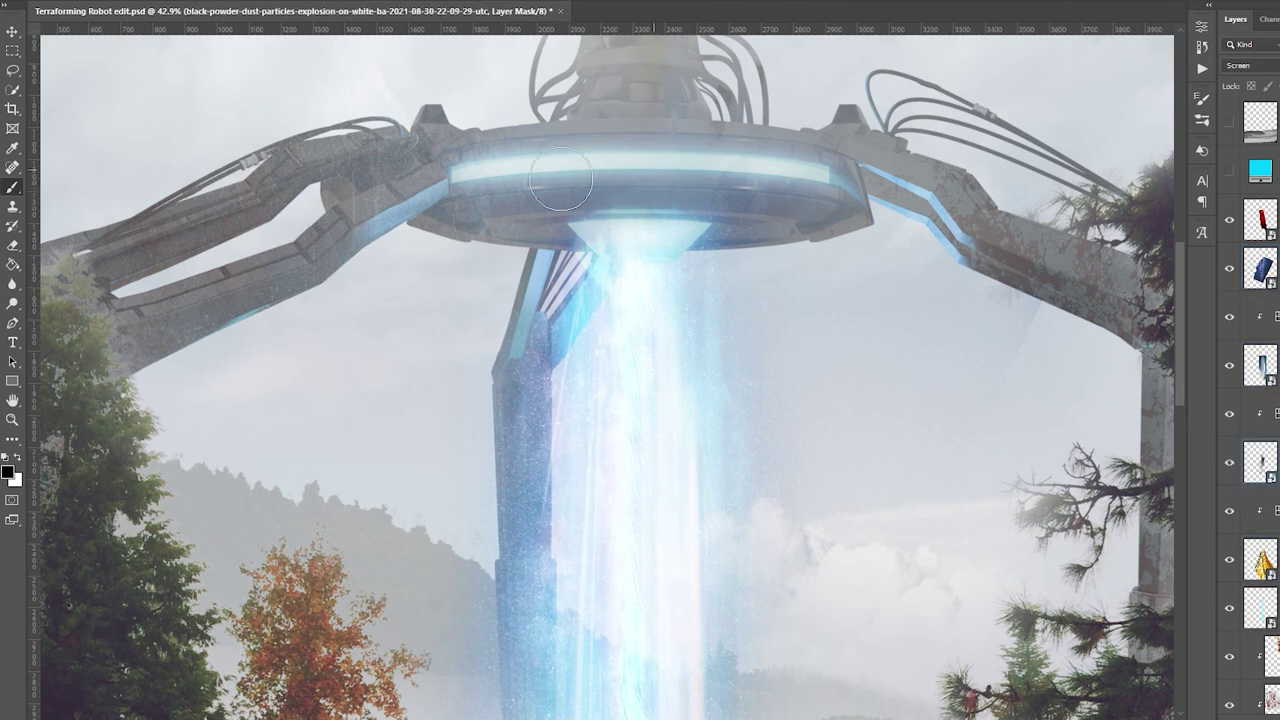
Step: Mask the stellar explosion debris image from a sampled Color Range selection with fuzziness 159
scroll(755, 540, "down", 4)
scroll(755, 540, "up", 2)
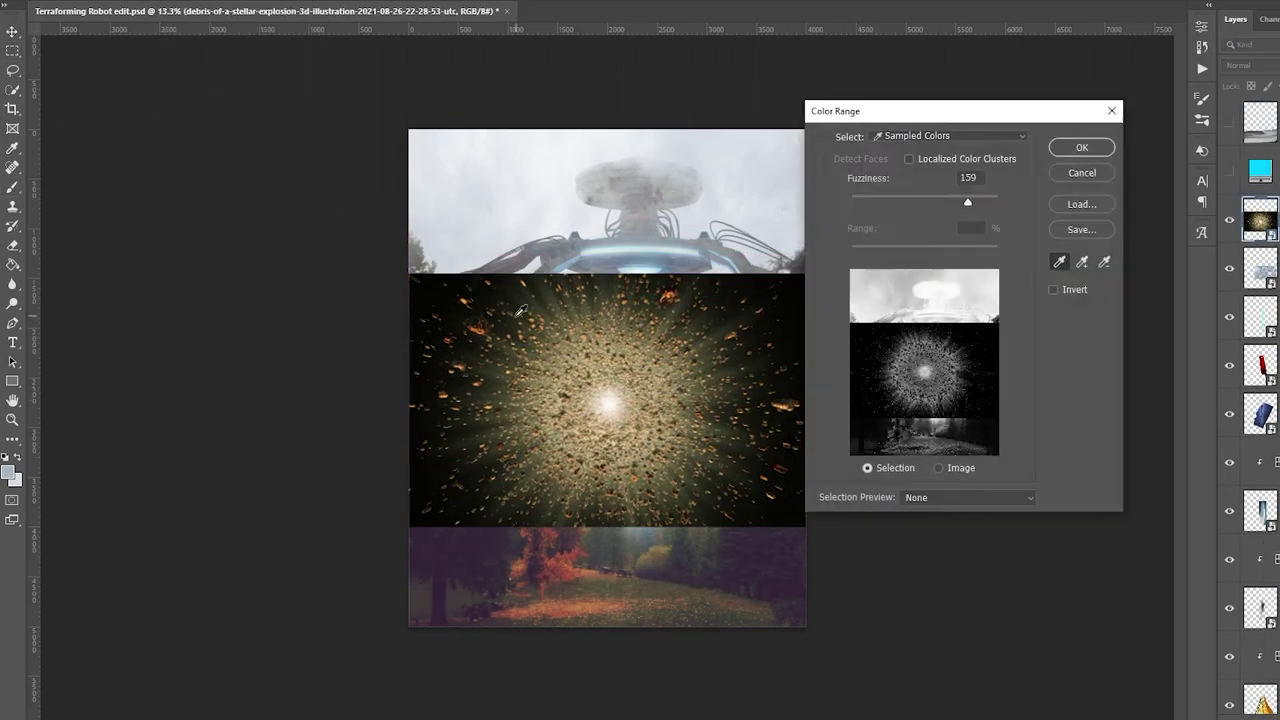
key("Return")
Step: Scale the debris layer down around the foot of the beam and set its blend mode to Screen
key("ctrl+t")
left_click_drag(798, 277, 790, 287)
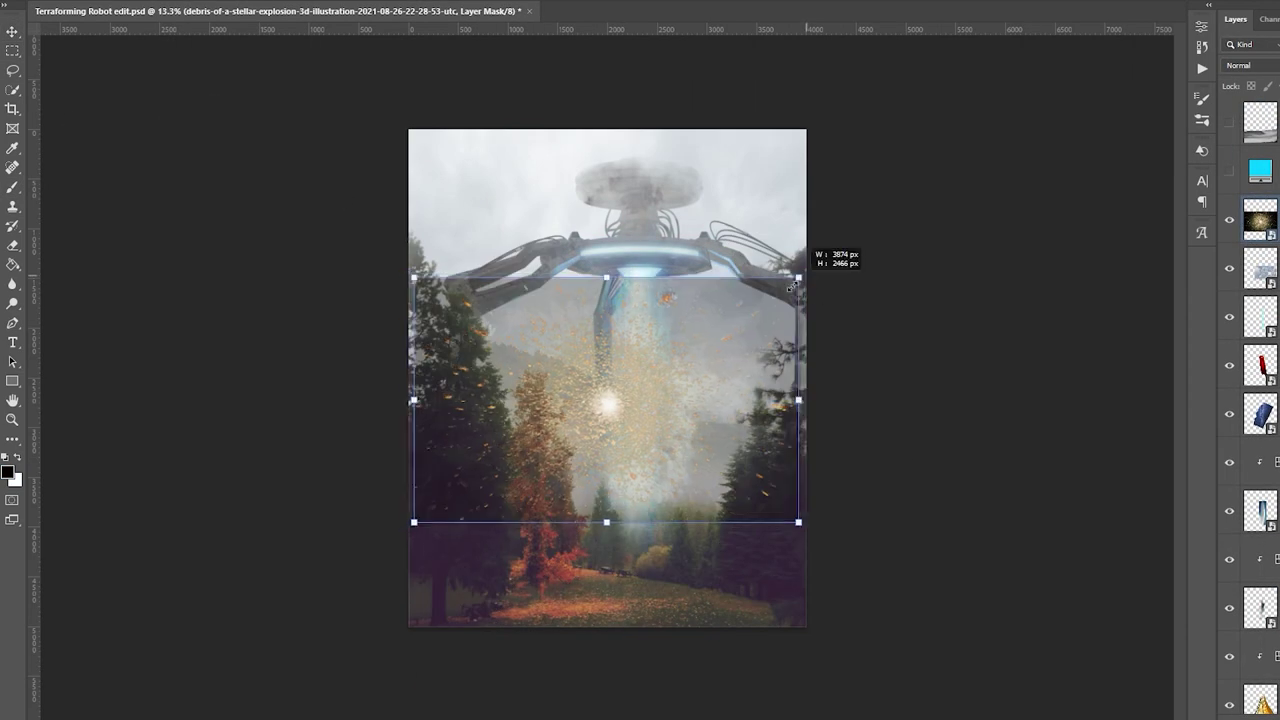
key("Return")
left_click(1238, 65)
left_click(1245, 209)
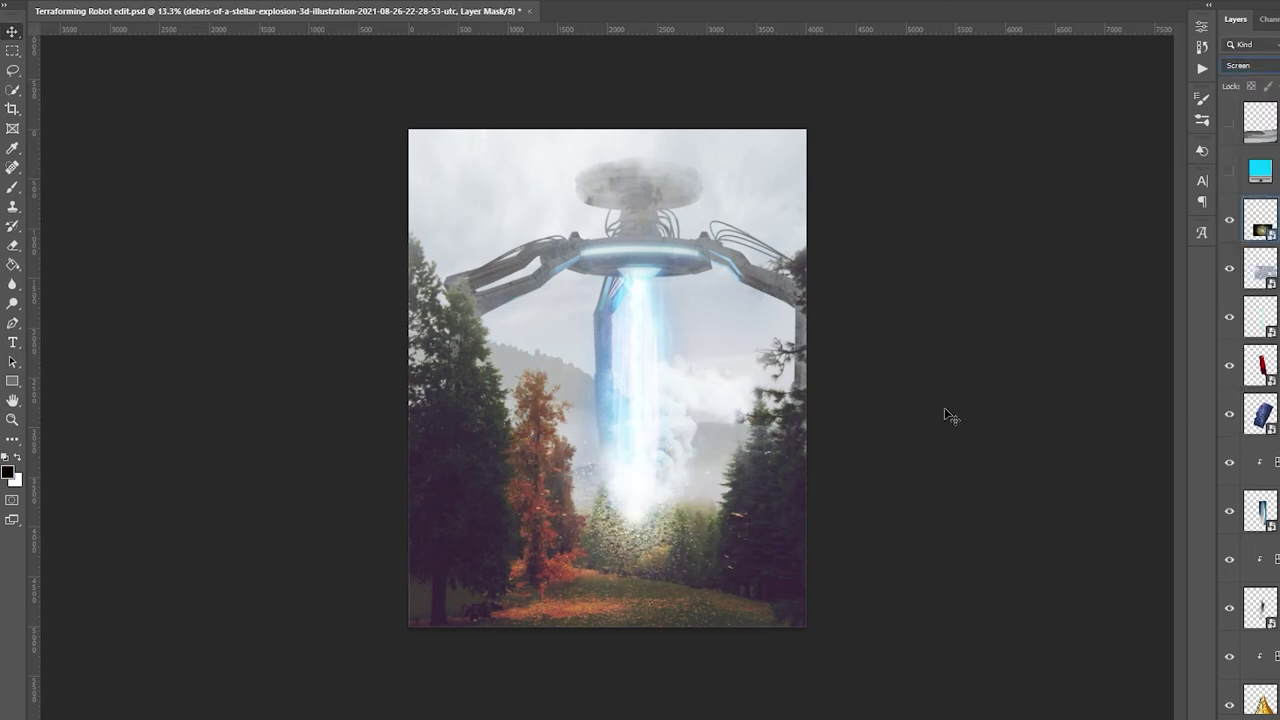
Step: Mask out the debris over the trees and ground so the particles stay around the beam's impact point
scroll(696, 510, "up", 3)
mouse_move(686, 609)
left_mouse_down()
mouse_move(629, 571)
mouse_move(612, 440)
left_mouse_up()
left_click_drag(647, 497, 815, 431)
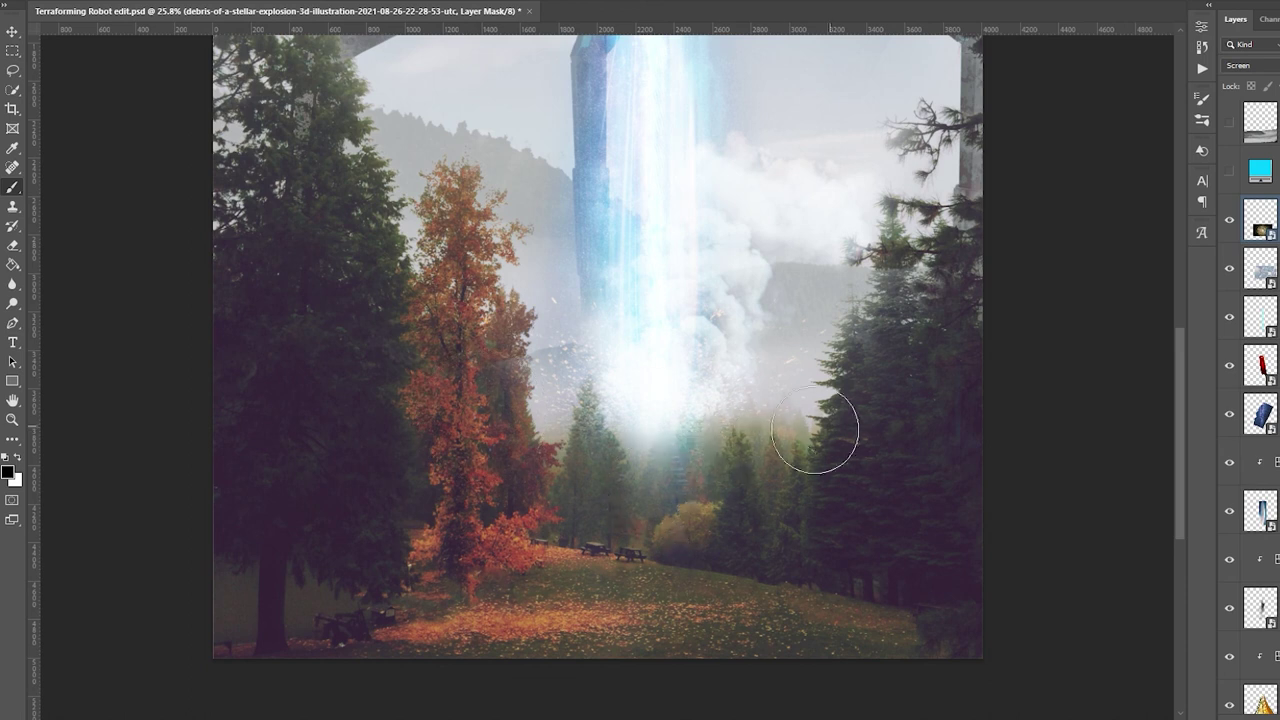
key("v")
left_click_drag(720, 395, 800, 396)
scroll(893, 396, "up", 3)
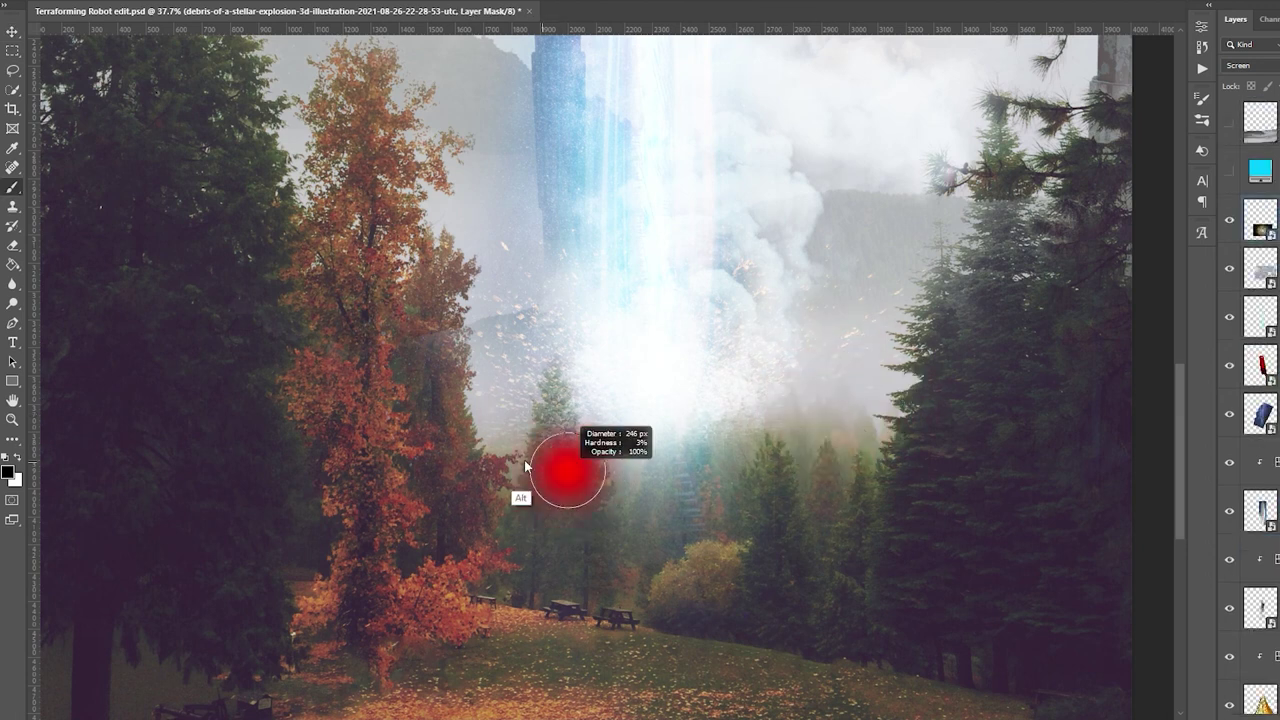
key("ctrl+0")
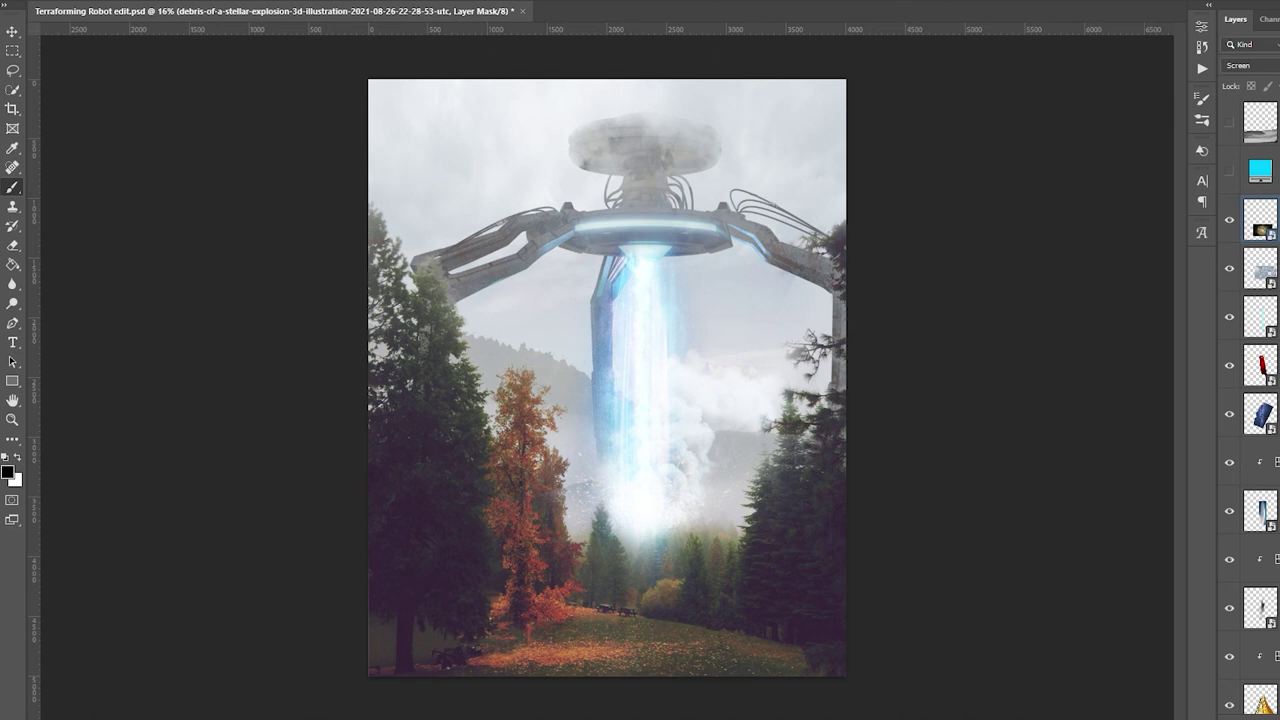
Step: Add the Scattered Rocks image at the beam's base and mask away rocks along its lower-left edge
left_click_drag(686, 486, 686, 486)
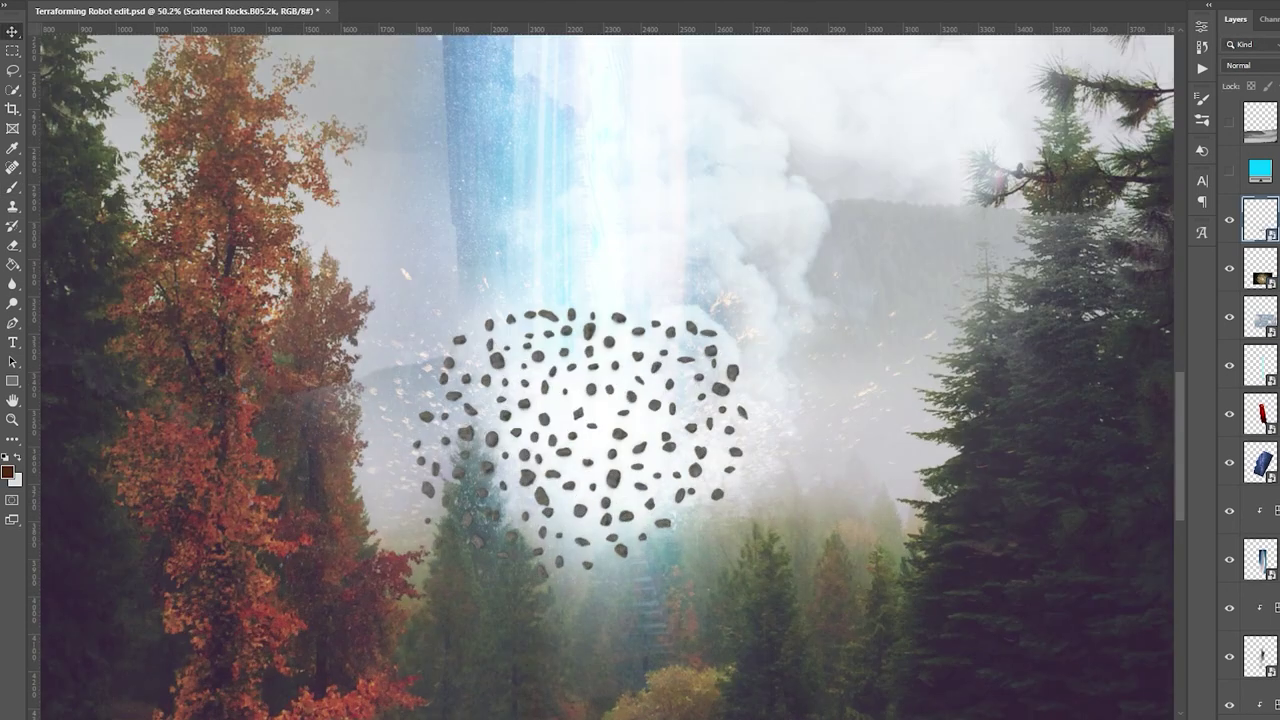
key("b")
right_click(680, 250)
key("Escape")
left_click_drag(600, 545, 492, 566)
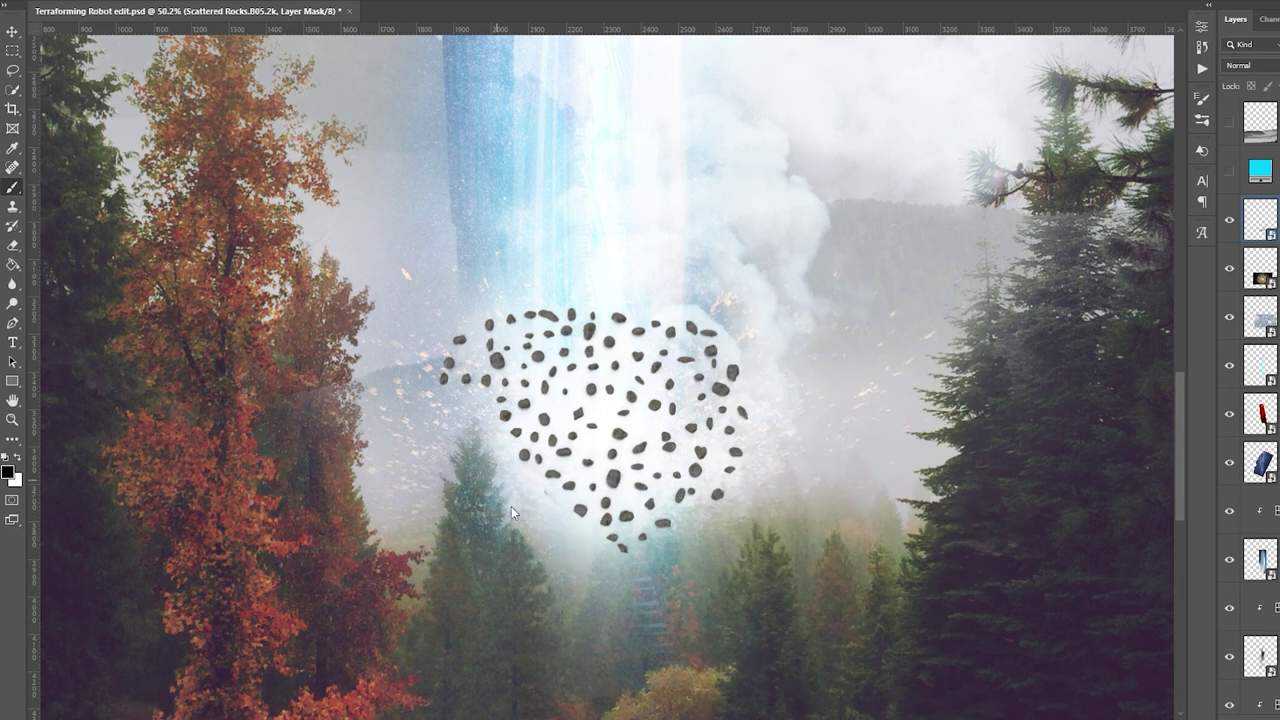
Step: Enlarge the scattered rocks slightly and apply a Radial Blur filter to them
key("ctrl+t")
left_click_drag(751, 583, 763, 591)
key("Return")
left_click(205, 0)
mouse_move(250, 154)
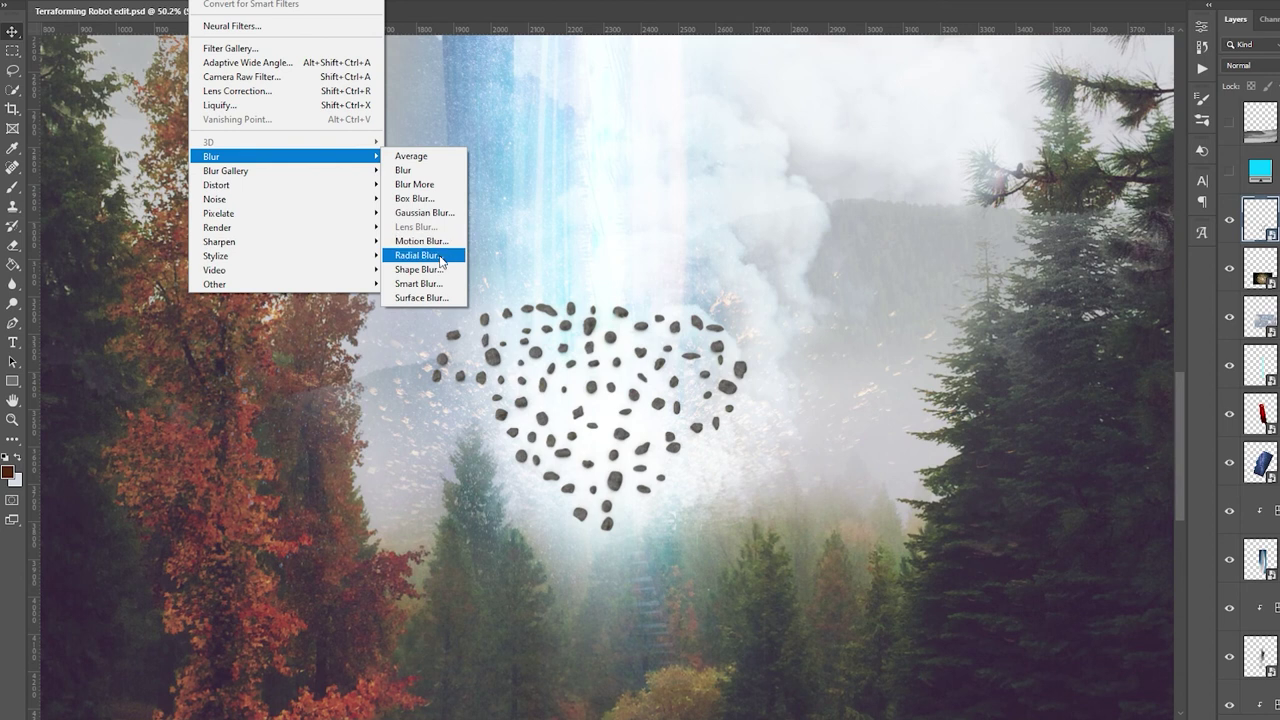
left_click(430, 251)
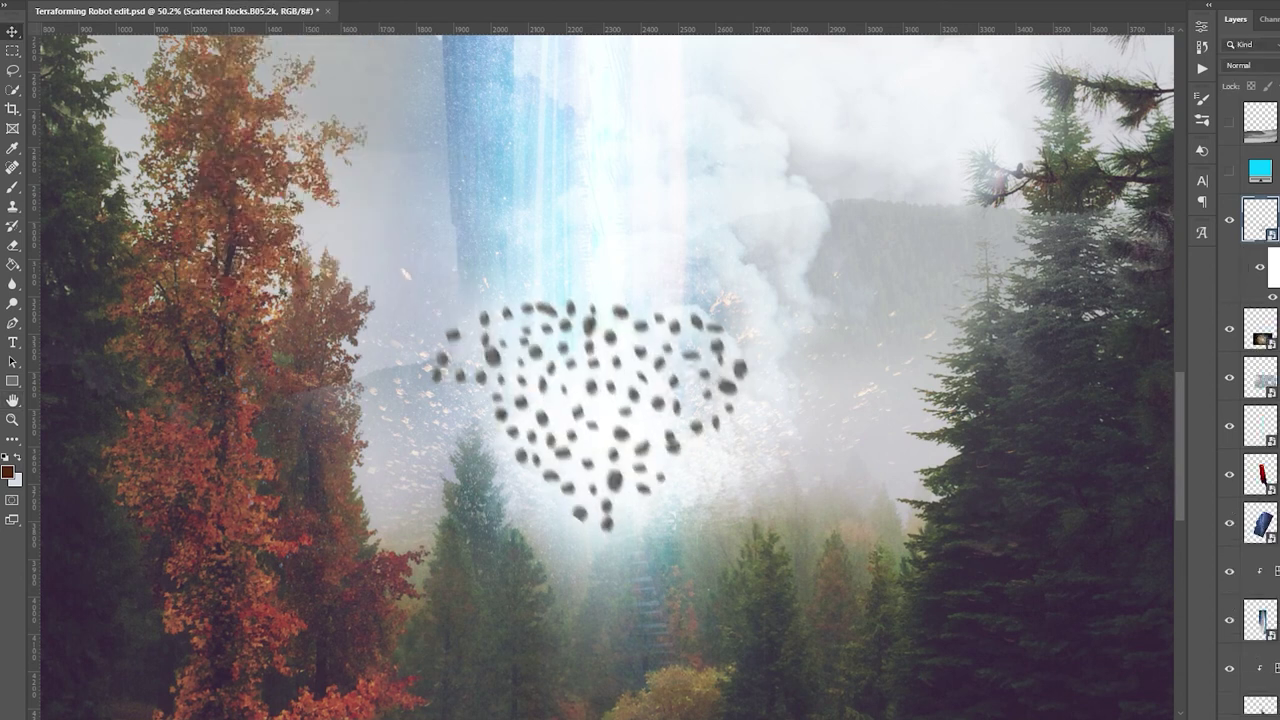
left_click_drag(1024, 221, 1080, 222)
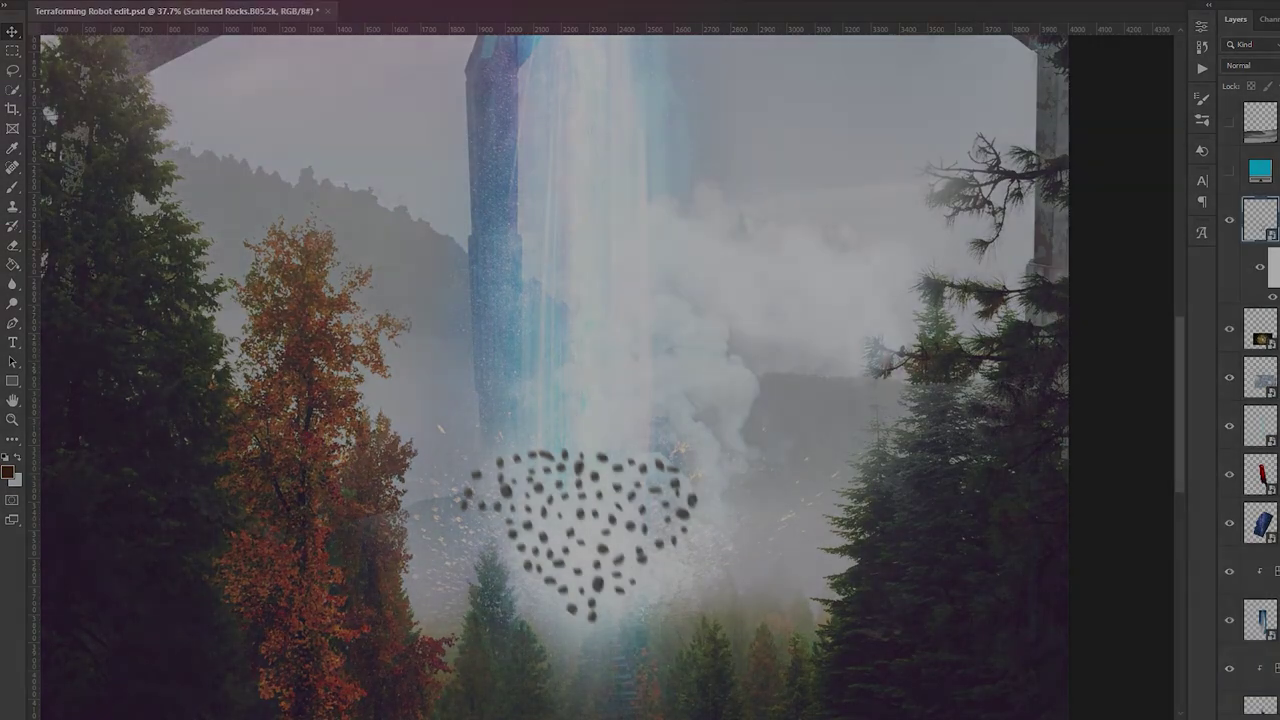